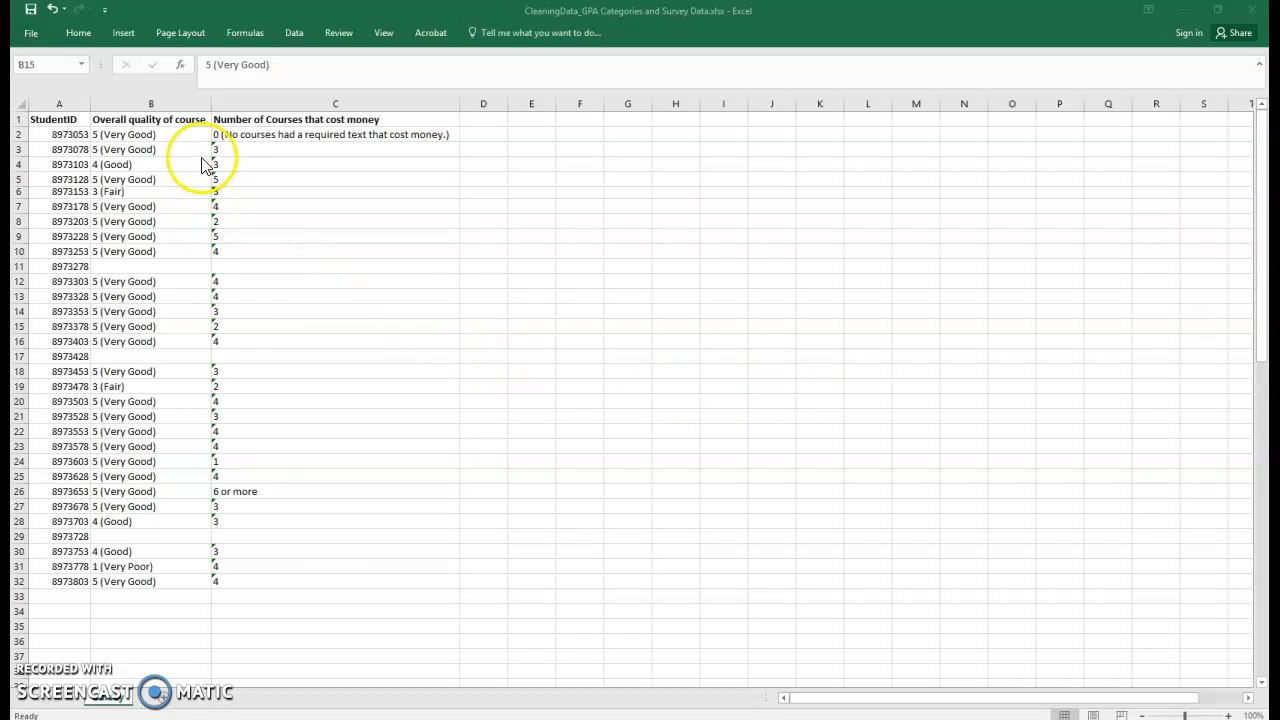
Examine the student IDs and the text ratings in the Overall quality of course column.
left_click(125, 119)
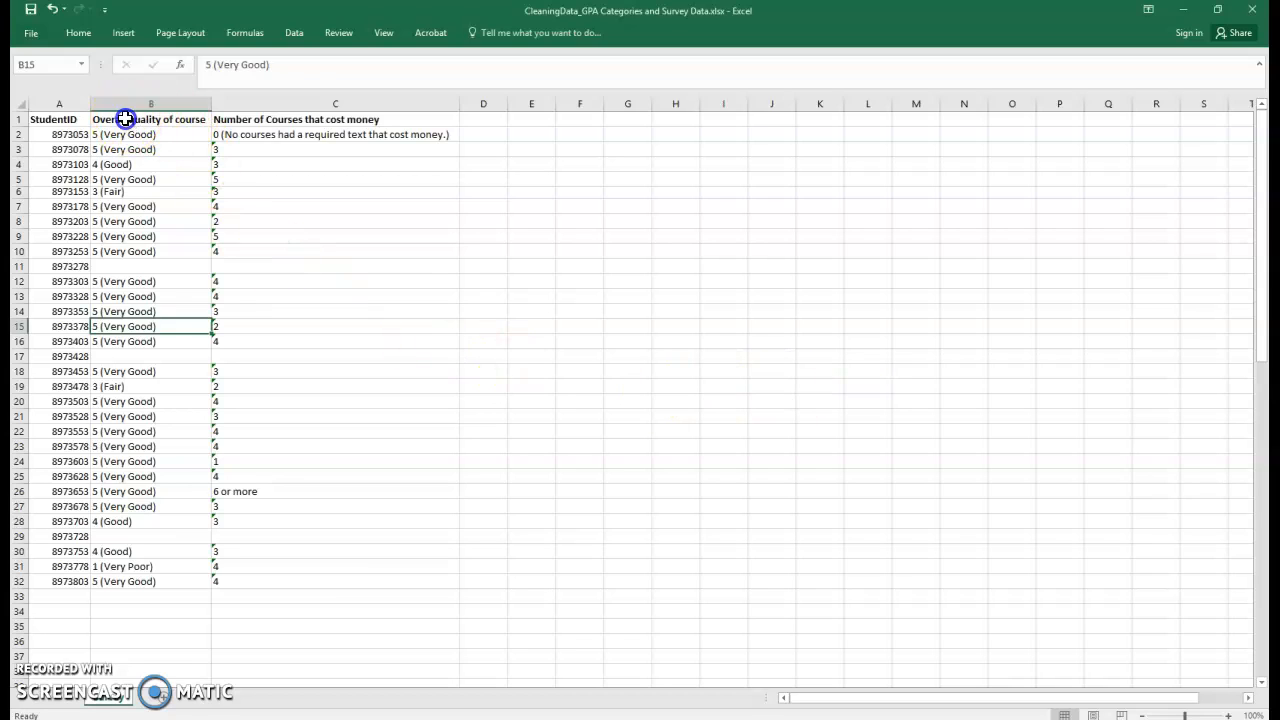
left_click(62, 120)
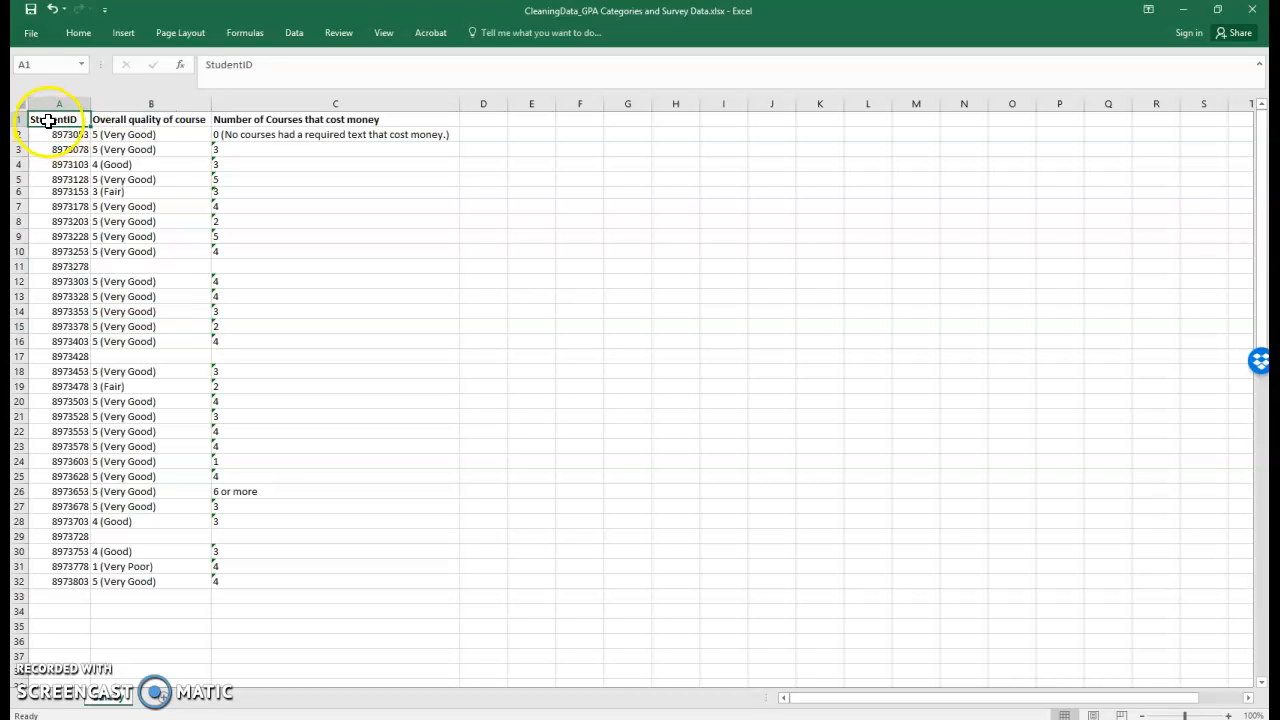
left_click(46, 136)
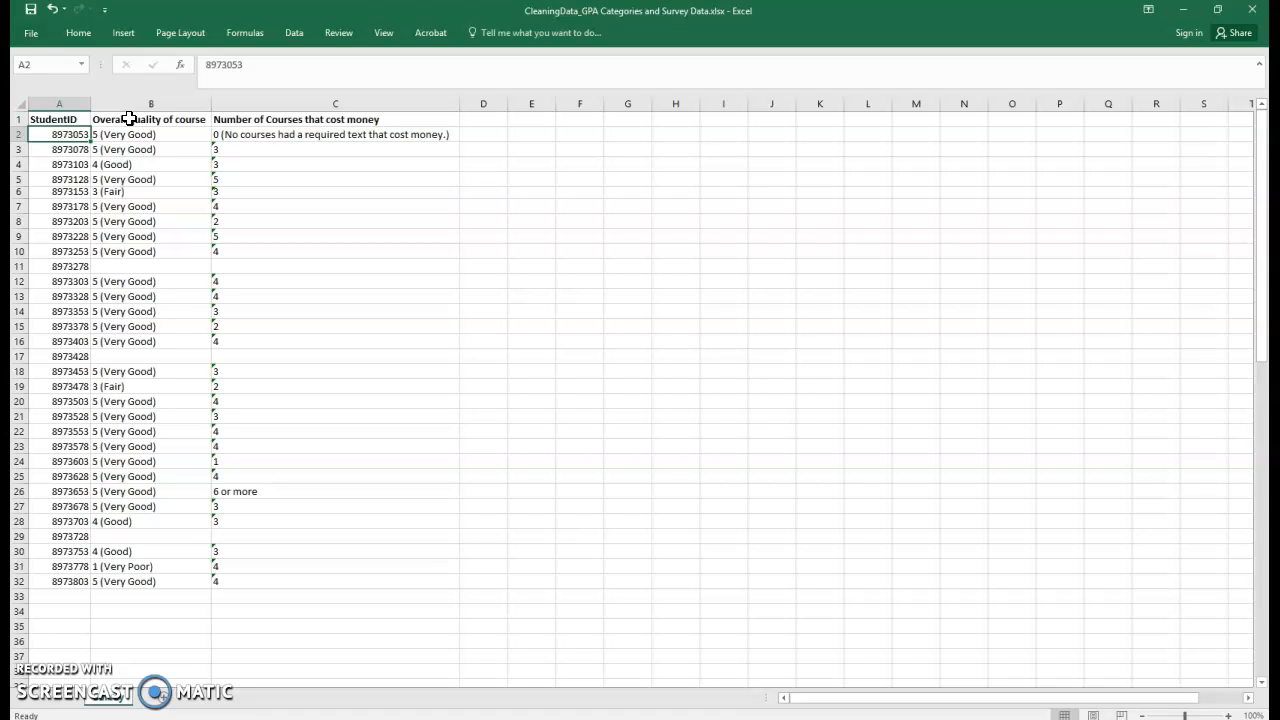
left_click(120, 107)
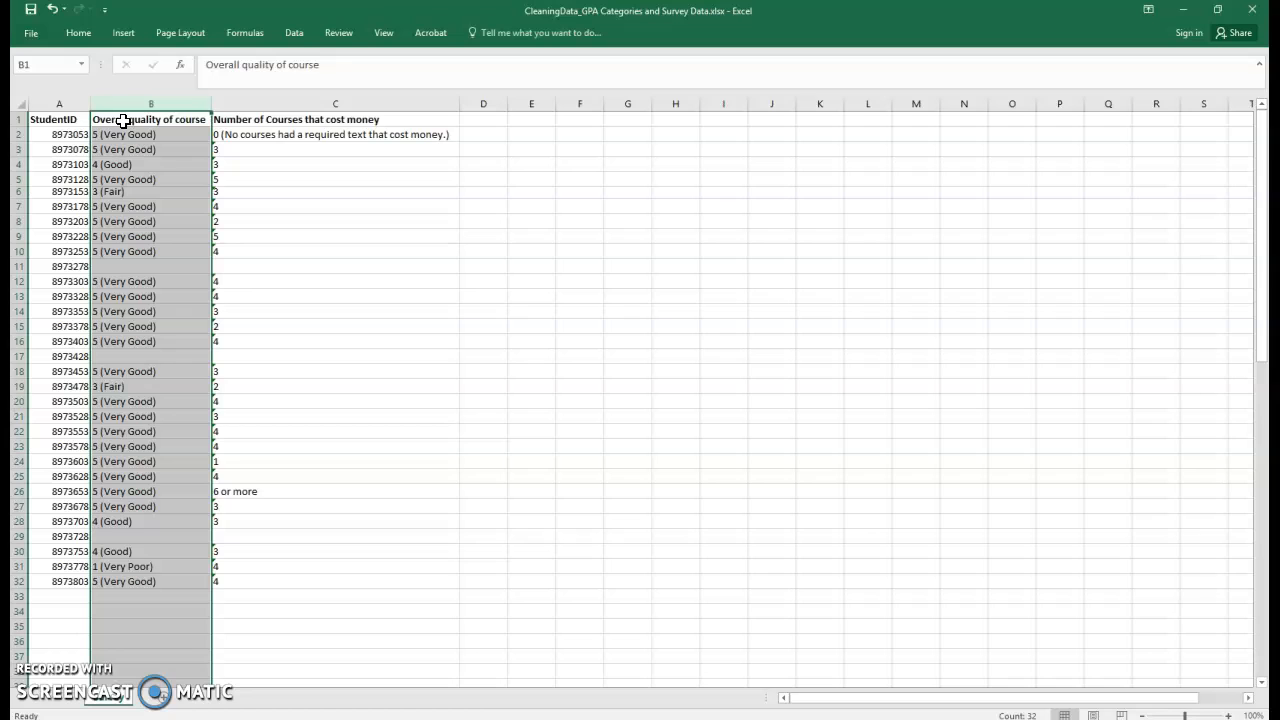
left_click(114, 564)
left_click(120, 563)
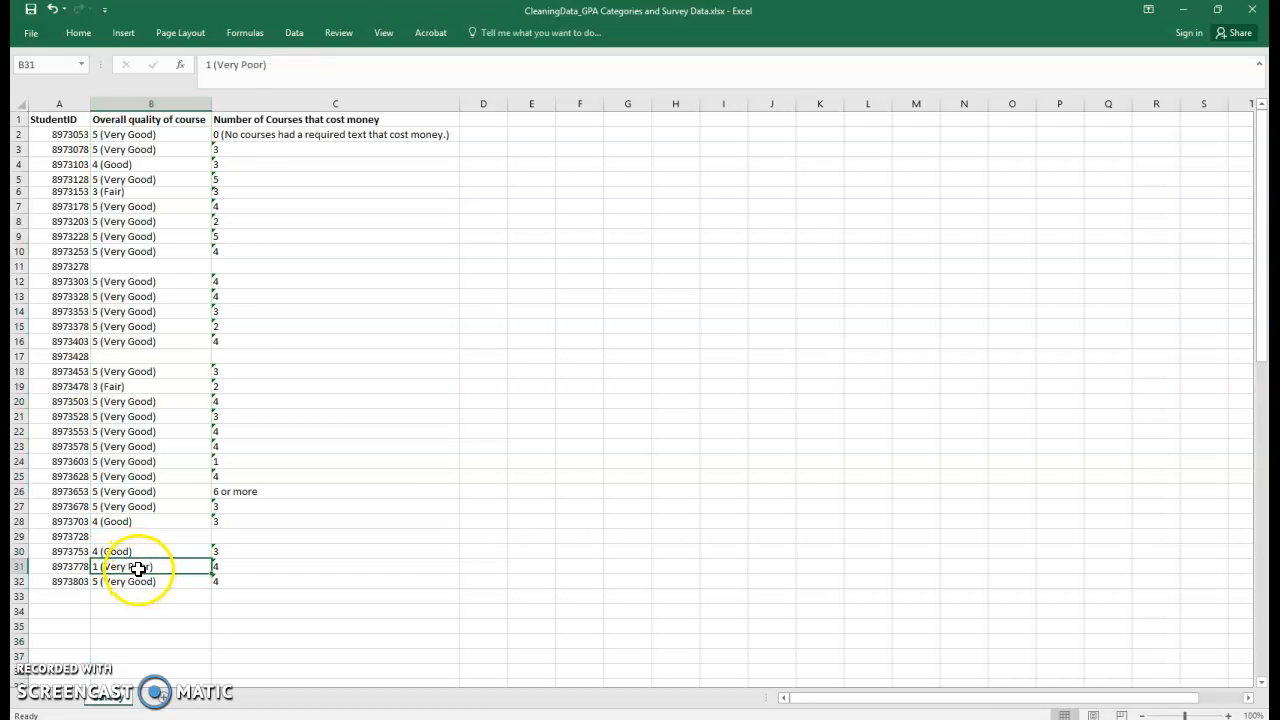
left_click(150, 133)
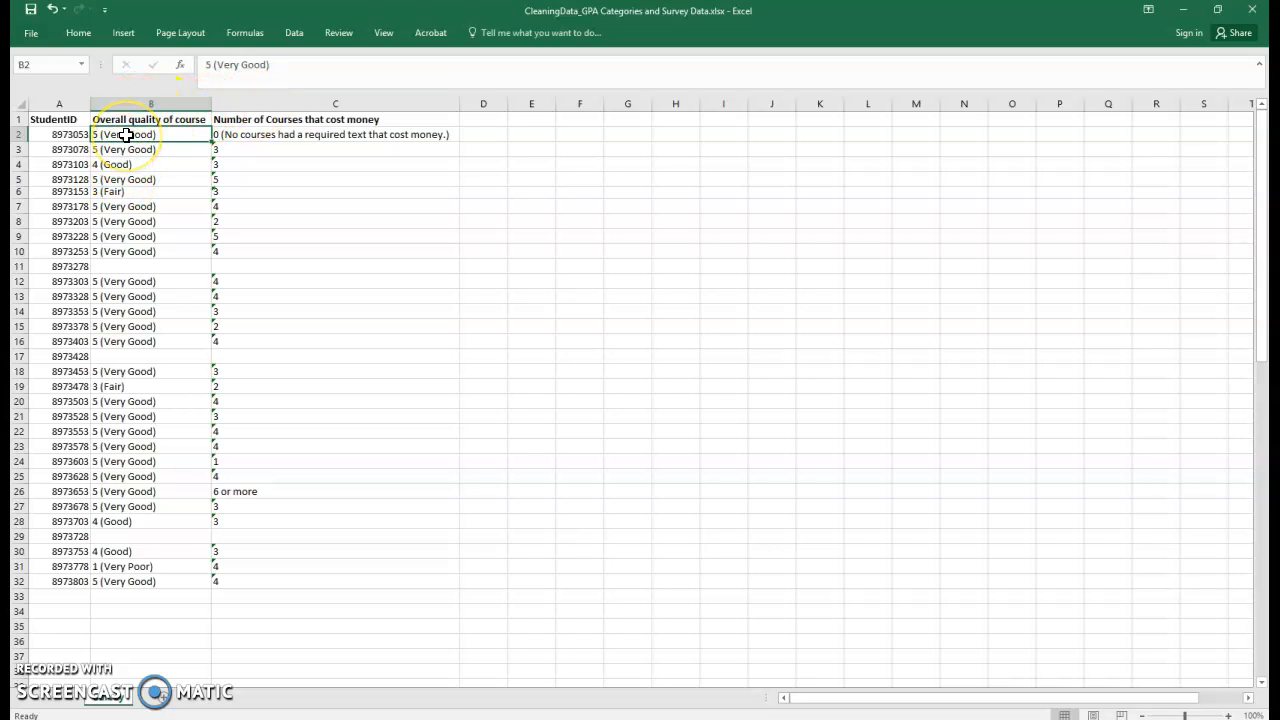
Insert a blank column before the Number of Courses that cost money column.
left_click(246, 103)
right_click(247, 106)
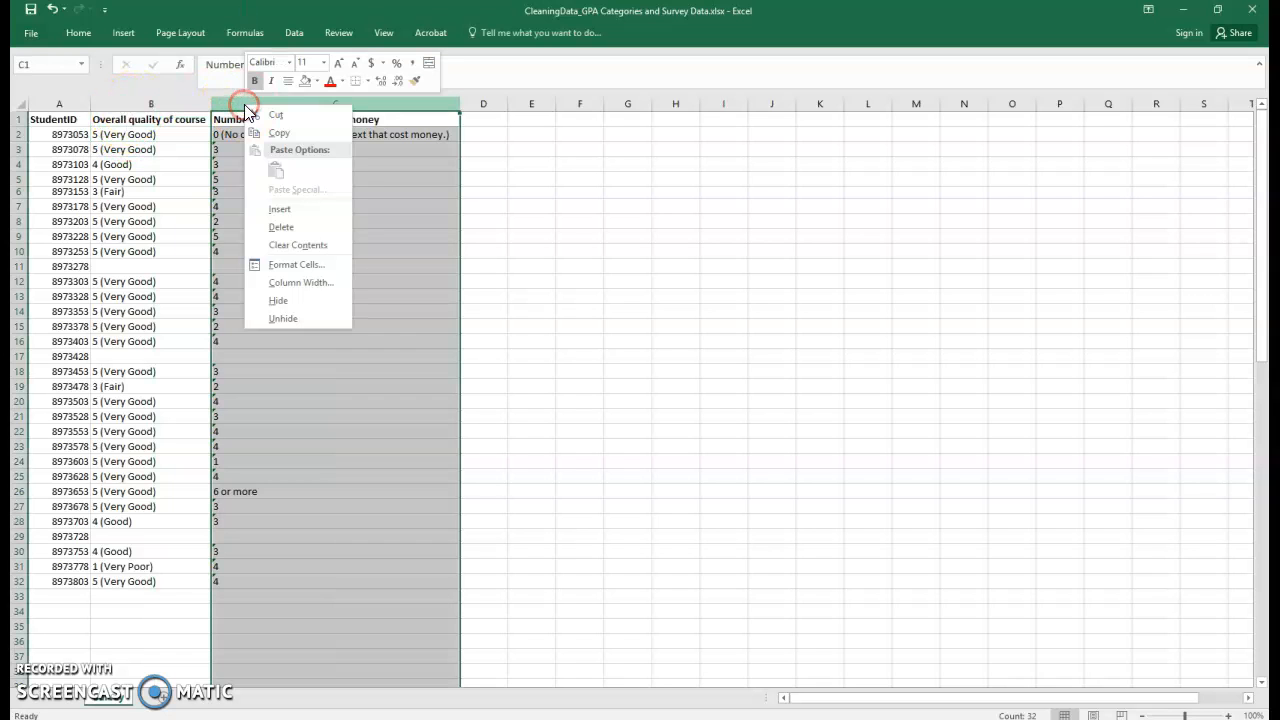
left_click(279, 208)
left_click(172, 196)
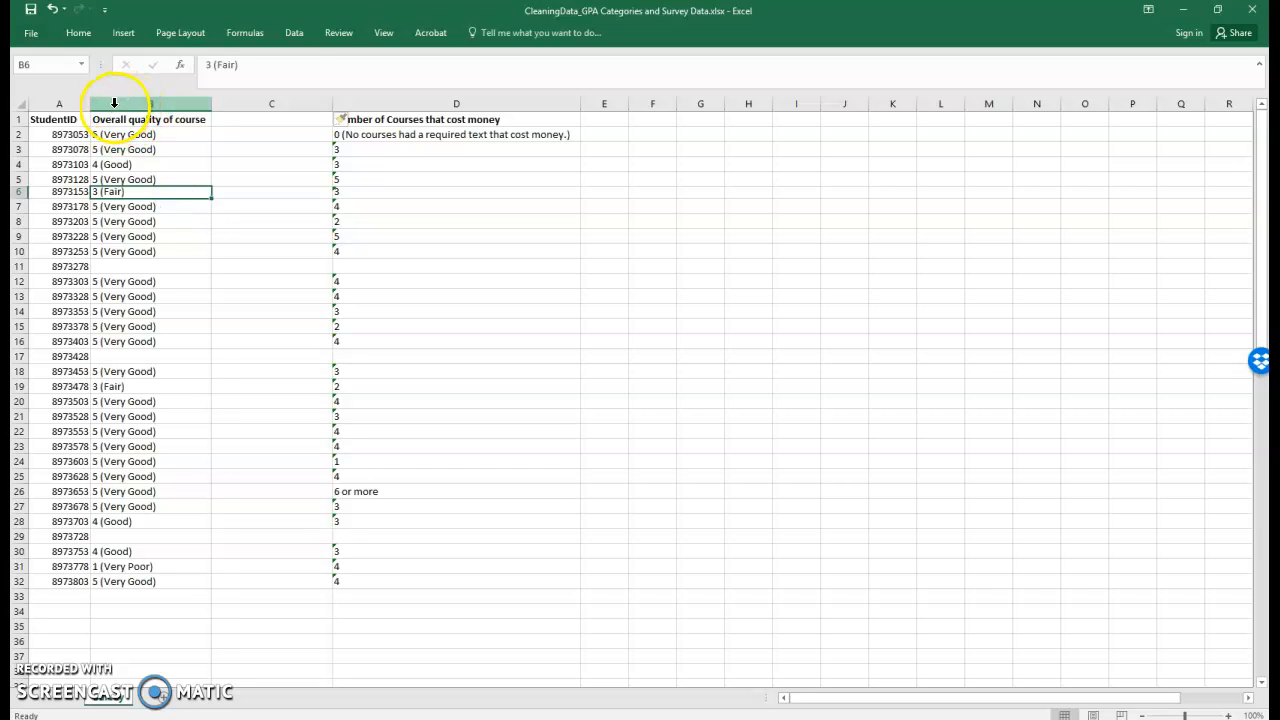
Copy the Overall quality of course column and paste it into the new empty column.
left_click(114, 103)
left_click(112, 152)
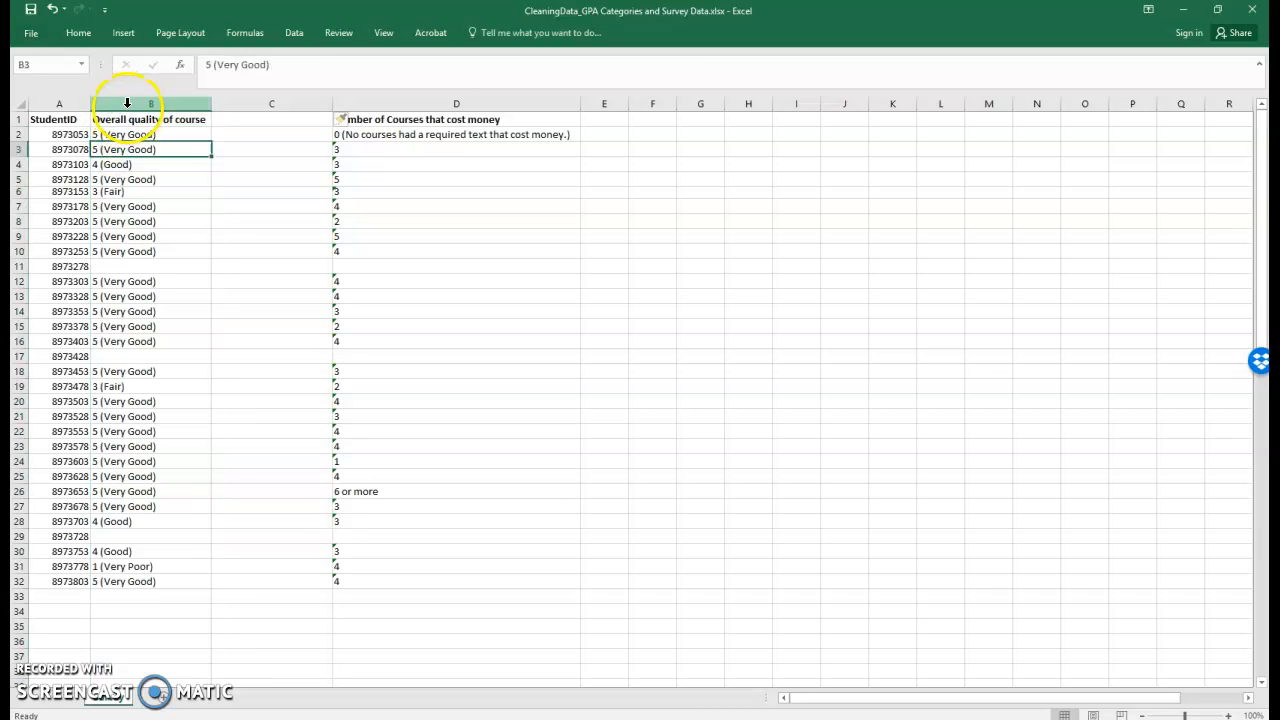
left_click(127, 103)
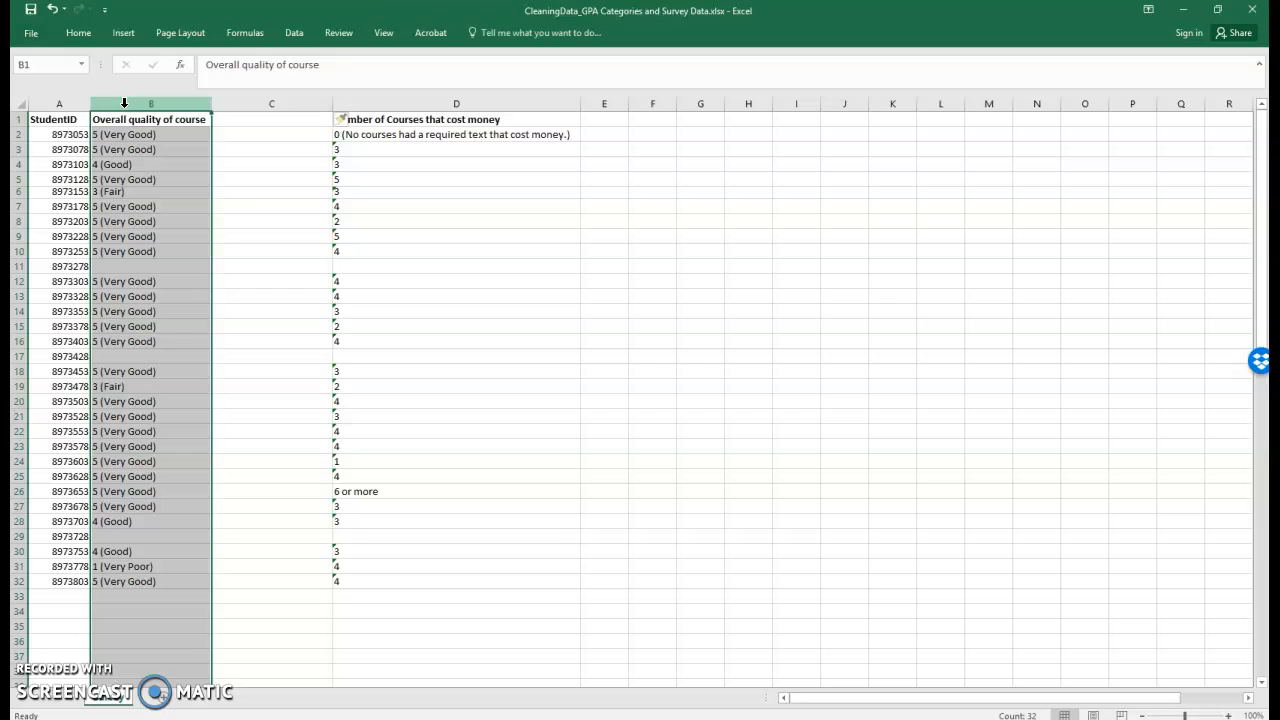
right_click(124, 103)
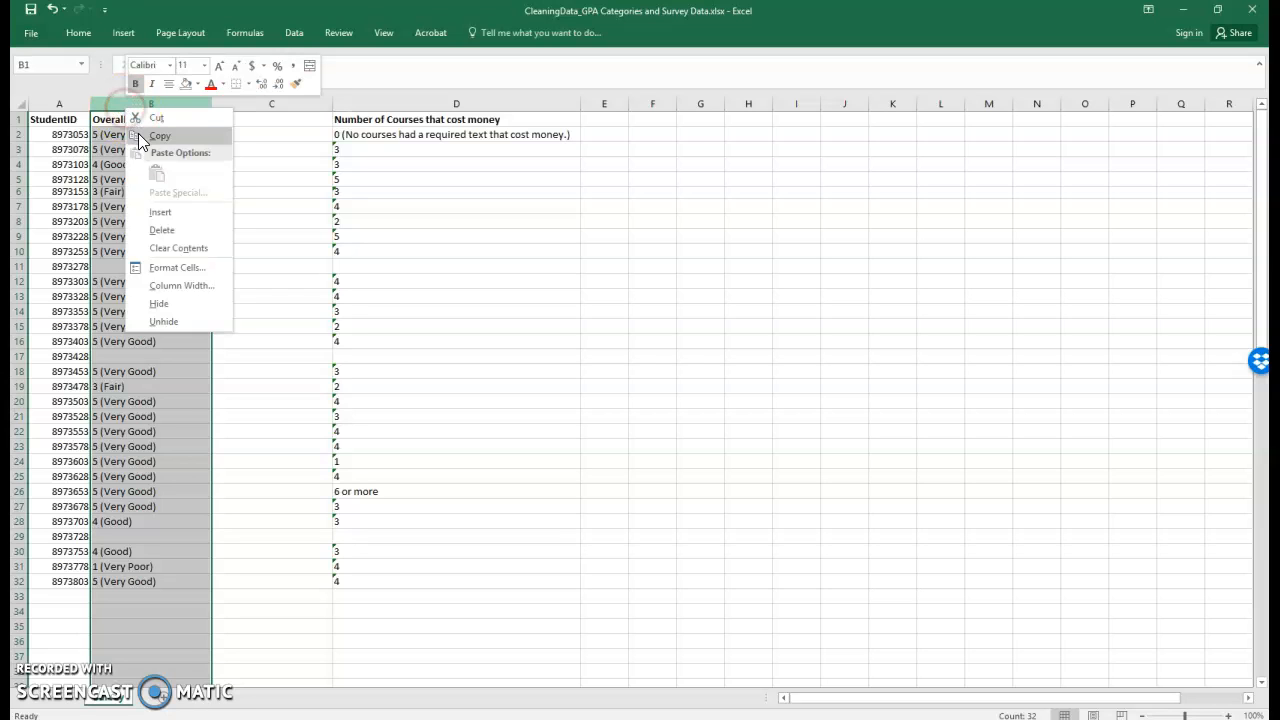
left_click(139, 140)
left_click(249, 104)
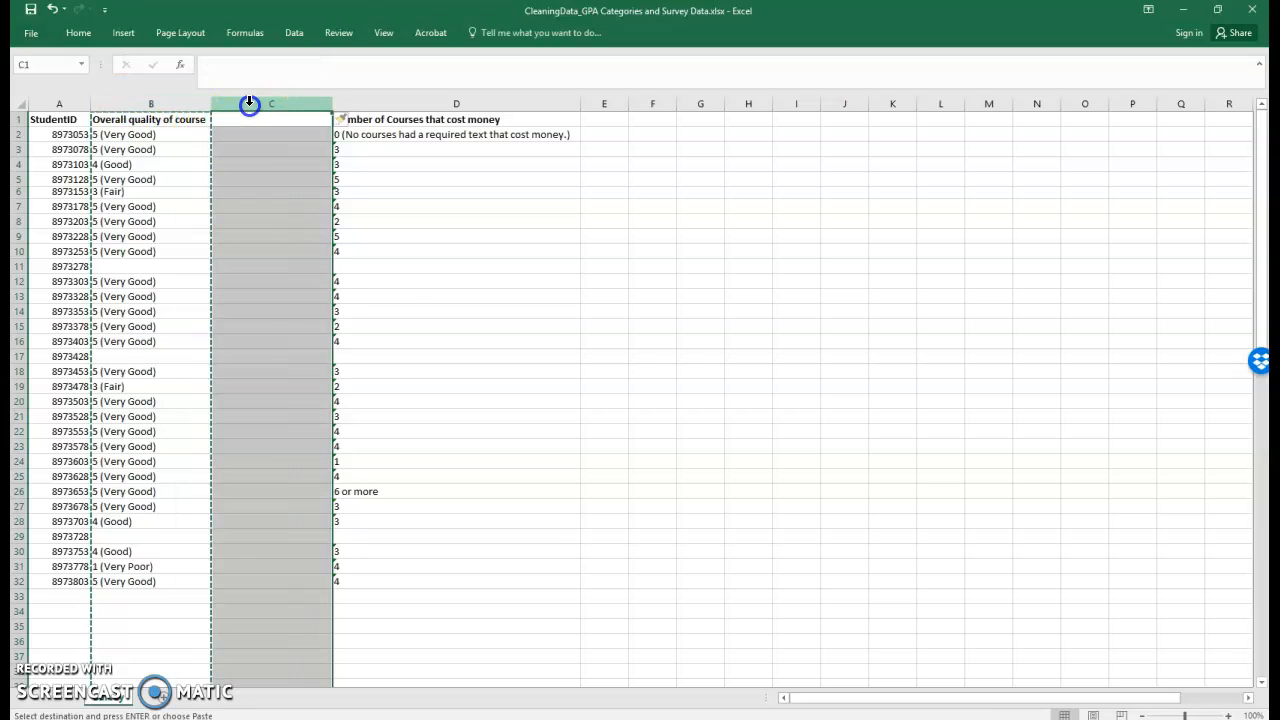
right_click(250, 106)
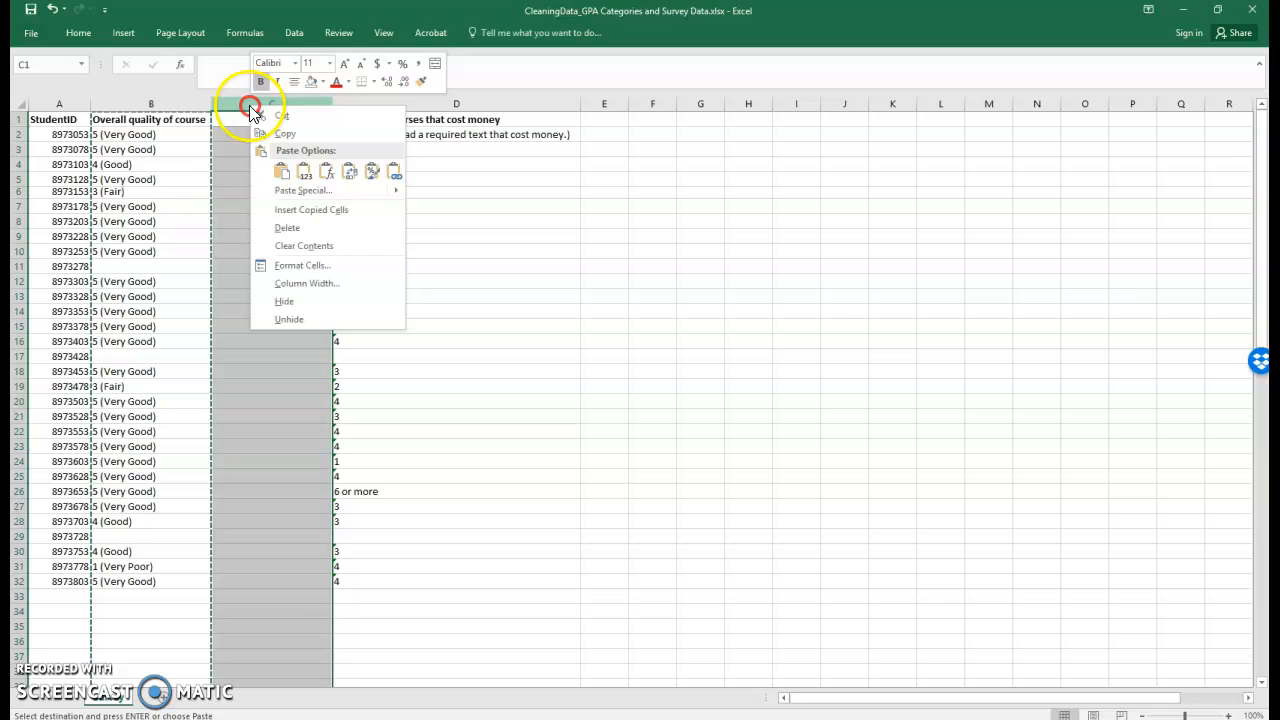
left_click(305, 173)
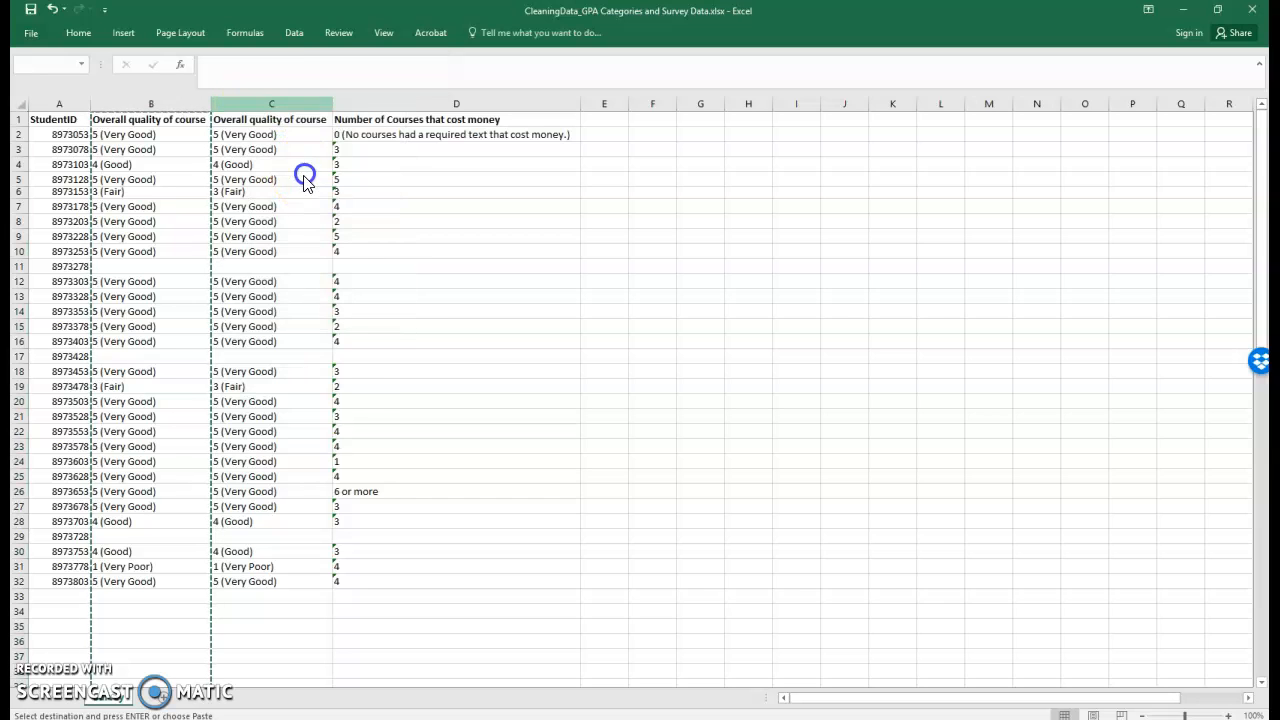
left_click(288, 179)
key("Escape")
In the copied quality column, replace all "1 (Very Poor)" entries with 1.
left_click(123, 131)
left_click(243, 134)
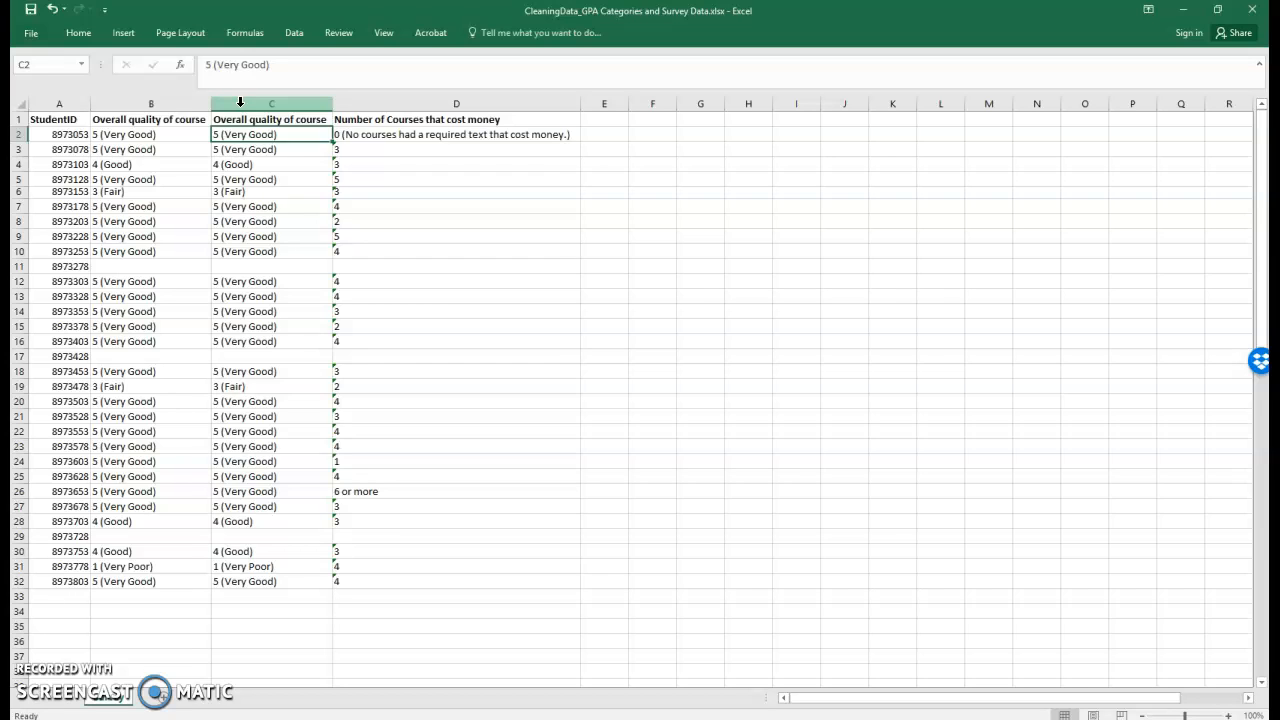
left_click(240, 102)
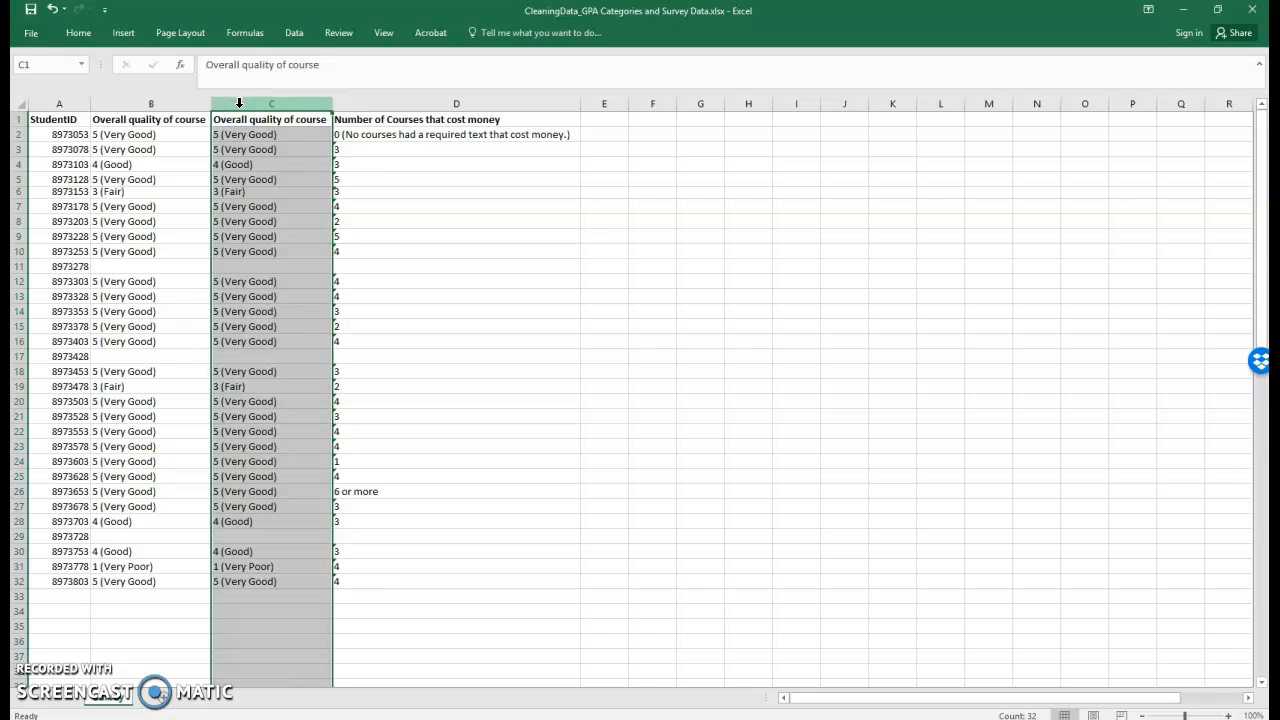
key("ctrl+f")
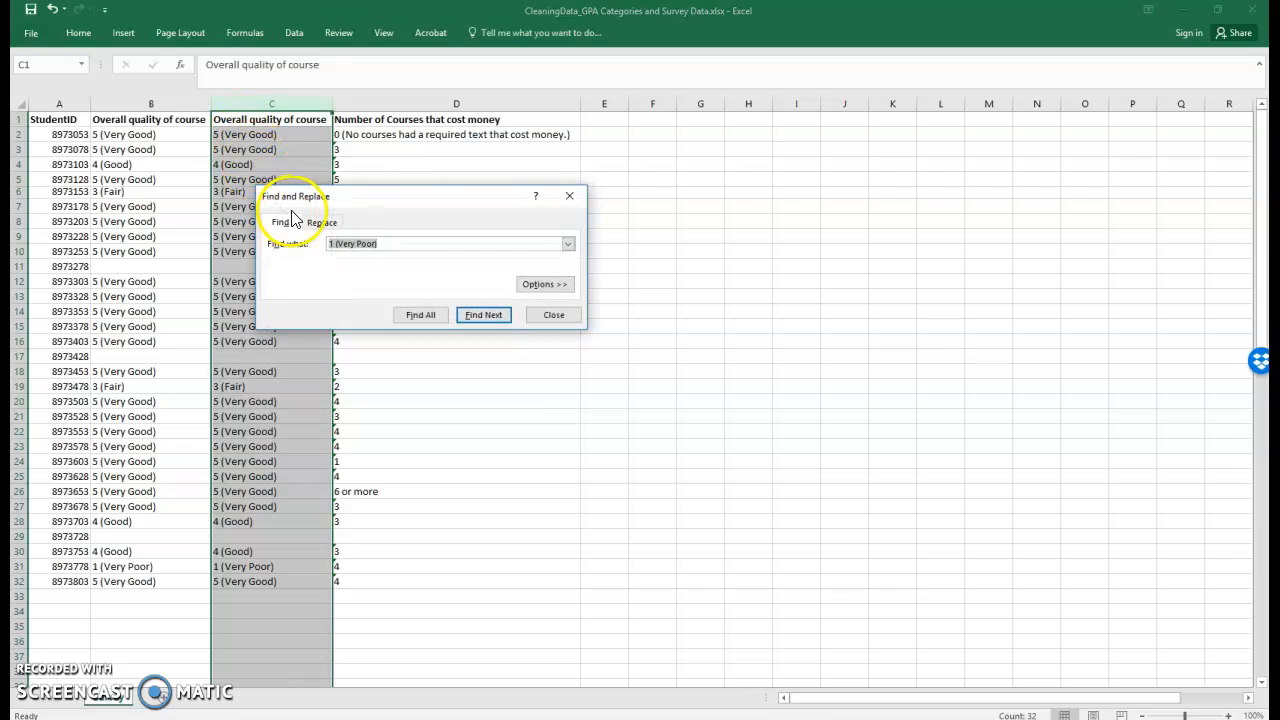
left_click(319, 230)
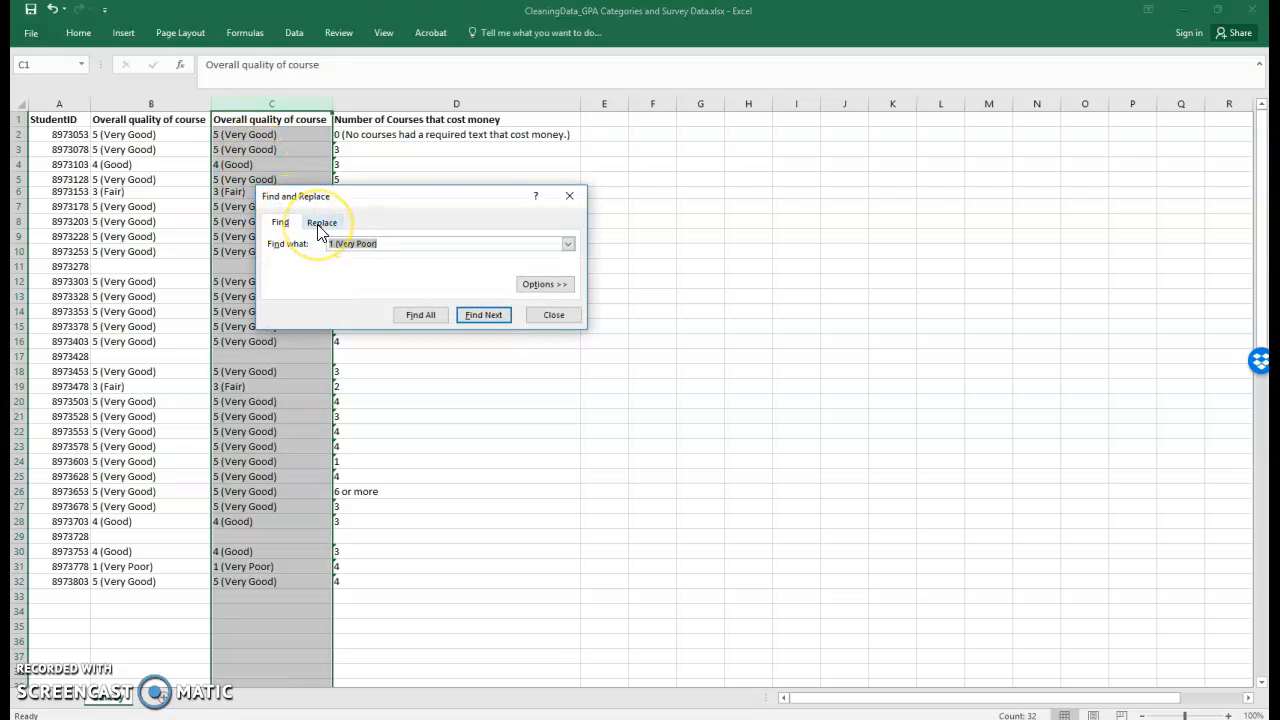
left_click(320, 226)
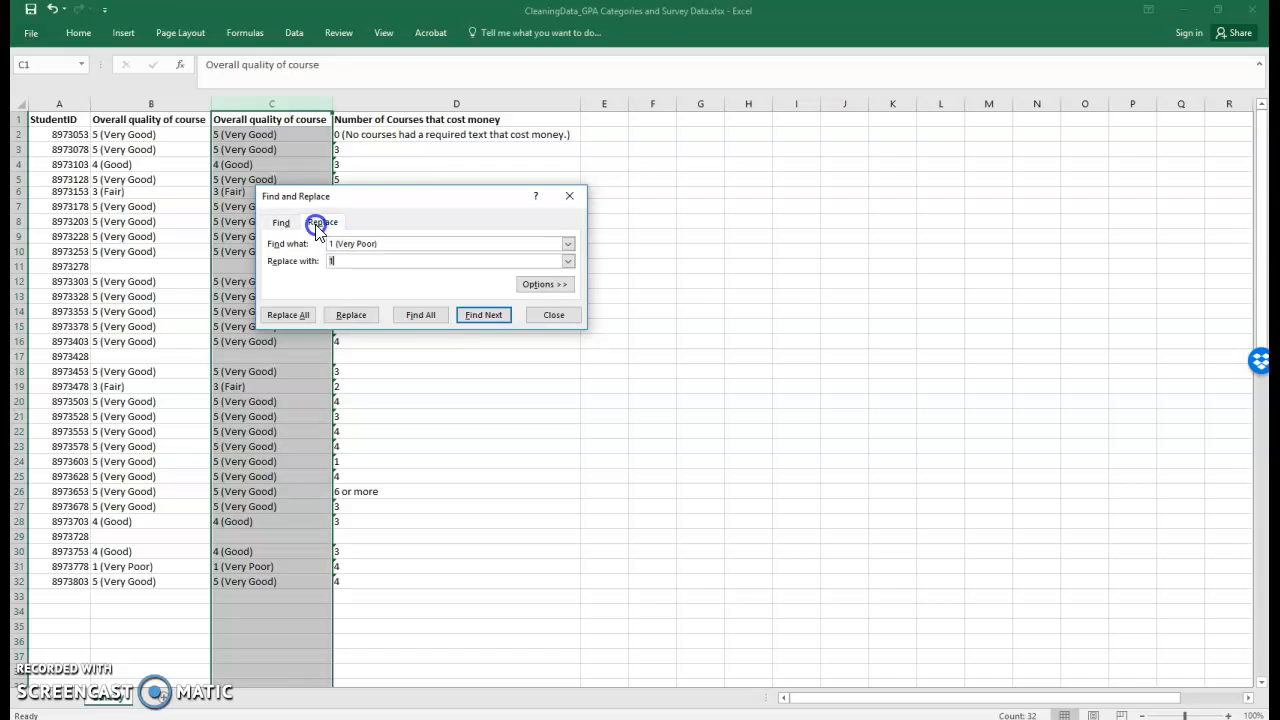
left_click(377, 242)
left_click(333, 258)
type("1")
left_click(279, 316)
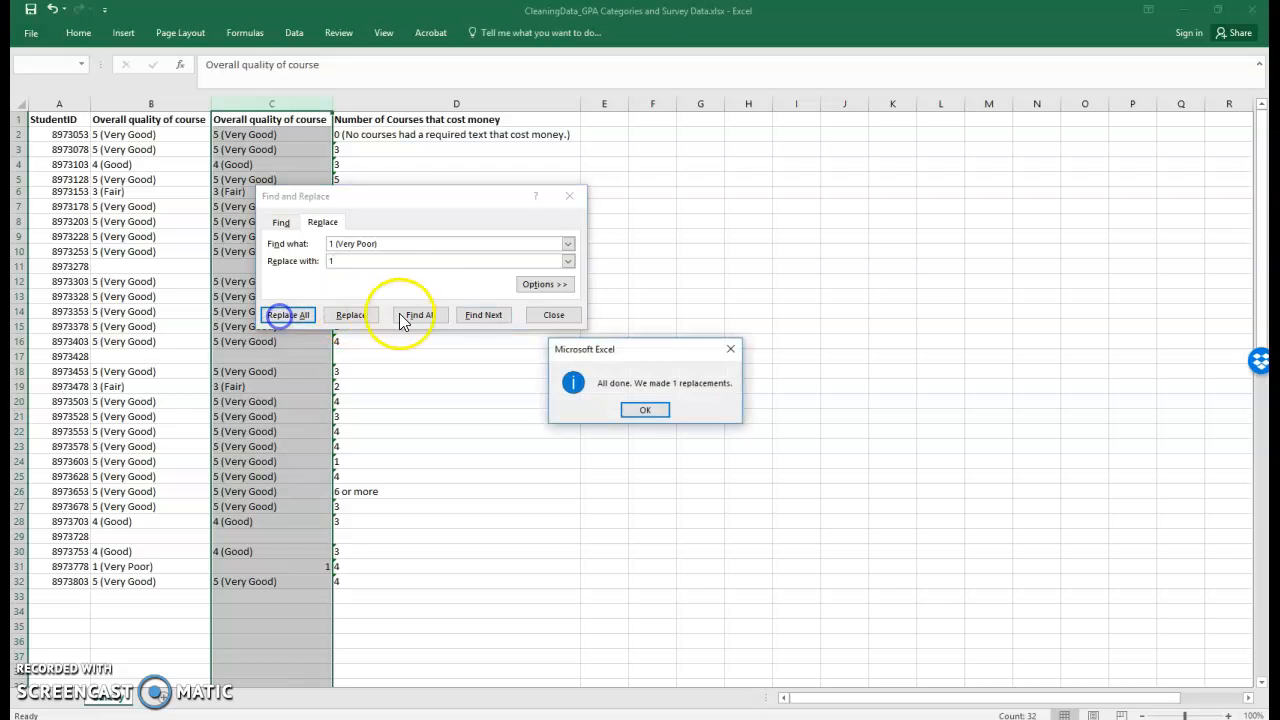
left_click(655, 411)
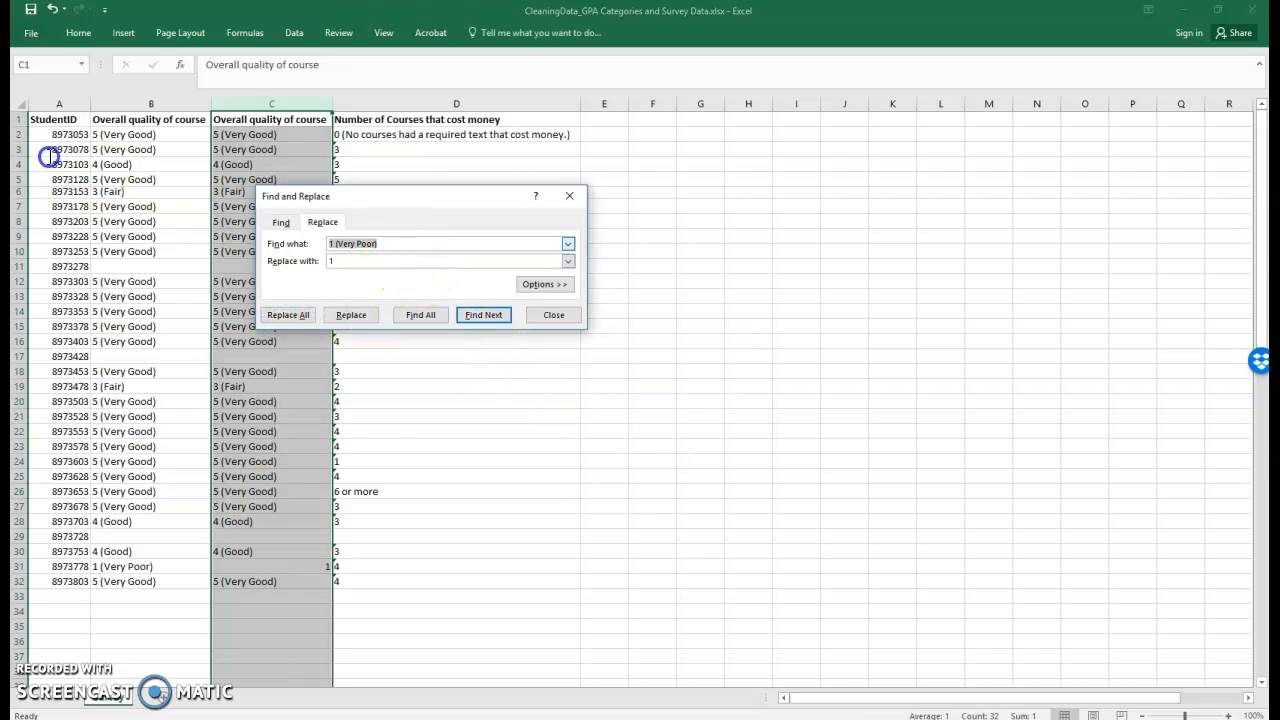
In the same column, replace all "5 (Very Good)" entries with 5.
type("5 (Ver")
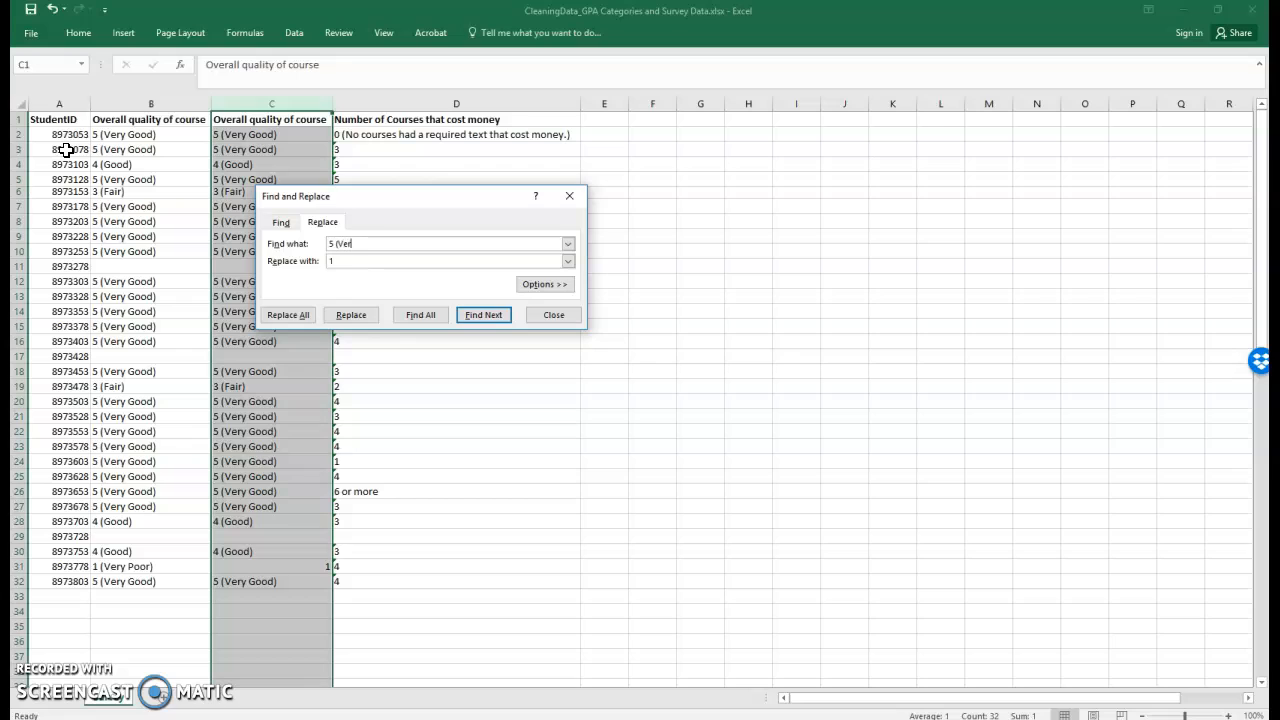
type("y good)")
key("BackSpace")
key("BackSpace")
key("BackSpace")
key("BackSpace")
key("BackSpace")
type("Good)")
key("Tab")
type("5")
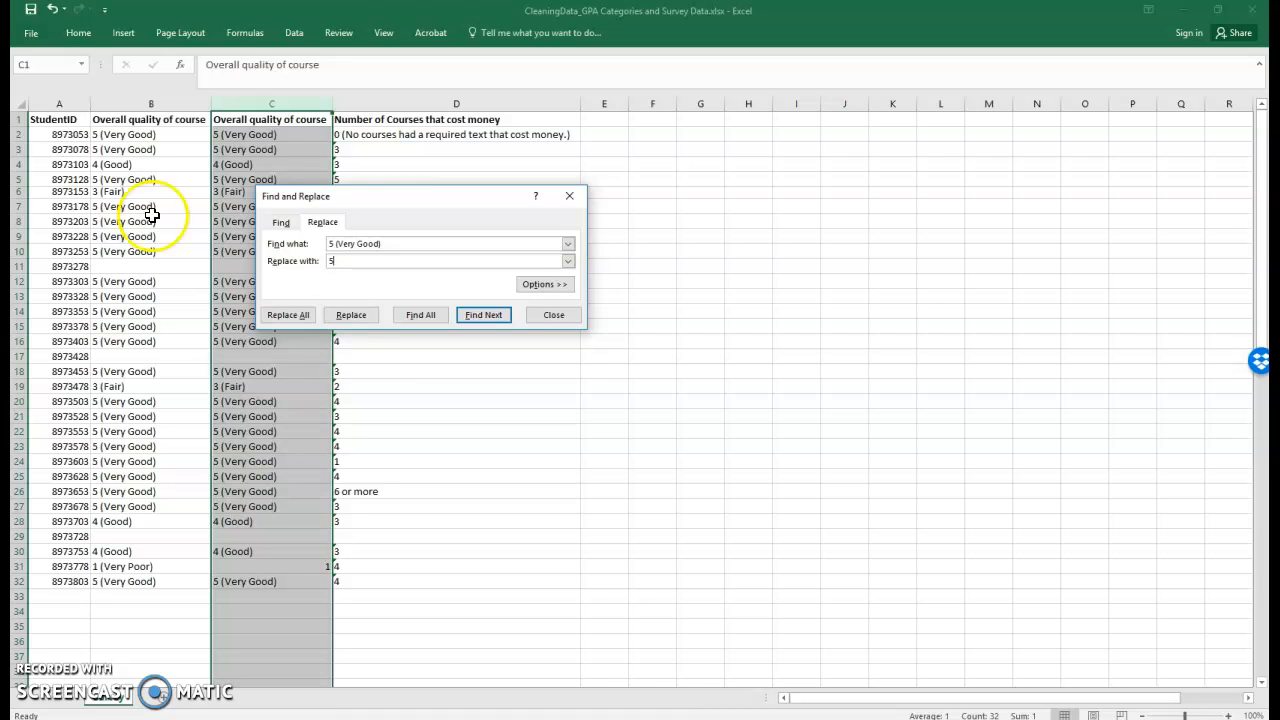
left_click(294, 316)
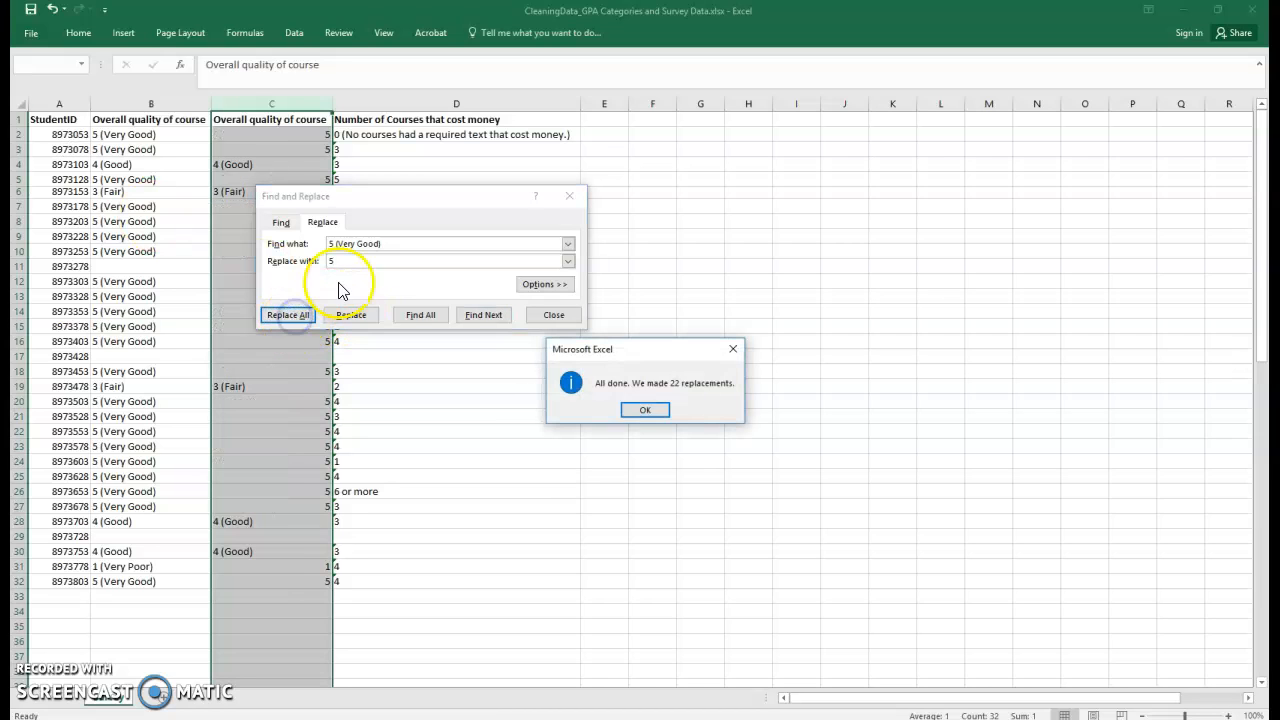
left_click(645, 410)
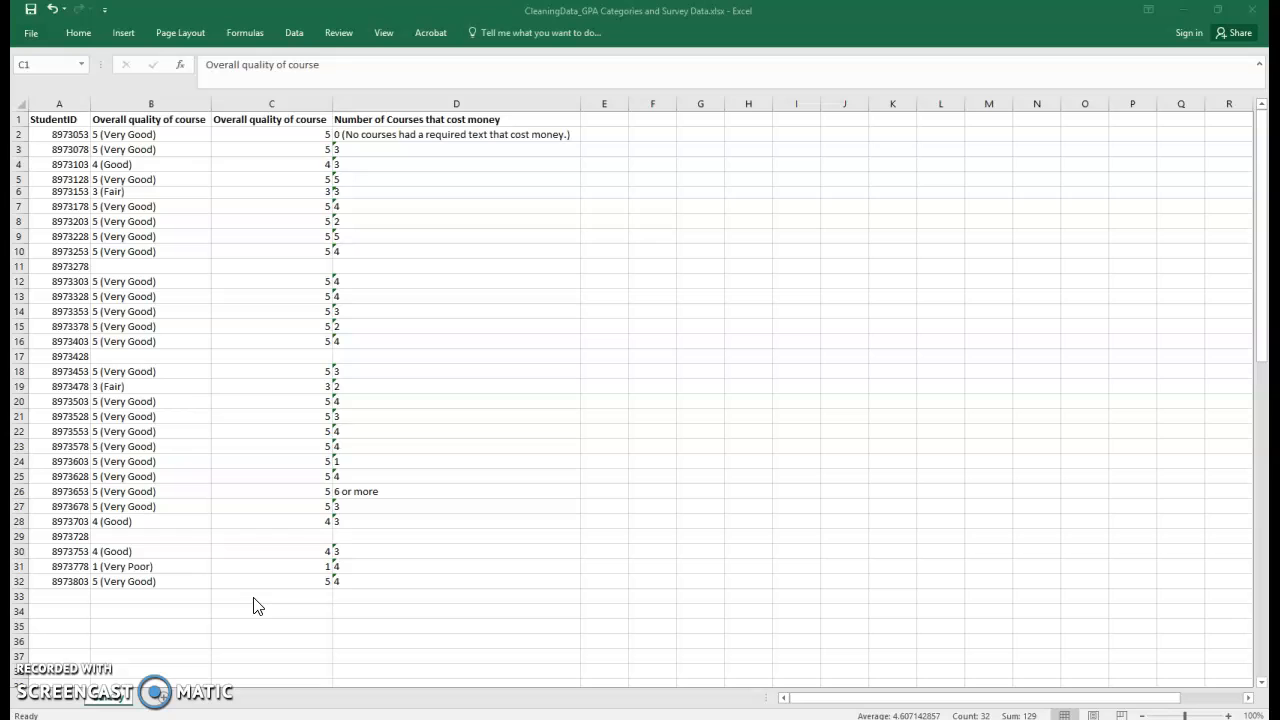
Delete the original text-based Overall quality of course column.
left_click(288, 506)
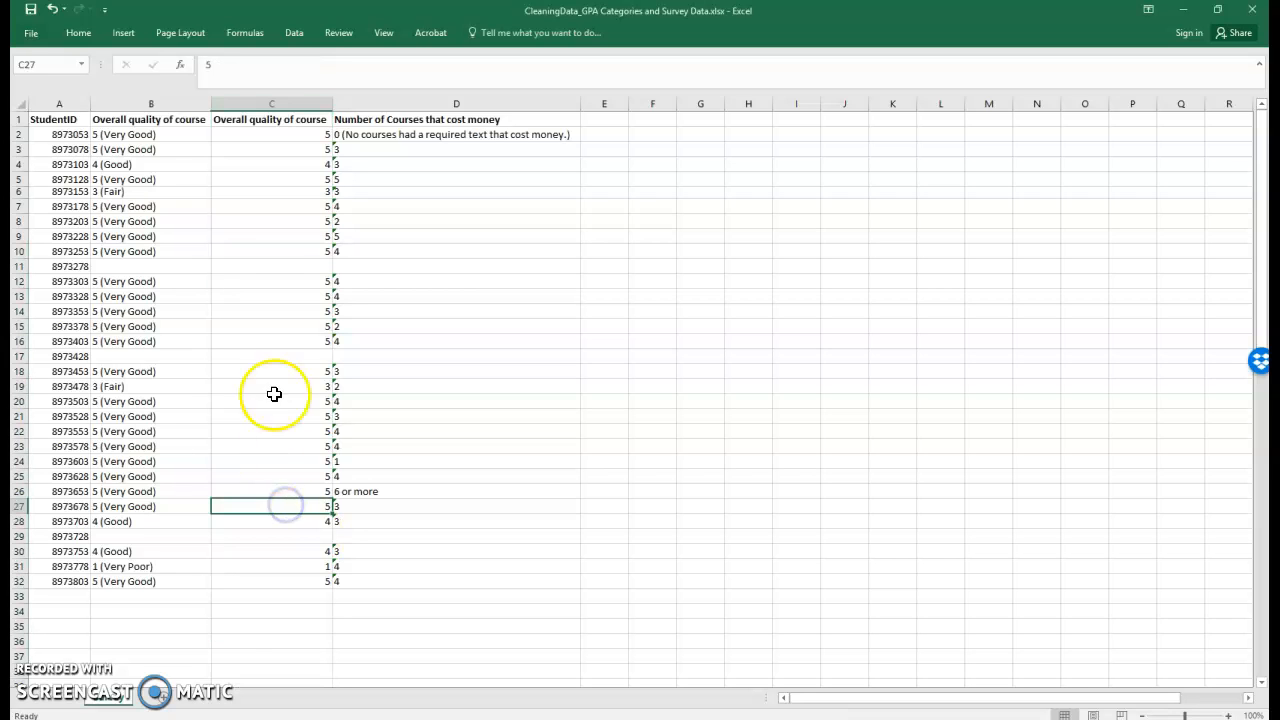
left_click(120, 103)
right_click(122, 104)
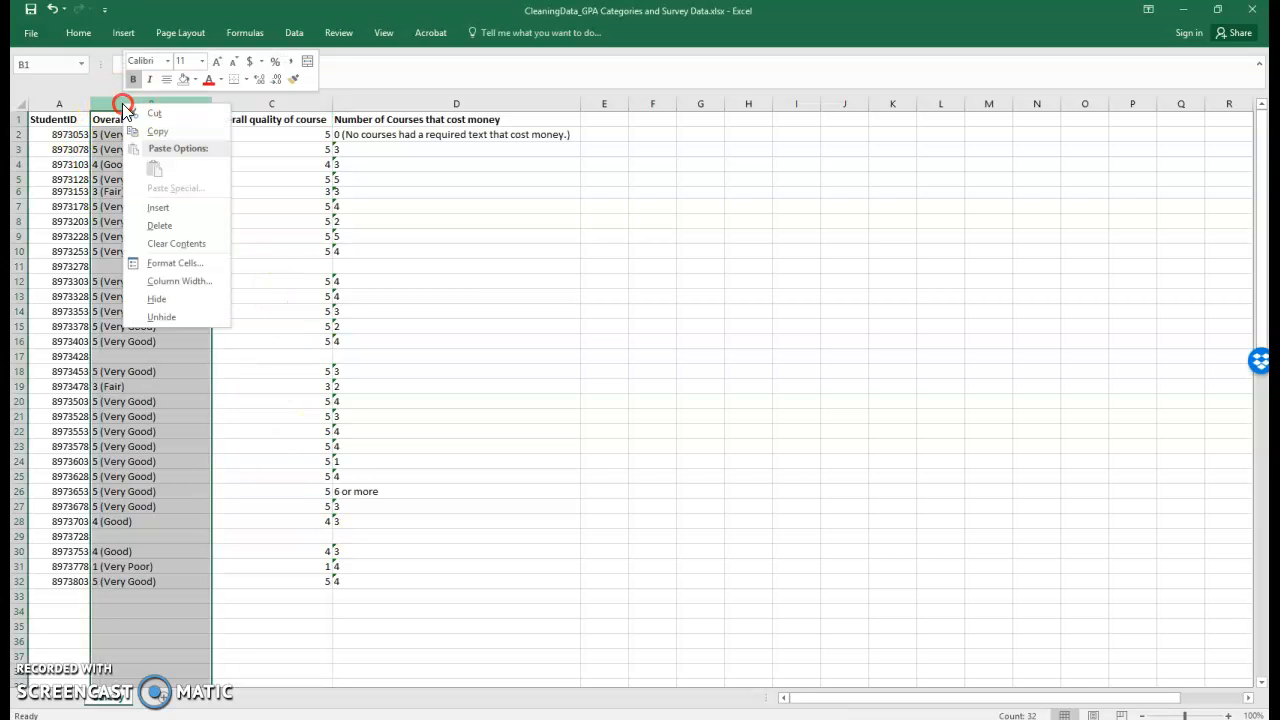
left_click(141, 226)
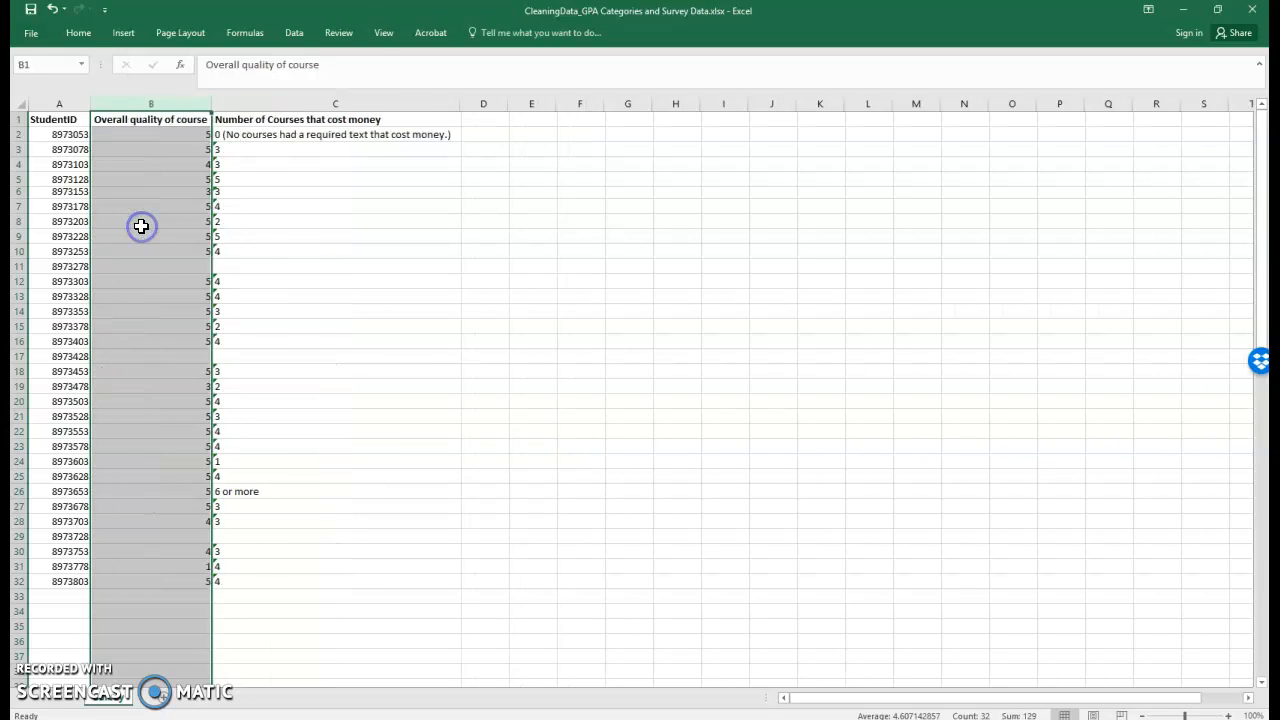
Widen the numeric Overall quality of course column slightly.
left_click(141, 221)
left_click_drag(205, 103, 214, 104)
left_click(199, 133)
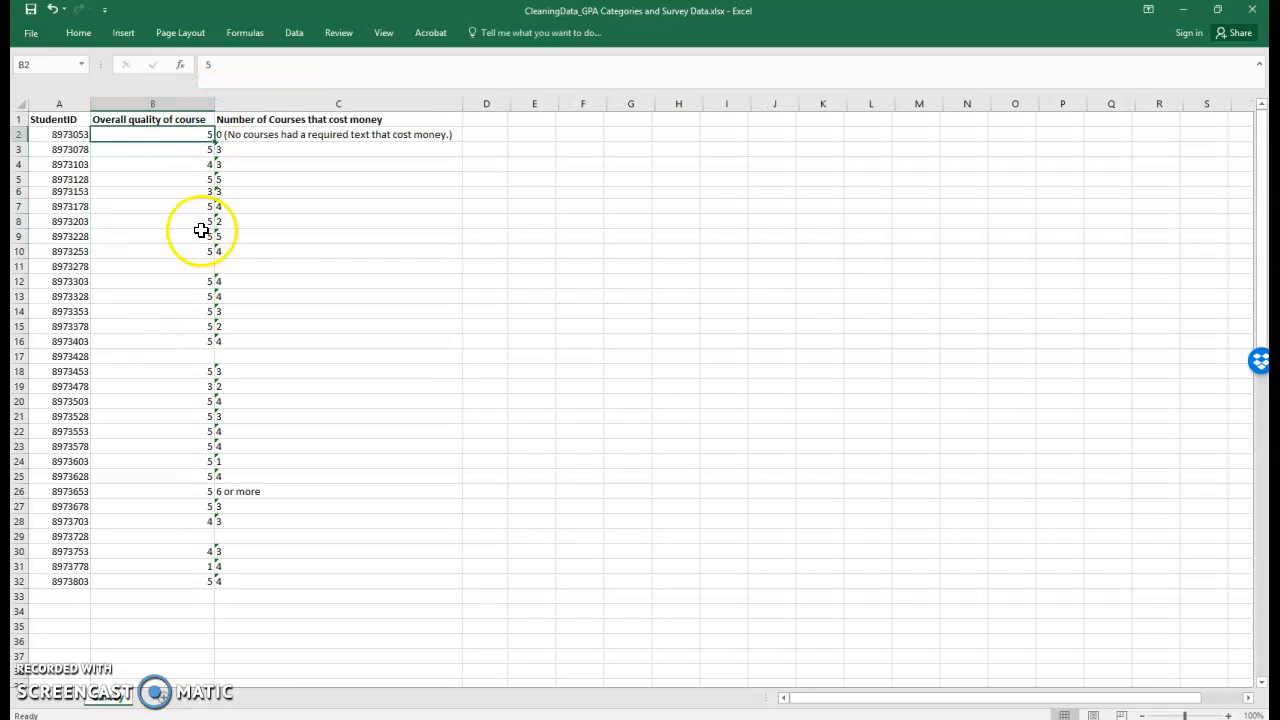
Examine the header and values of the Number of Courses that cost money column.
left_click(249, 119)
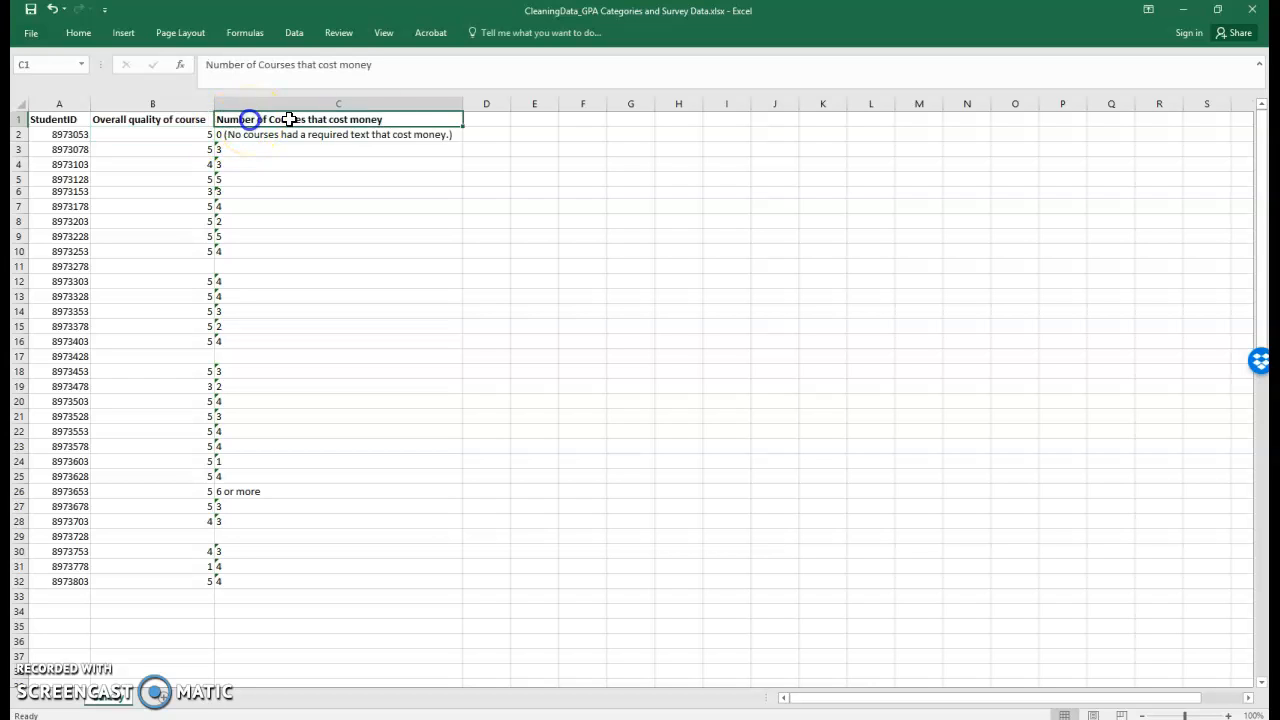
left_click(238, 124)
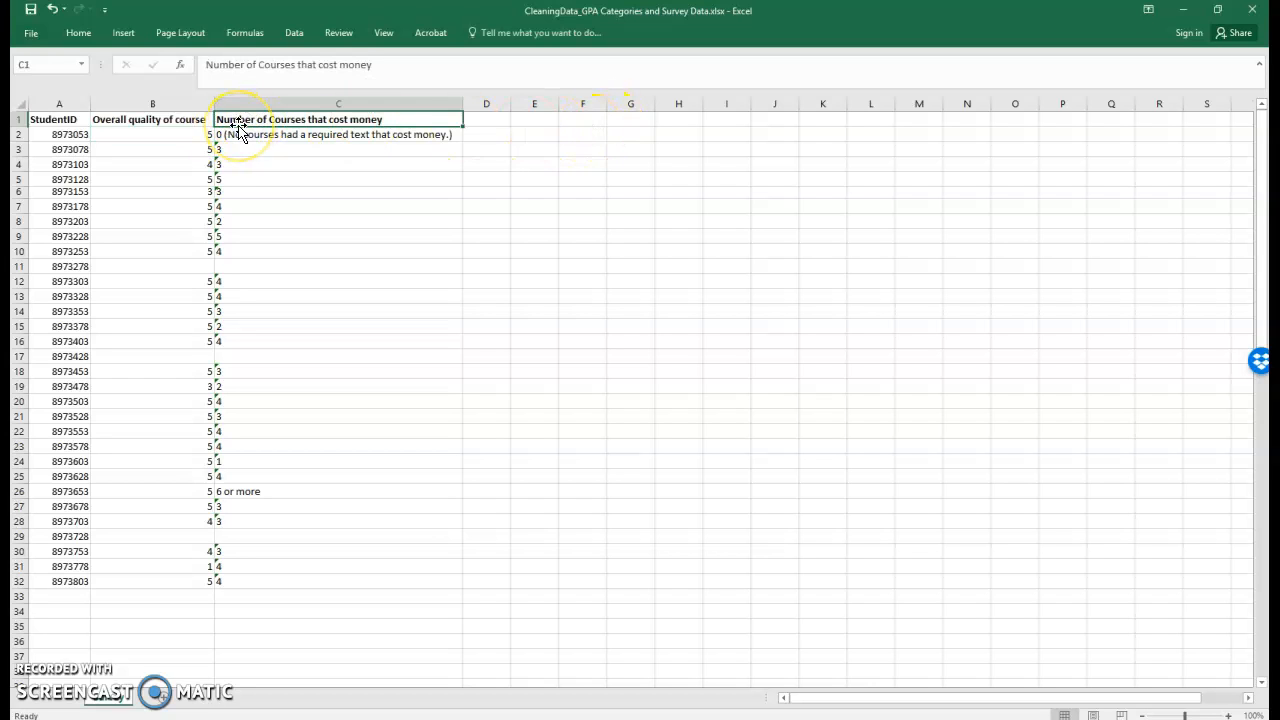
left_click(249, 101)
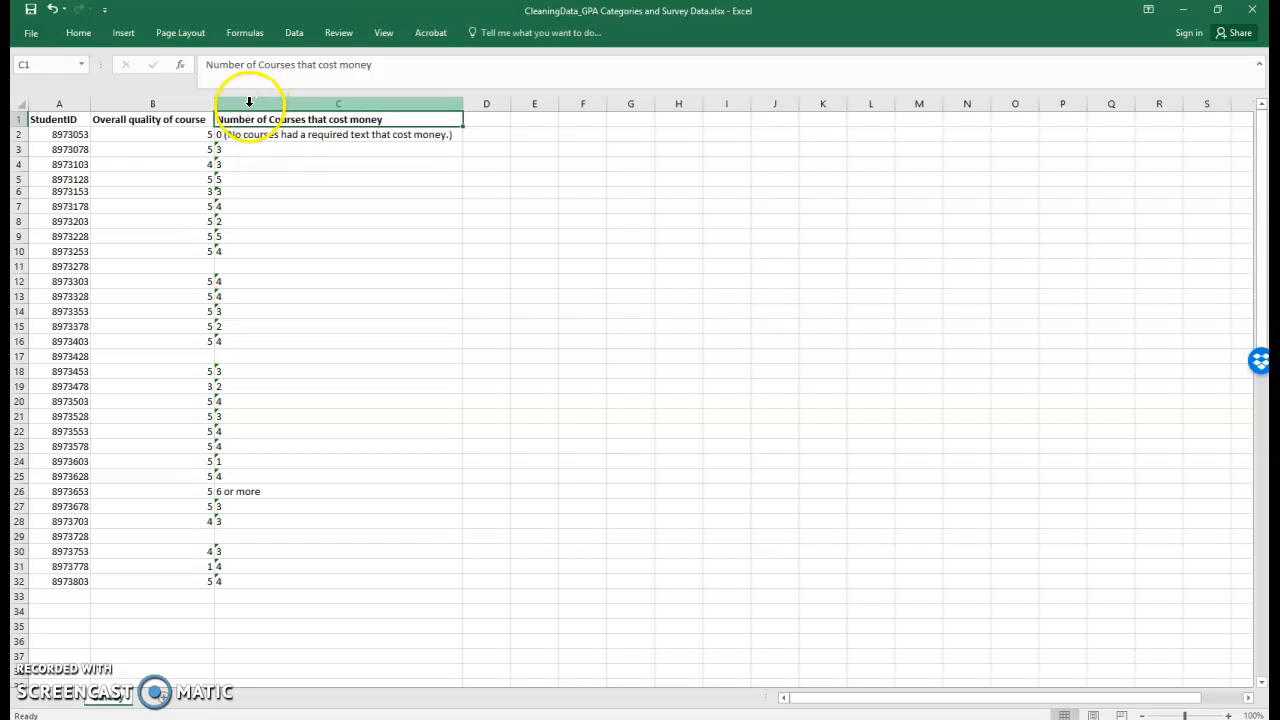
left_click(245, 122)
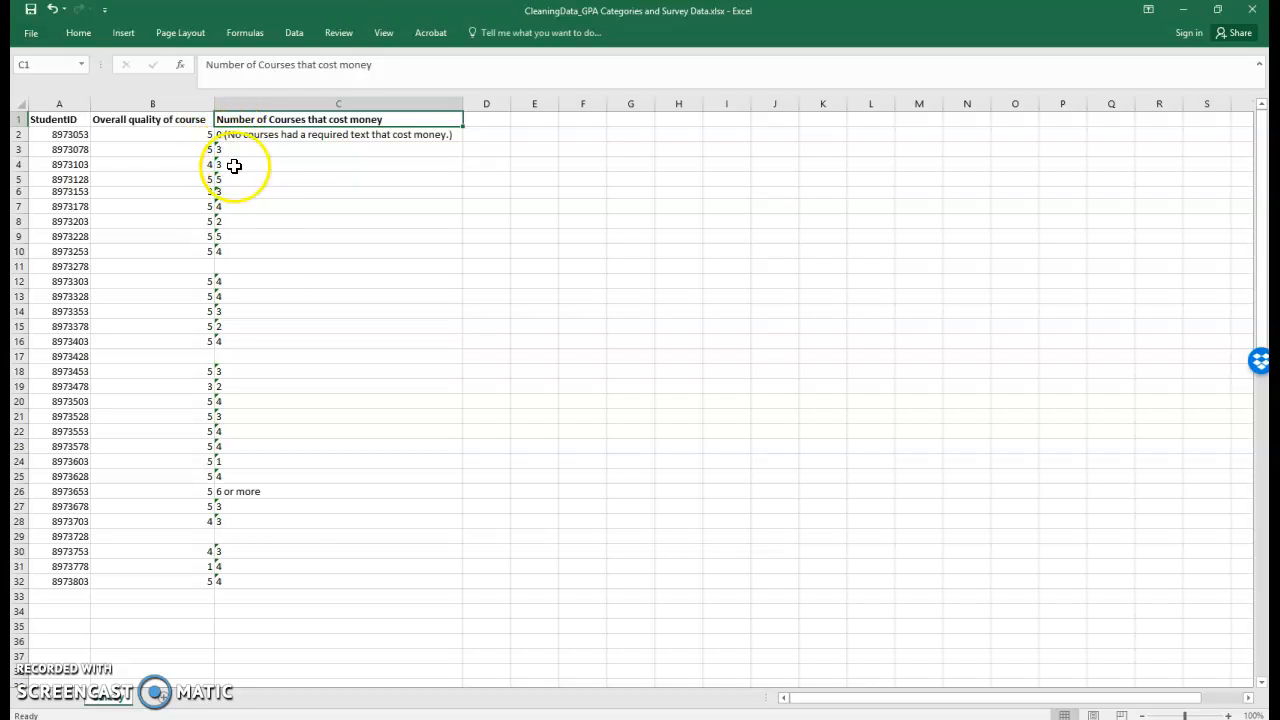
left_click(298, 422)
left_click(320, 404)
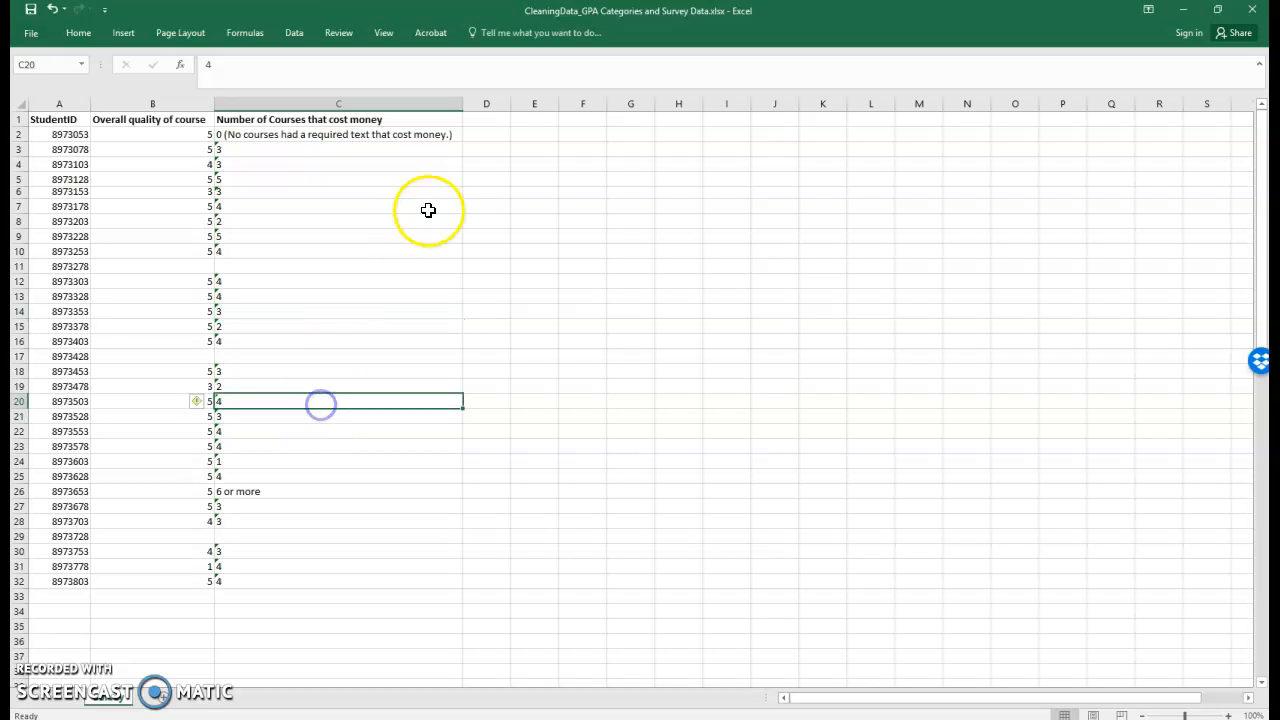
left_click(494, 179)
left_click(495, 119)
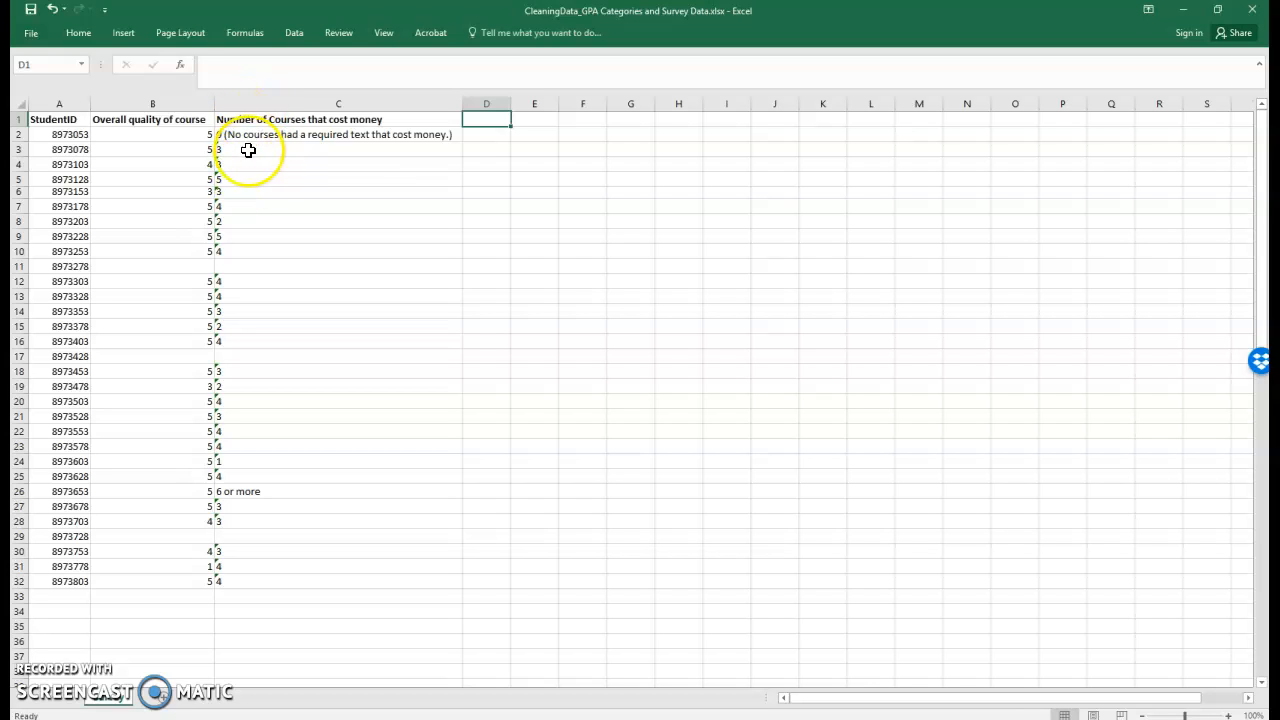
Copy the entire Number of Courses that cost money column and paste it into column A of another sheet.
left_click(246, 150)
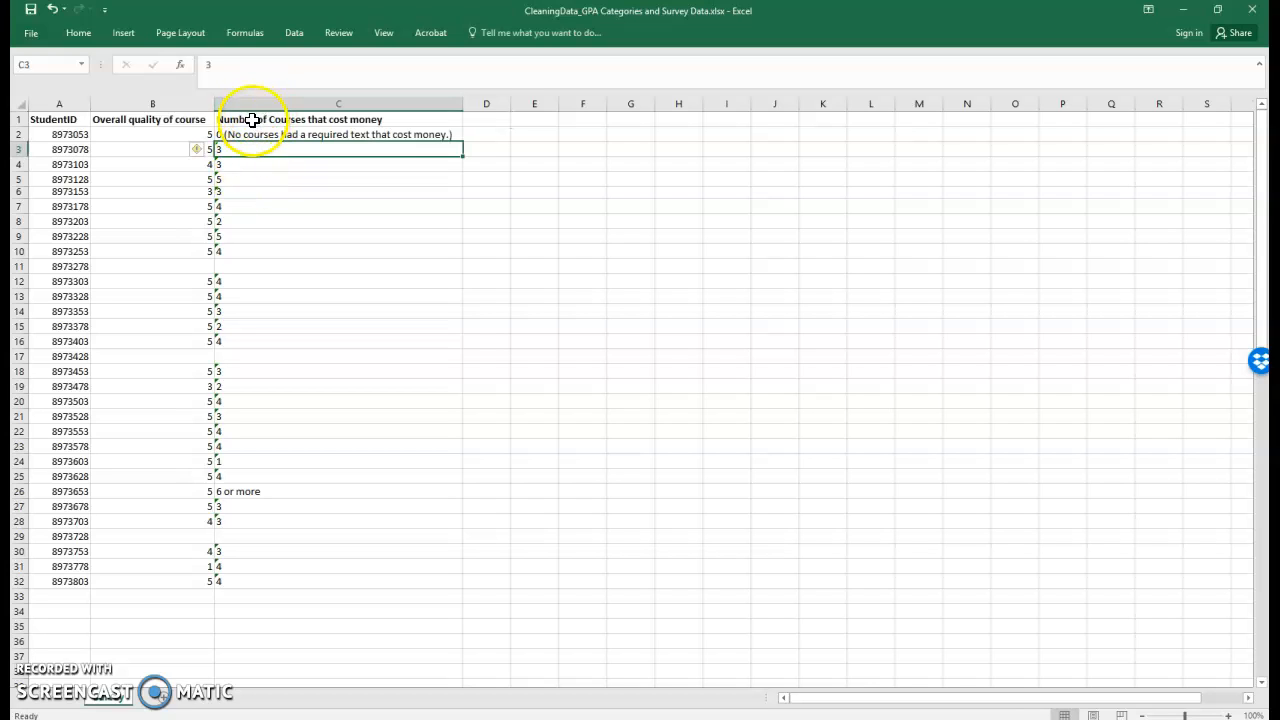
left_click(247, 103)
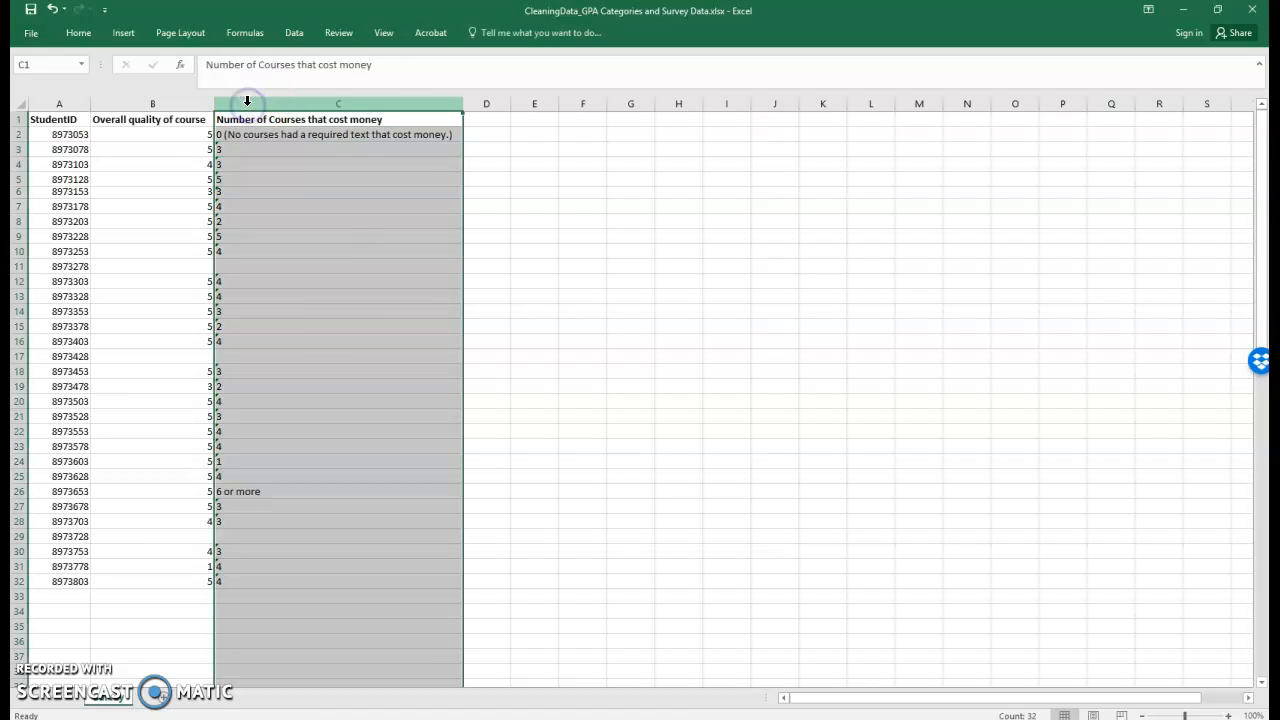
right_click(247, 104)
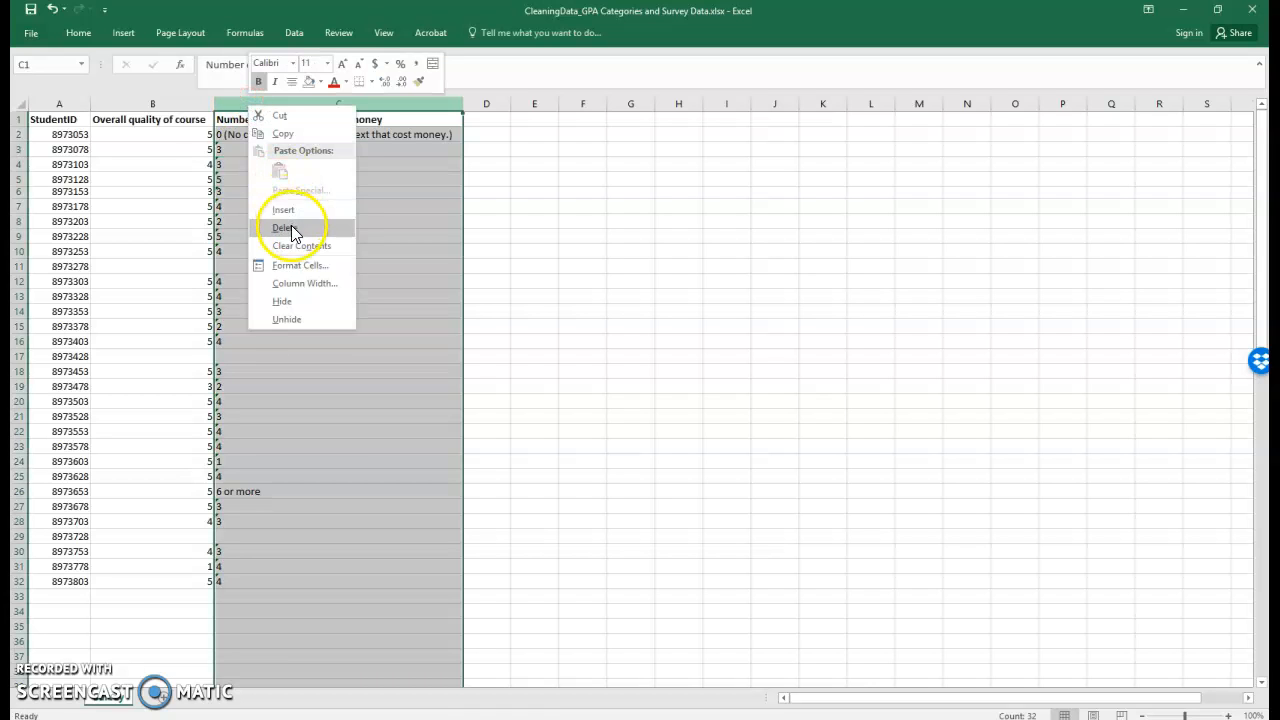
left_click(284, 133)
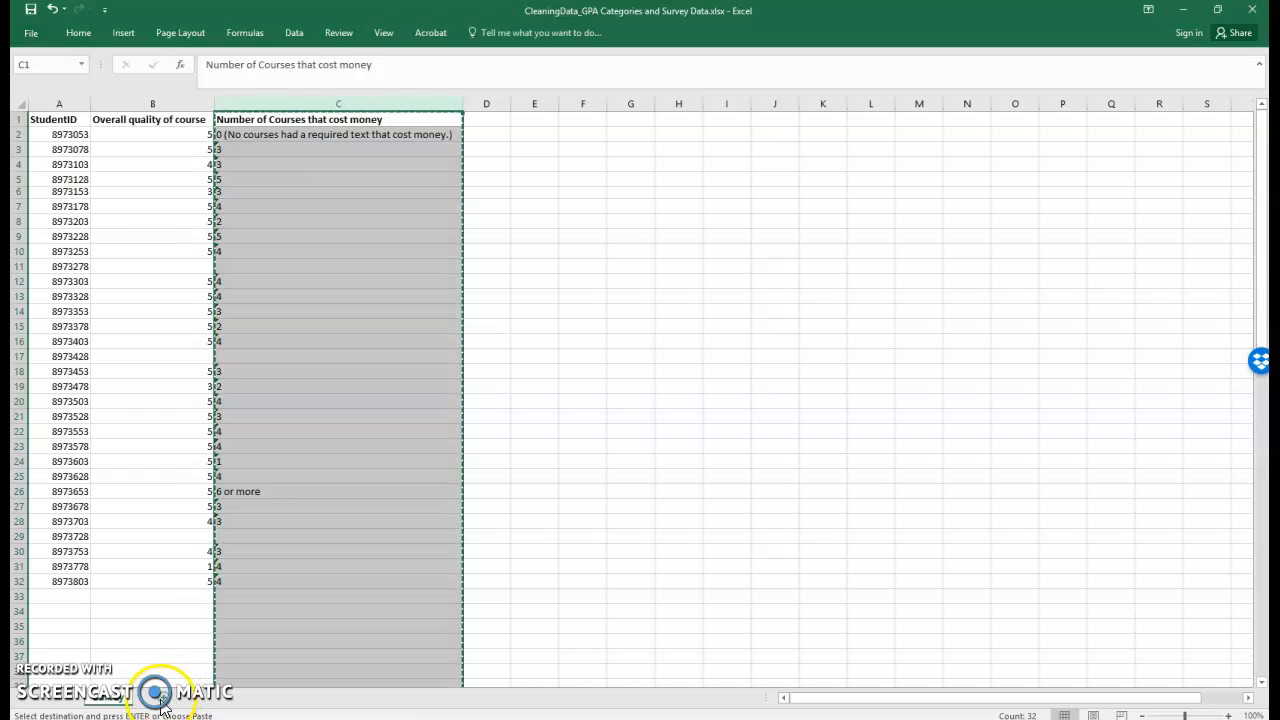
left_click(166, 700)
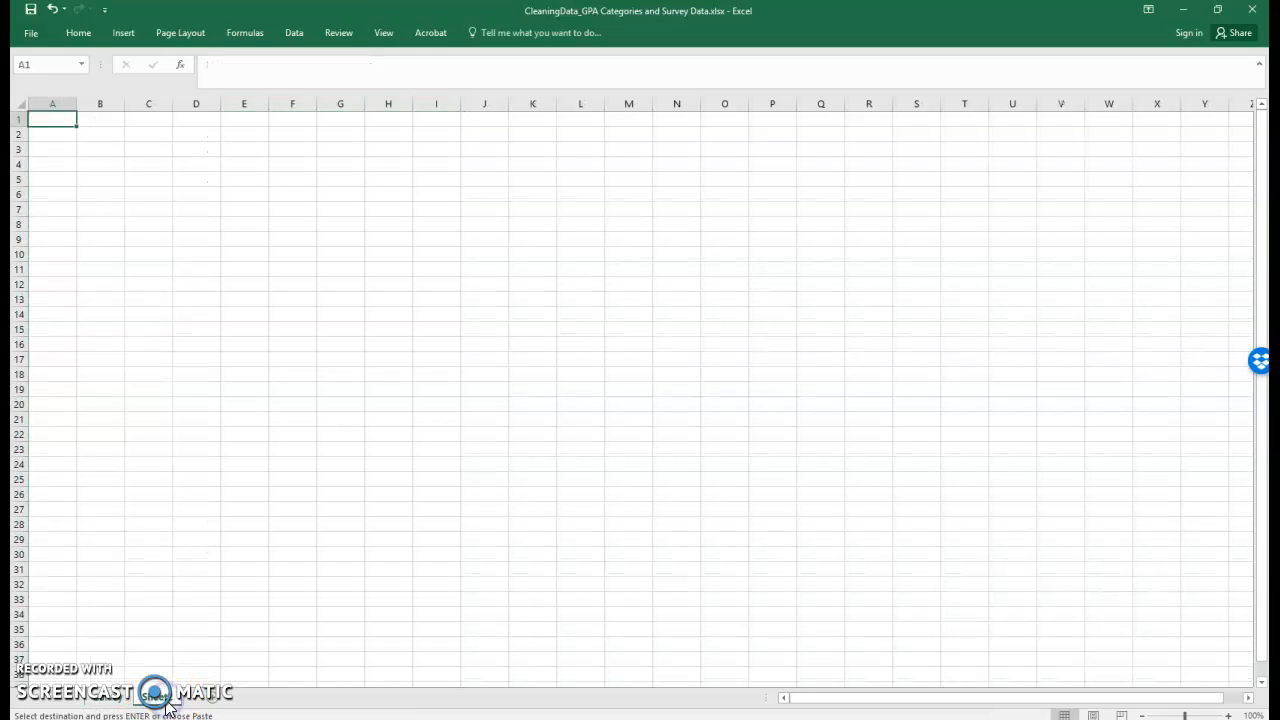
right_click(46, 119)
left_click(76, 182)
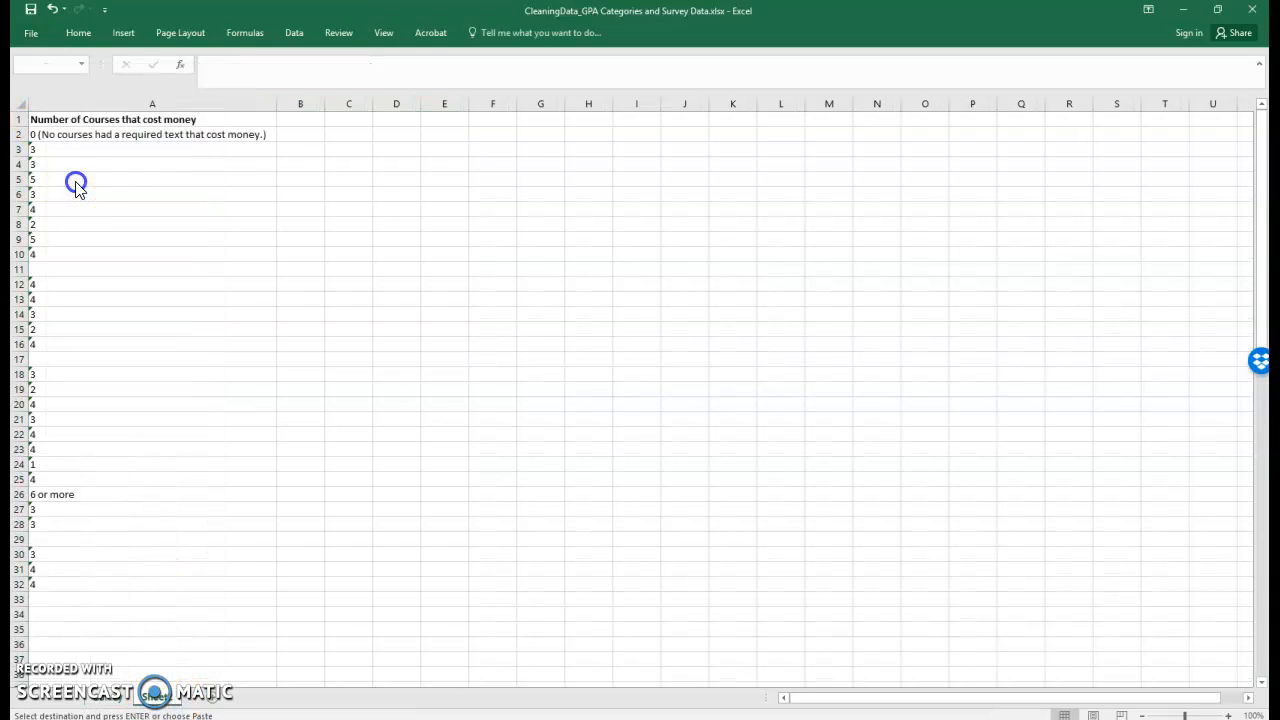
left_click(66, 233)
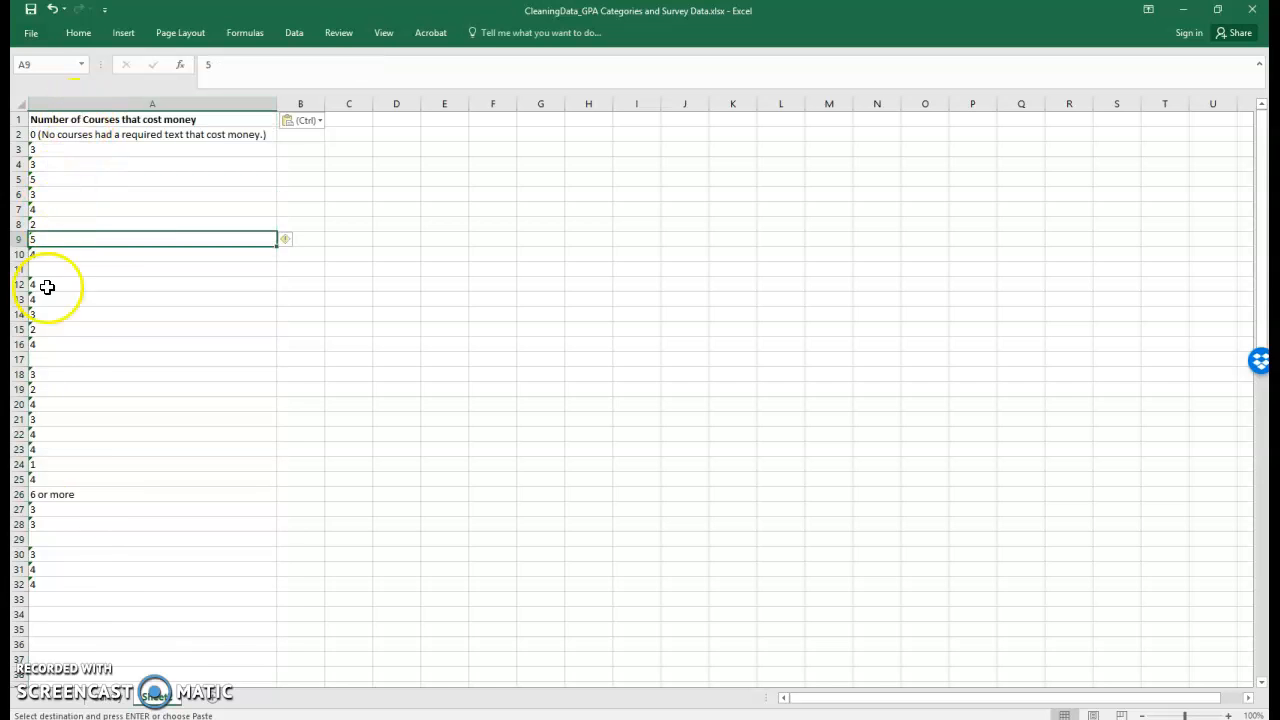
Remove duplicate values from the pasted Number of Courses that cost money column, keeping its header.
left_click(96, 101)
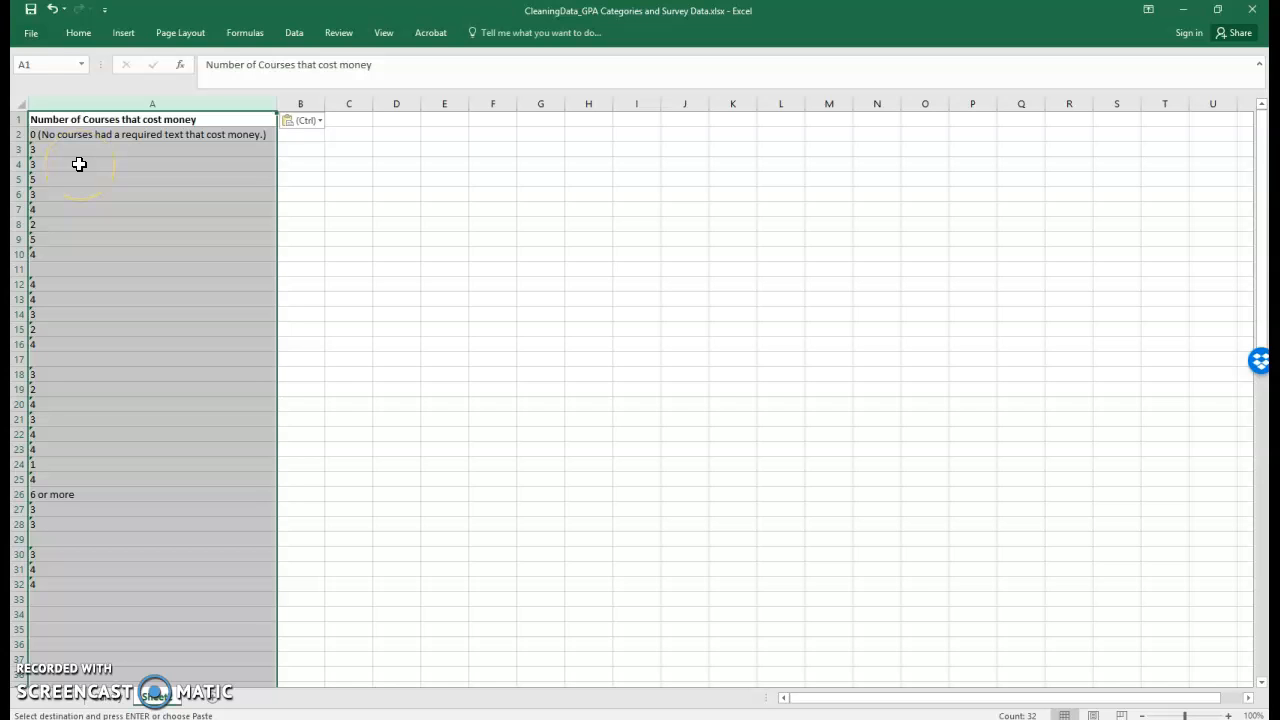
left_click(130, 102)
left_click(294, 34)
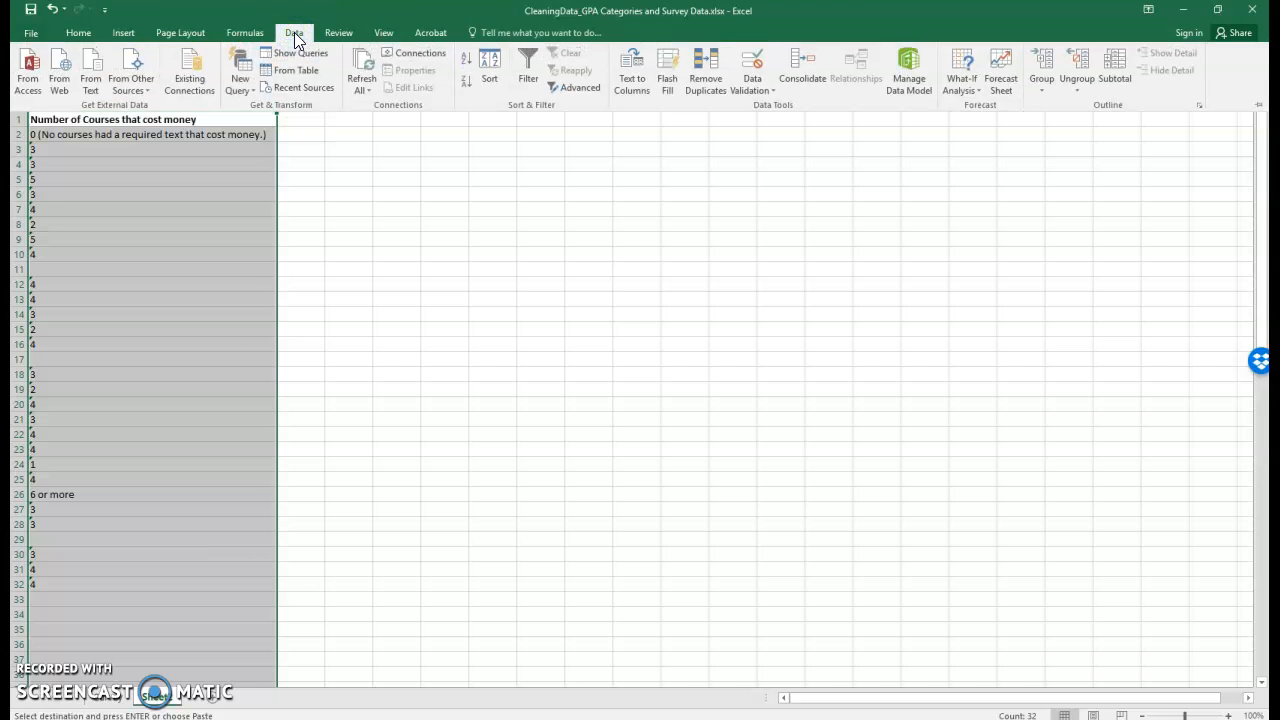
left_click(705, 62)
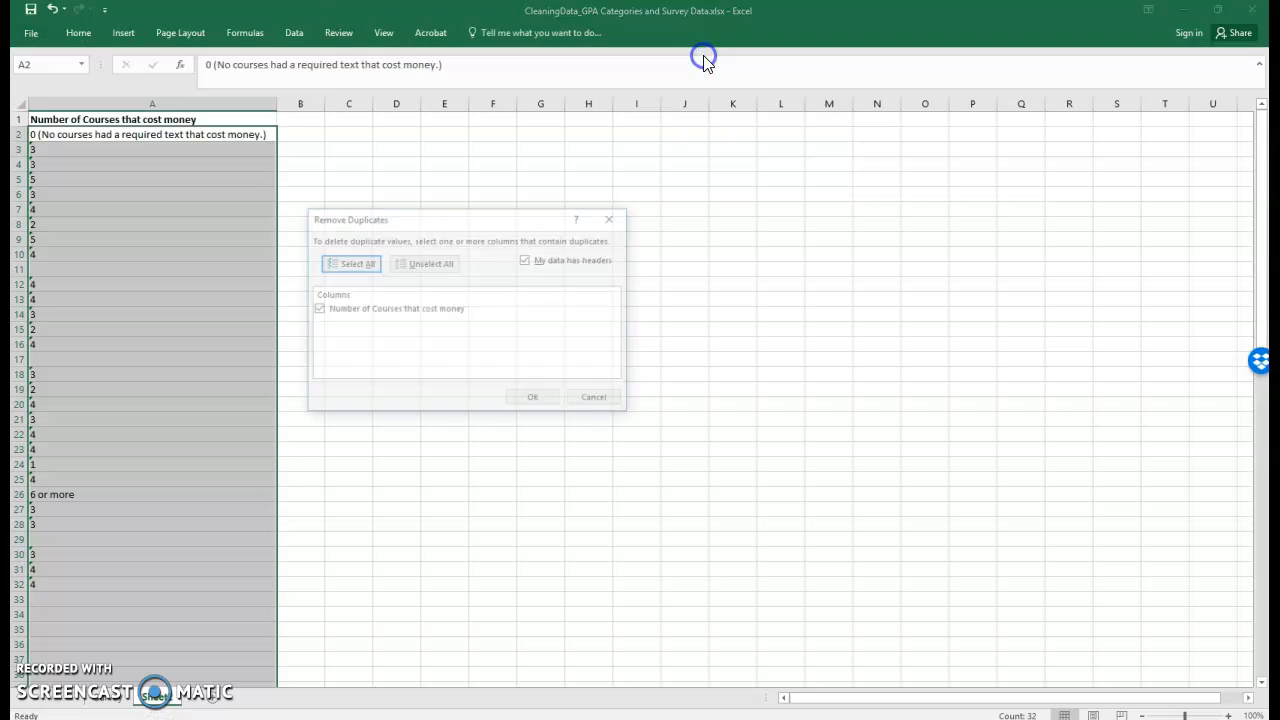
left_click(532, 400)
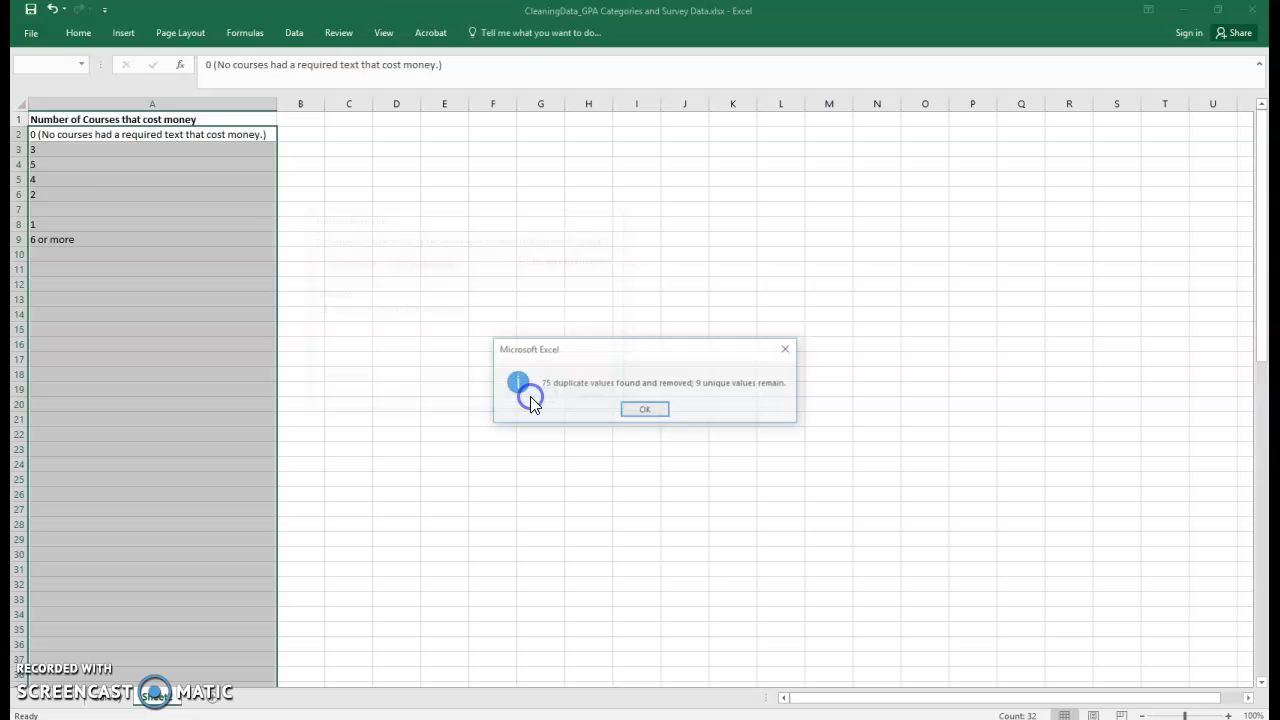
left_click(642, 408)
left_click(237, 328)
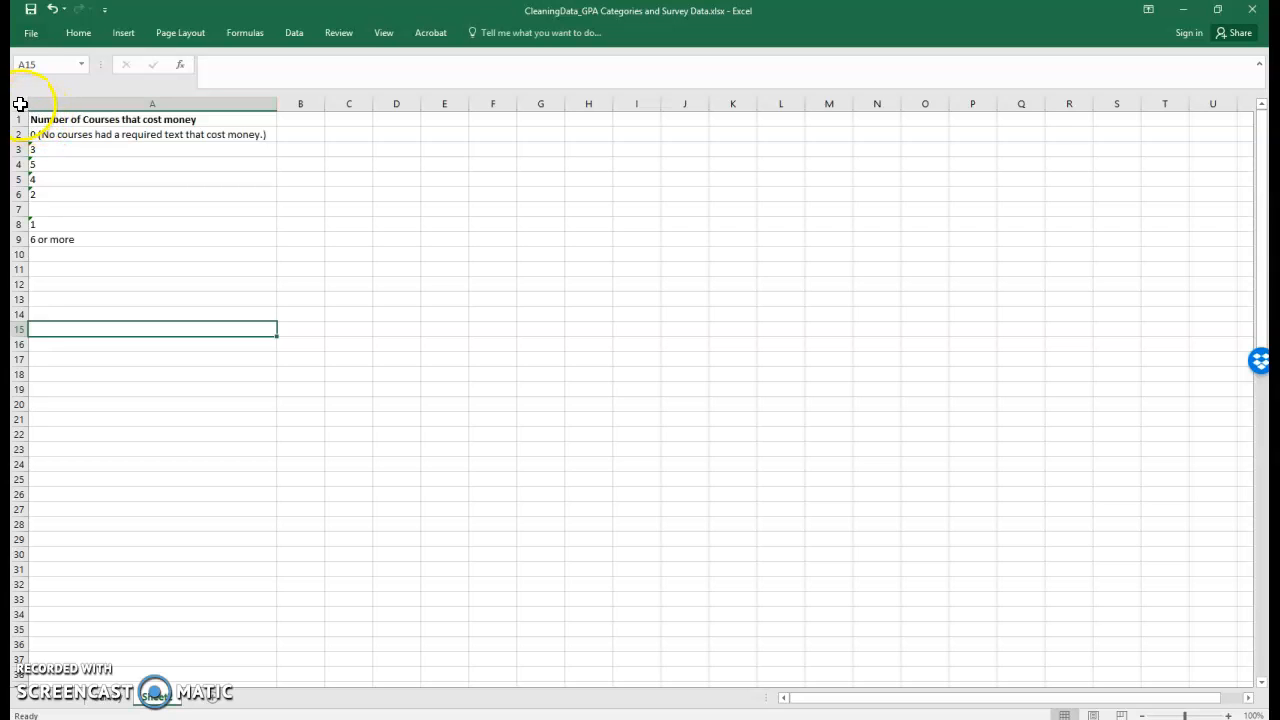
Sort the whole sheet A to Z by Number of Courses that cost money, sorting anything that looks like a number as a number.
left_click(37, 101)
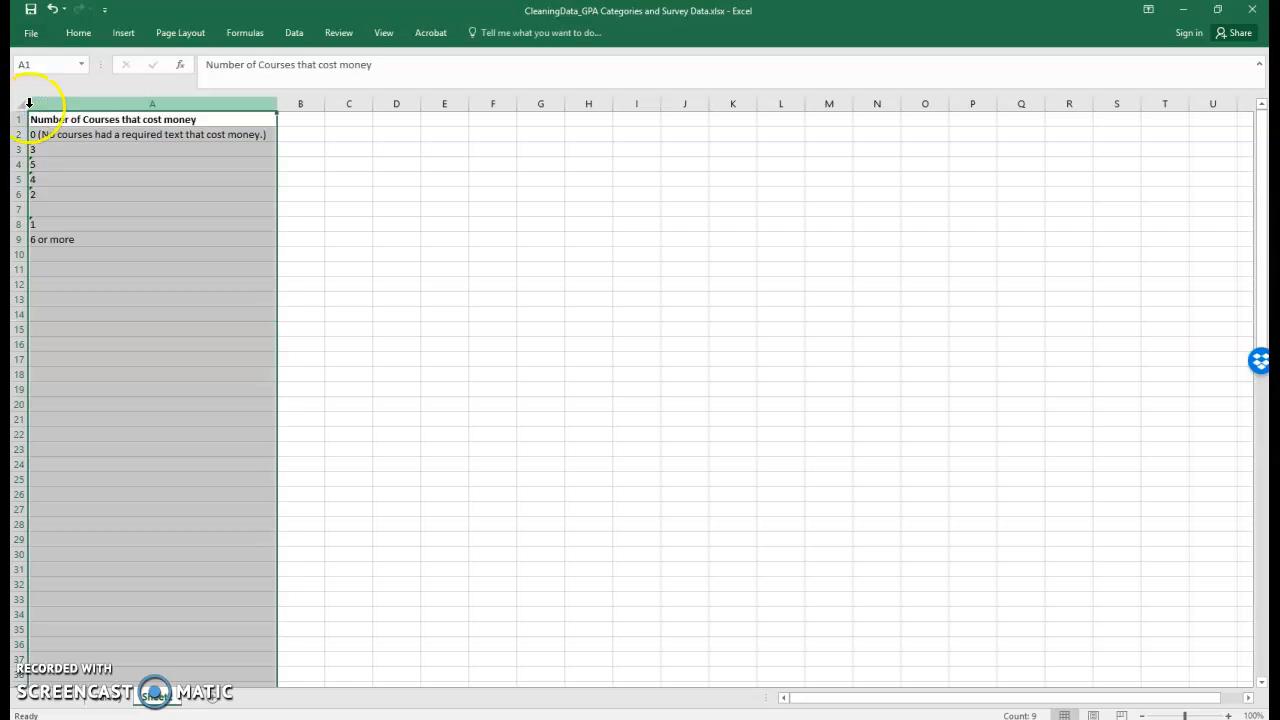
left_click(21, 107)
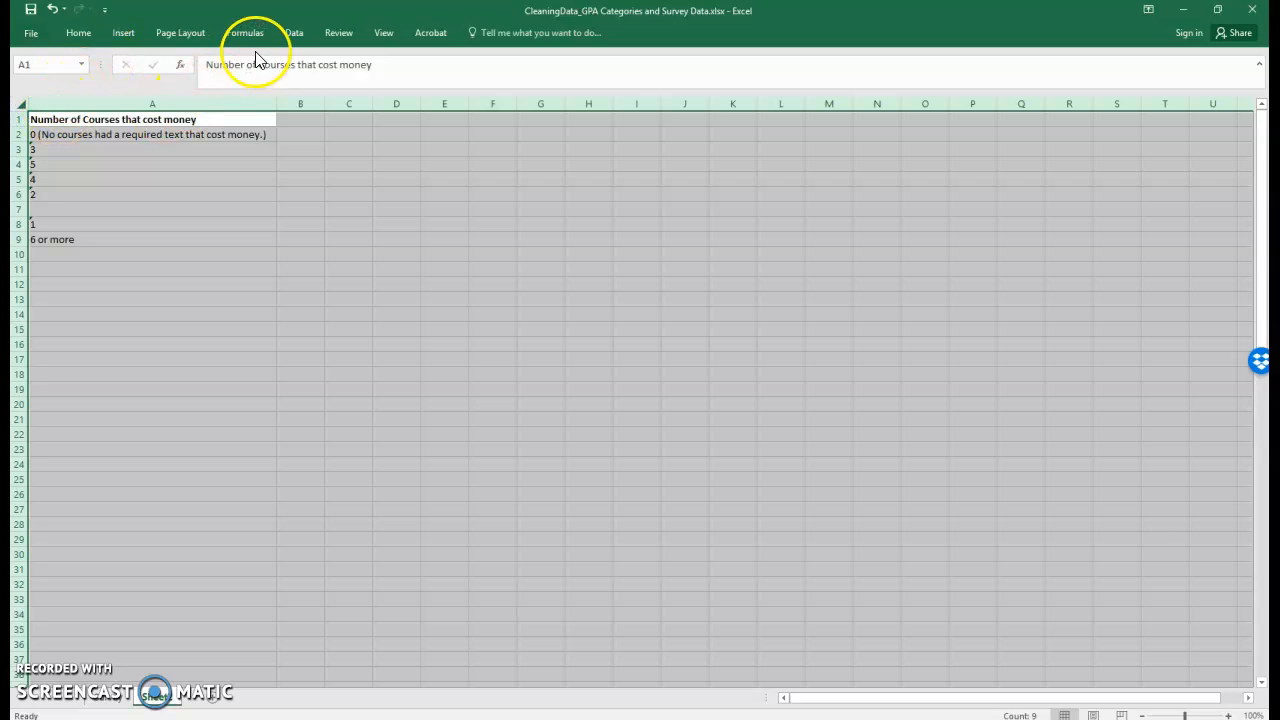
left_click(293, 36)
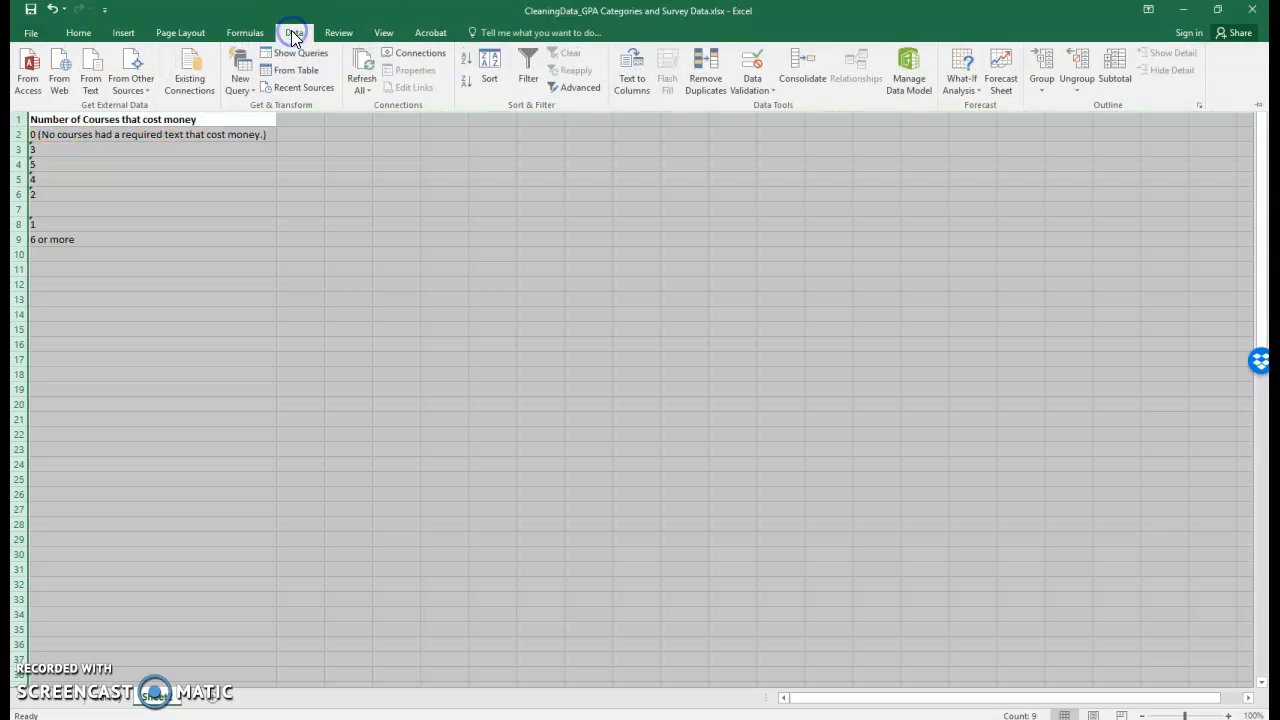
left_click(488, 62)
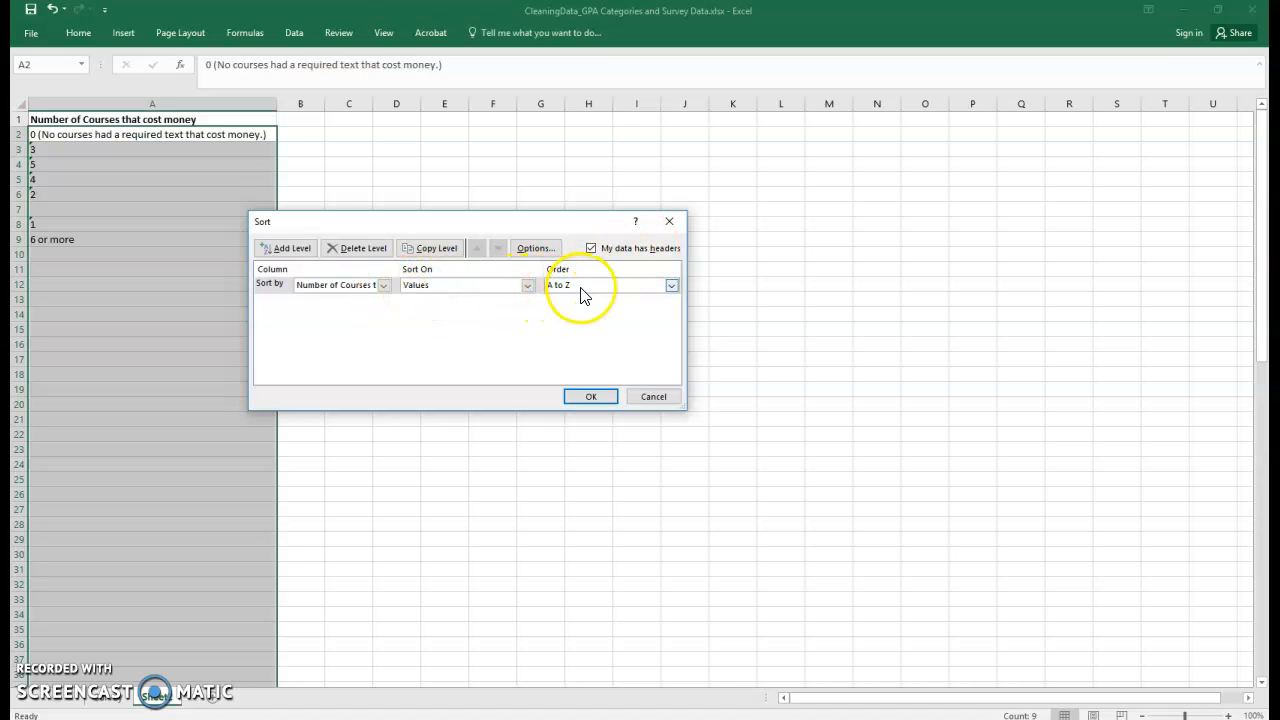
left_click(586, 395)
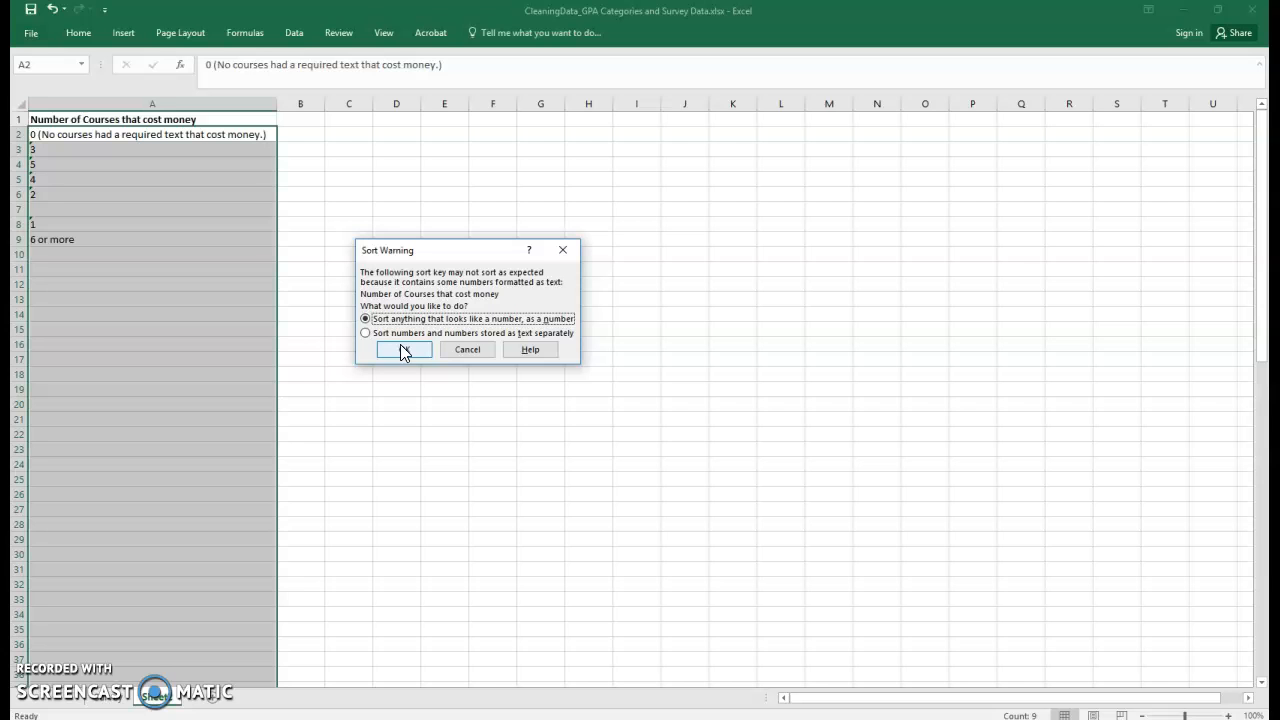
left_click(399, 349)
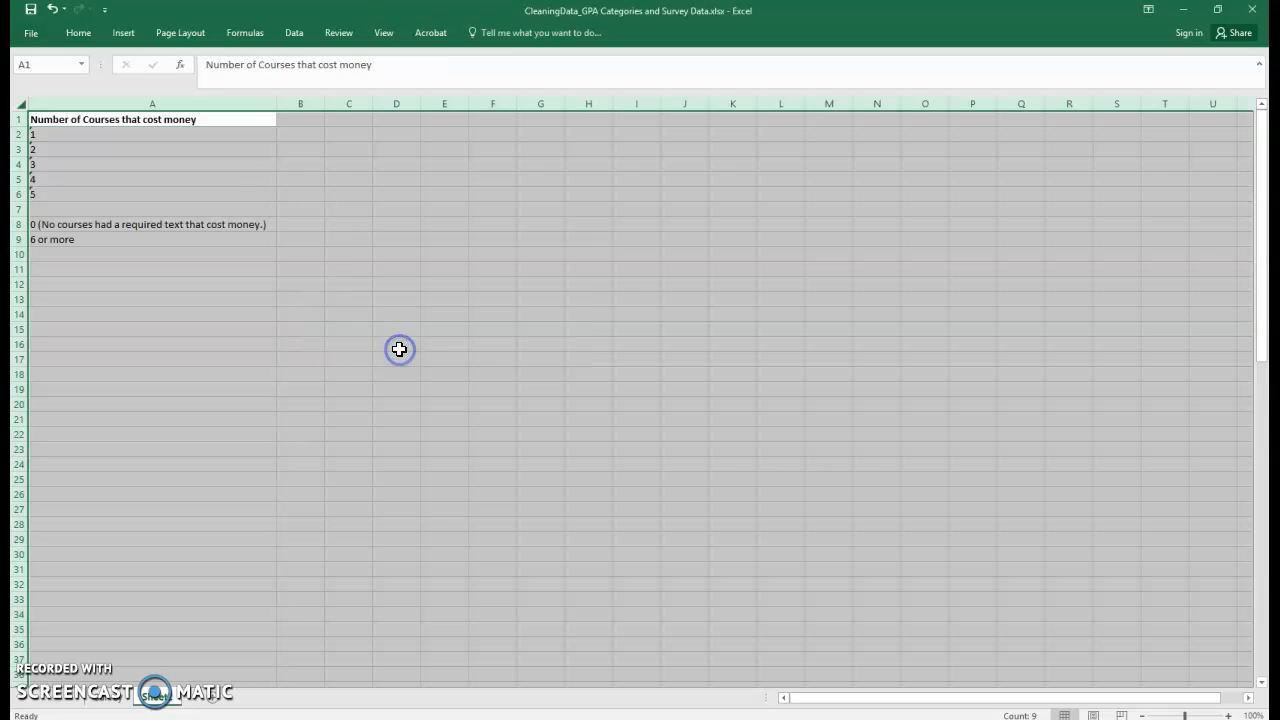
Move the "0 (No courses had a required text that cost money.)" entry into a new row directly below the header.
left_click(168, 219)
left_click(40, 224)
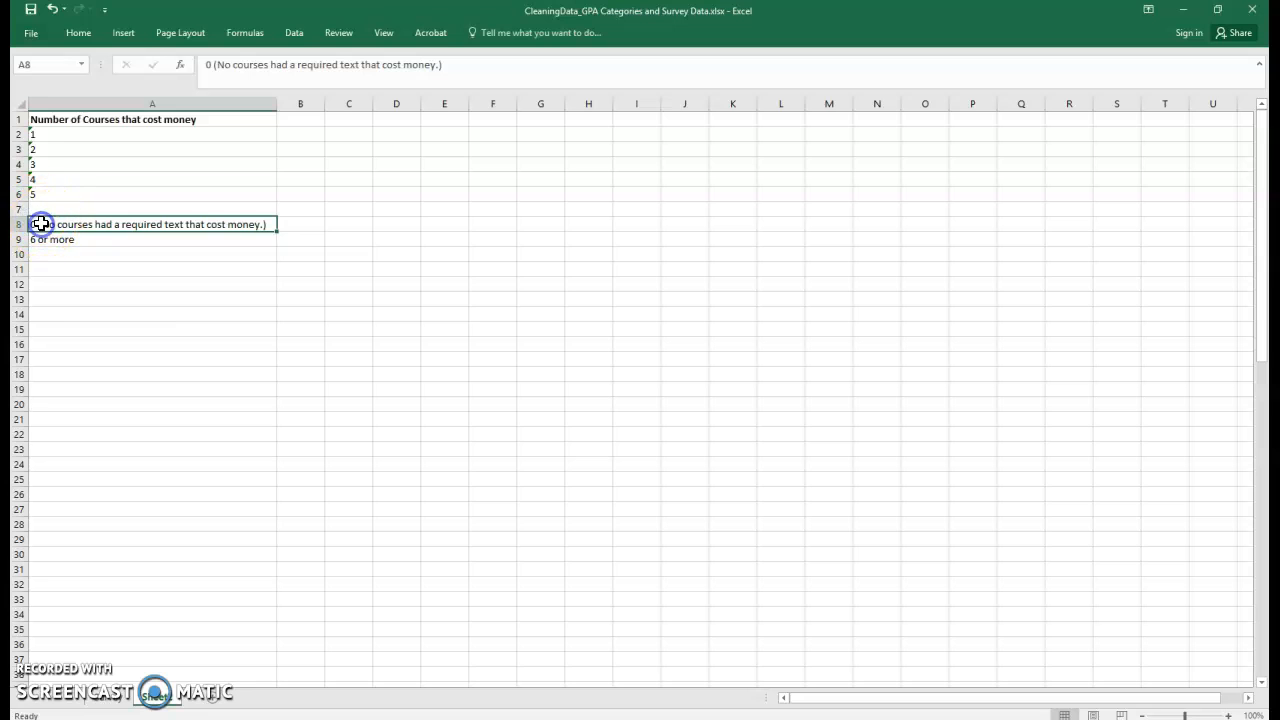
right_click(18, 136)
left_click(45, 237)
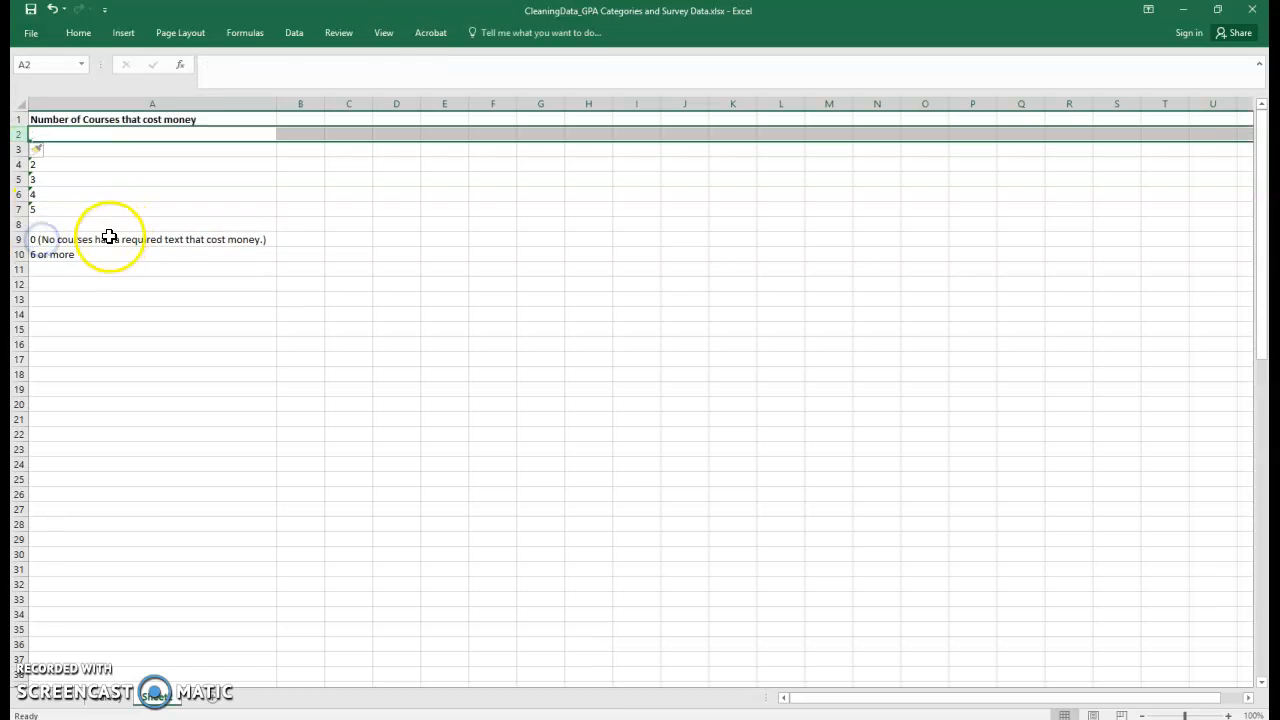
left_click(110, 240)
right_click(18, 237)
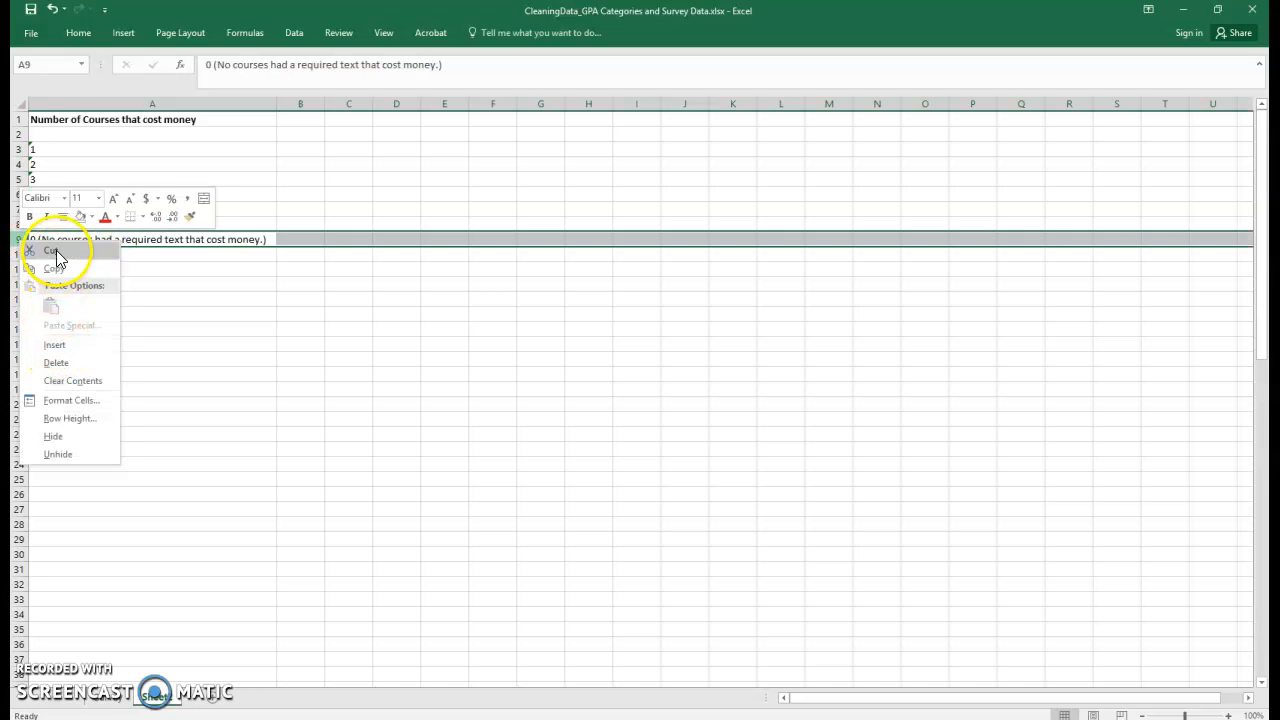
left_click(50, 251)
left_click(36, 133)
right_click(36, 133)
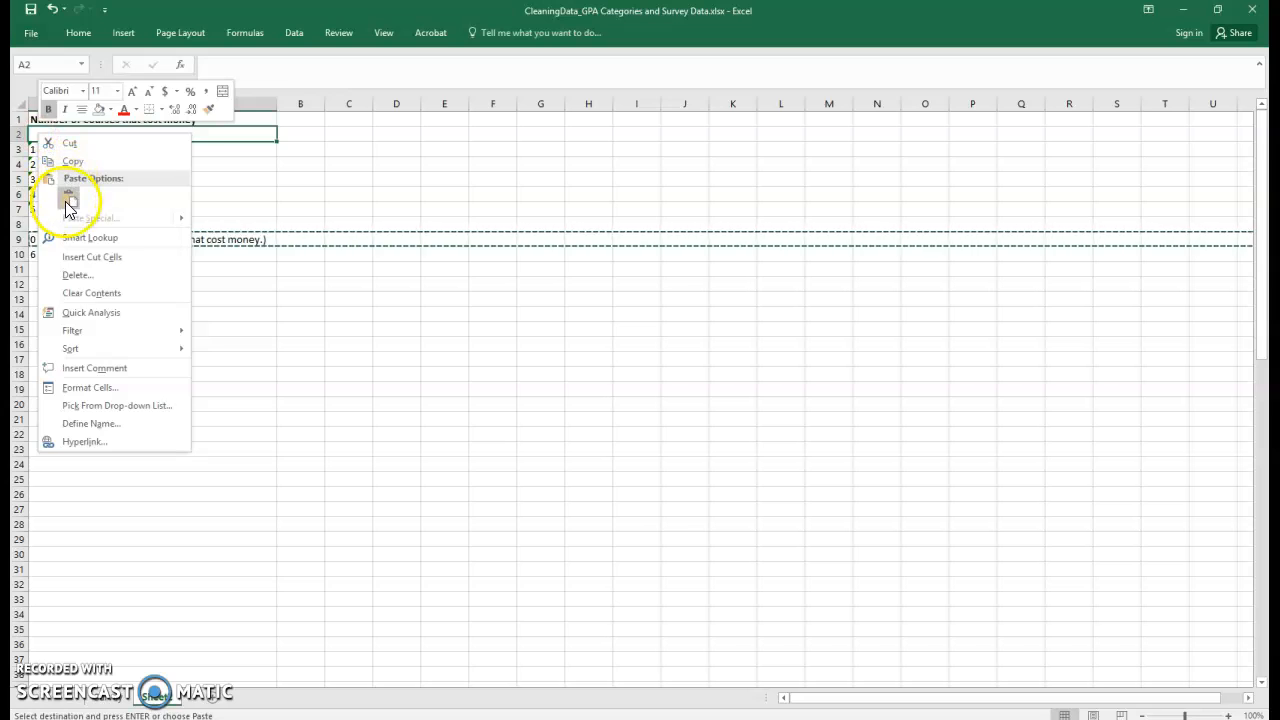
left_click(66, 198)
left_click(57, 192)
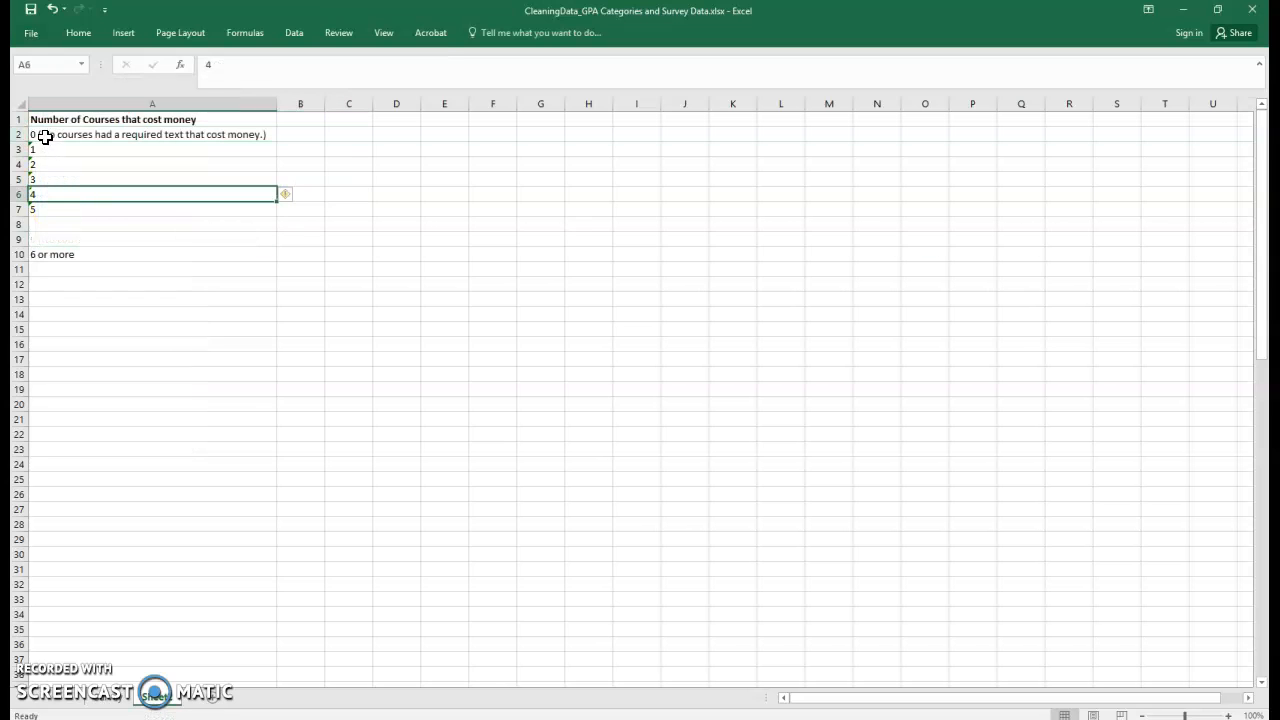
Delete the empty rows left between the listed values.
mouse_move(23, 218)
left_mouse_down()
mouse_move(20, 240)
mouse_move(25, 210)
mouse_move(18, 236)
mouse_move(20, 223)
left_mouse_up()
left_click(40, 222)
left_click(20, 240)
right_click(20, 240)
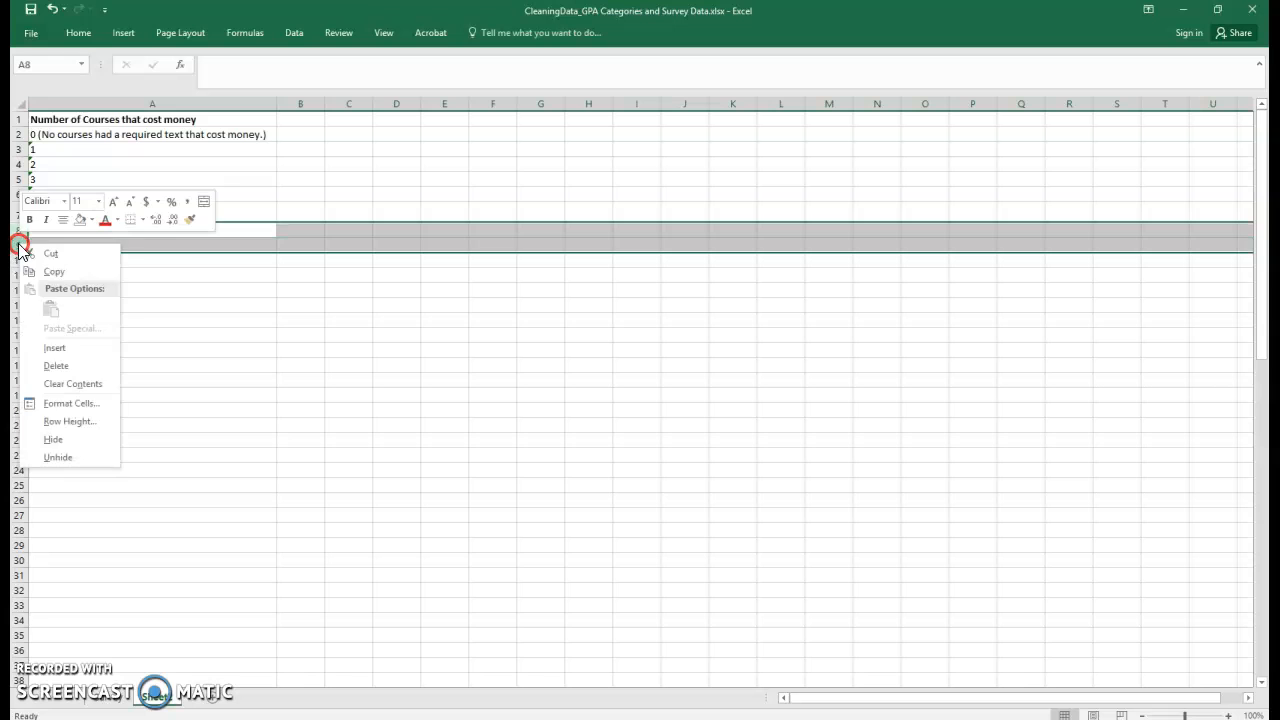
left_click(55, 365)
left_click(129, 286)
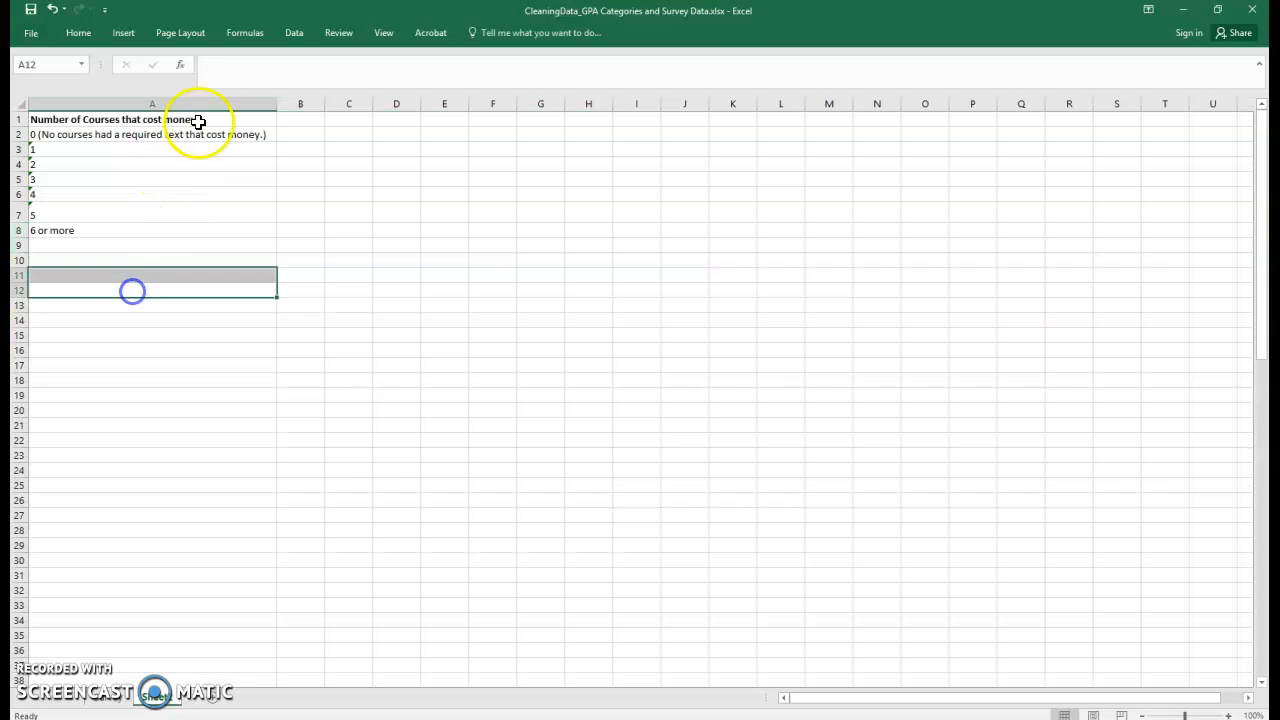
Add the header NumCourses_CAT in the next column and widen that column to fit it.
left_click(315, 119)
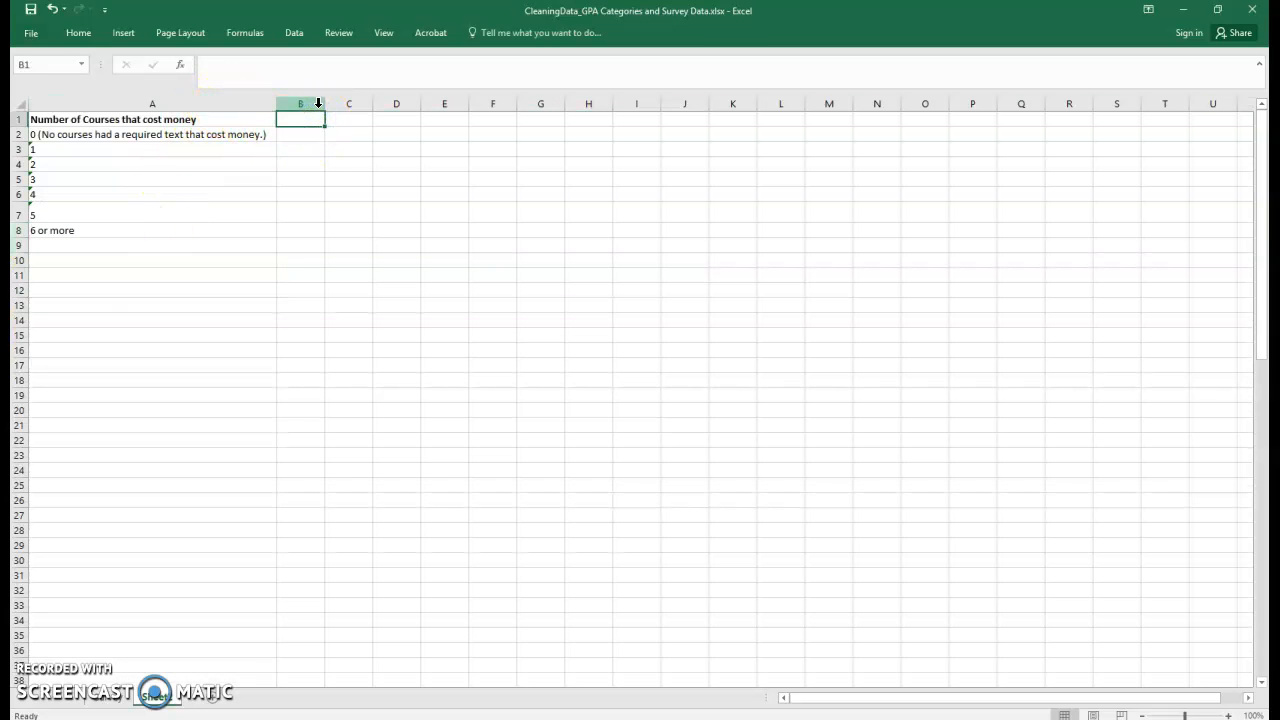
type("C")
type("Numnb")
type("ourses_CAT")
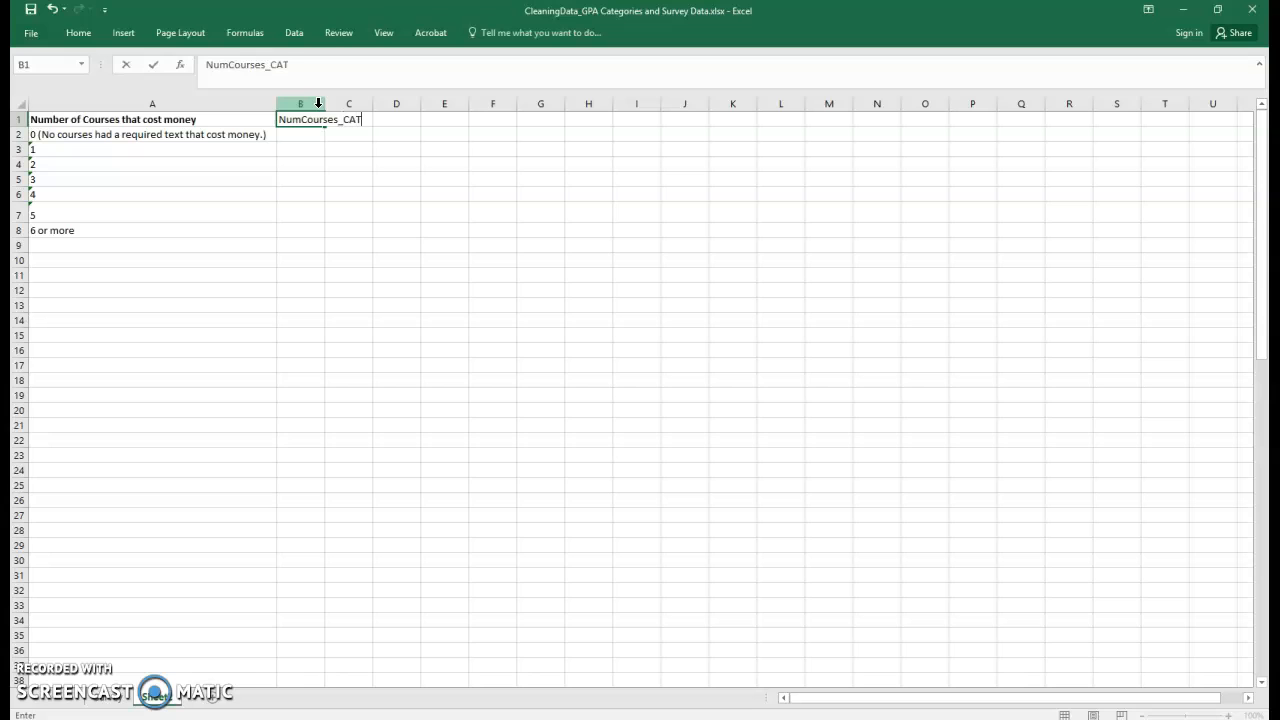
key("Return")
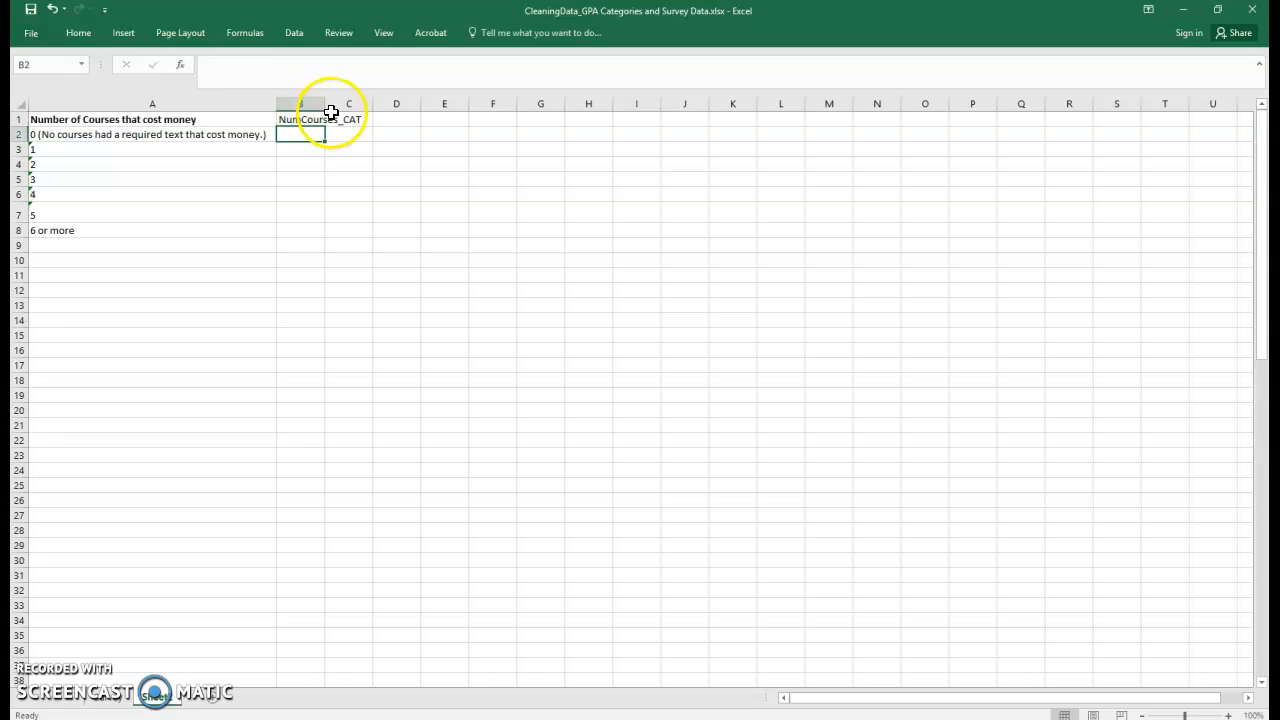
left_click_drag(323, 106, 368, 121)
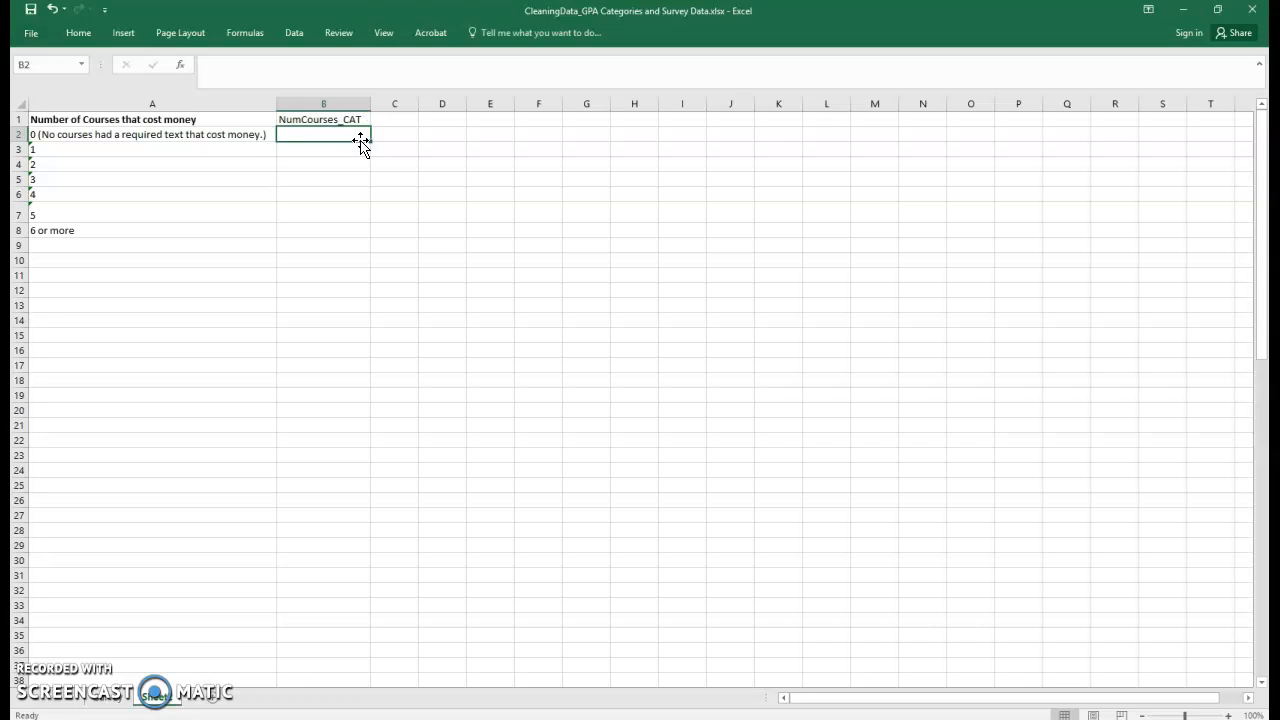
Enter the category 0-1 beside the 0 and 1 values and 2-3 beside the 2 and 3 values.
type("0")
key("Return")
type("0-1")
key("Return")
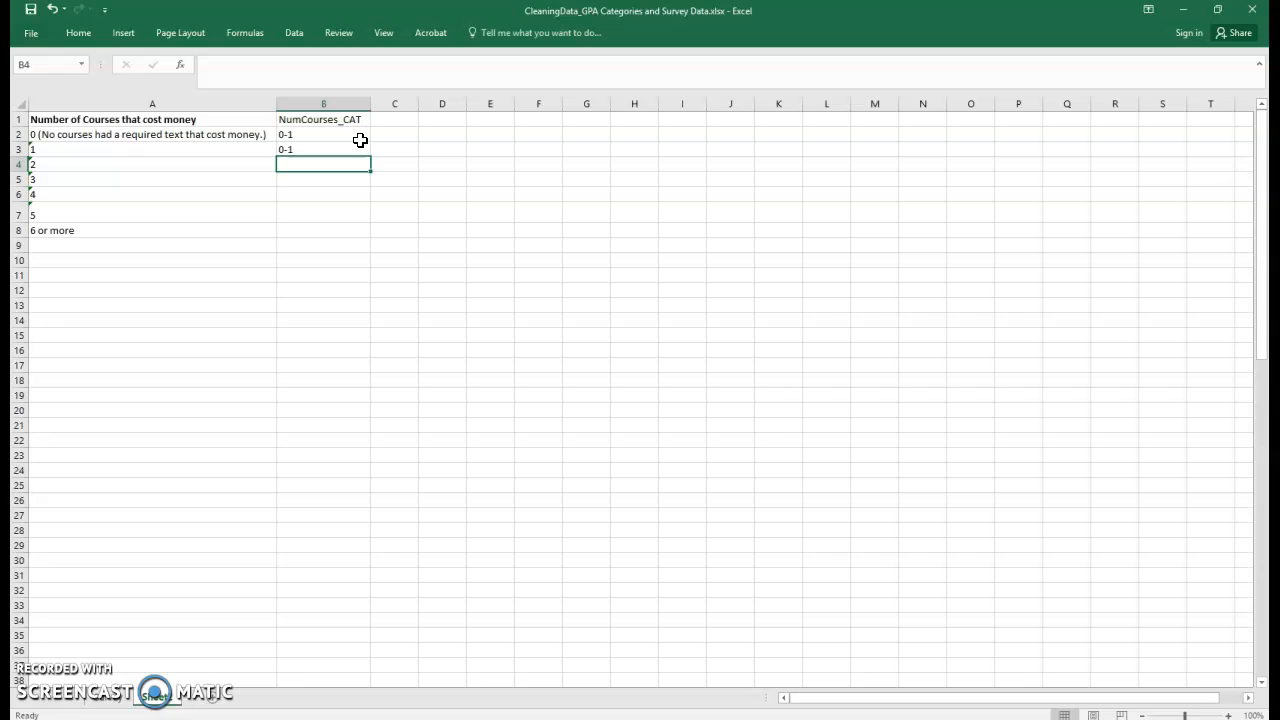
type("2-3")
key("Return")
key("Up")
key("Down")
type("2-3")
key("Return")
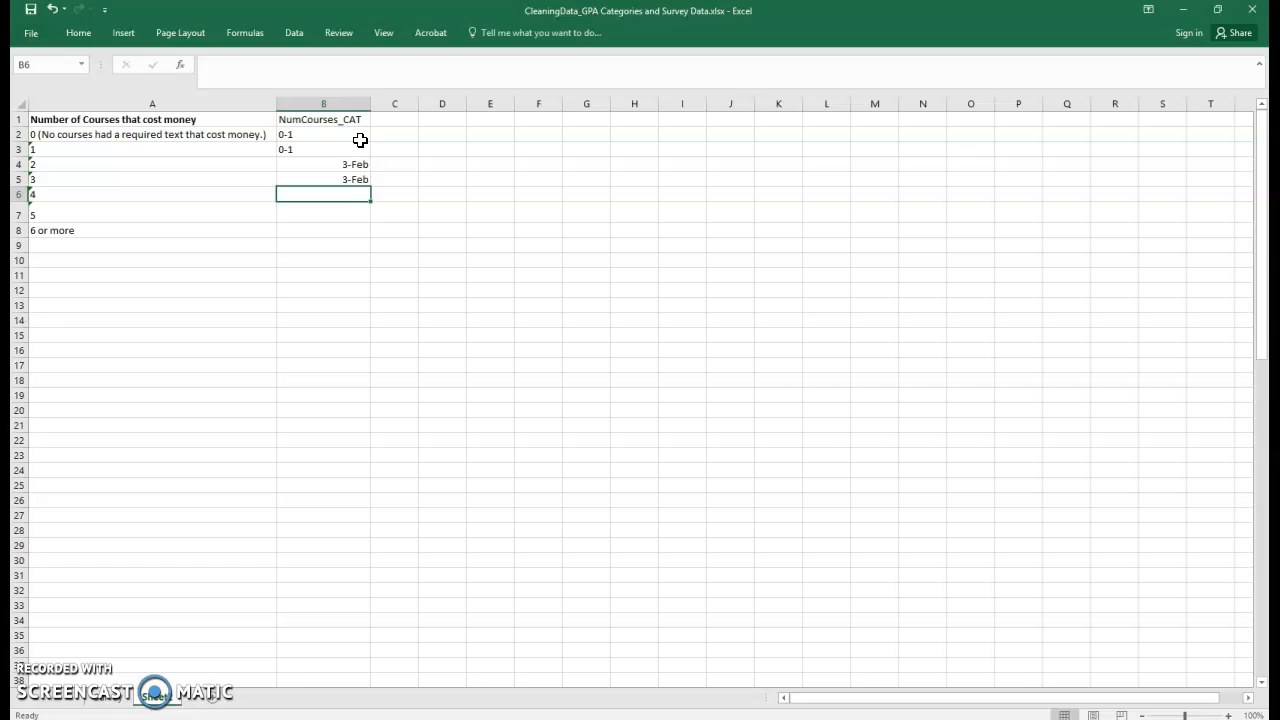
Enter the category 4-5 beside the 4 and 5 values and 6+ beside 6 or more.
type("4-5")
key("Return")
type("4-5")
key("Return")
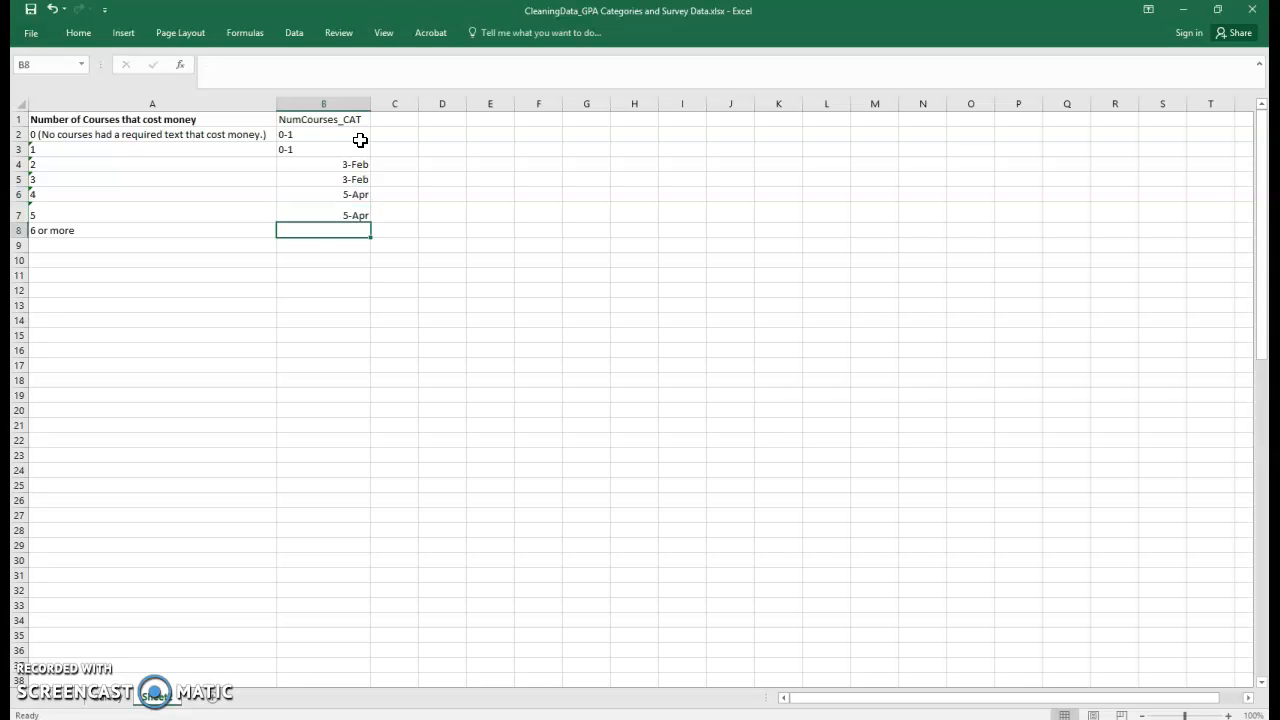
type("6+")
key("Return")
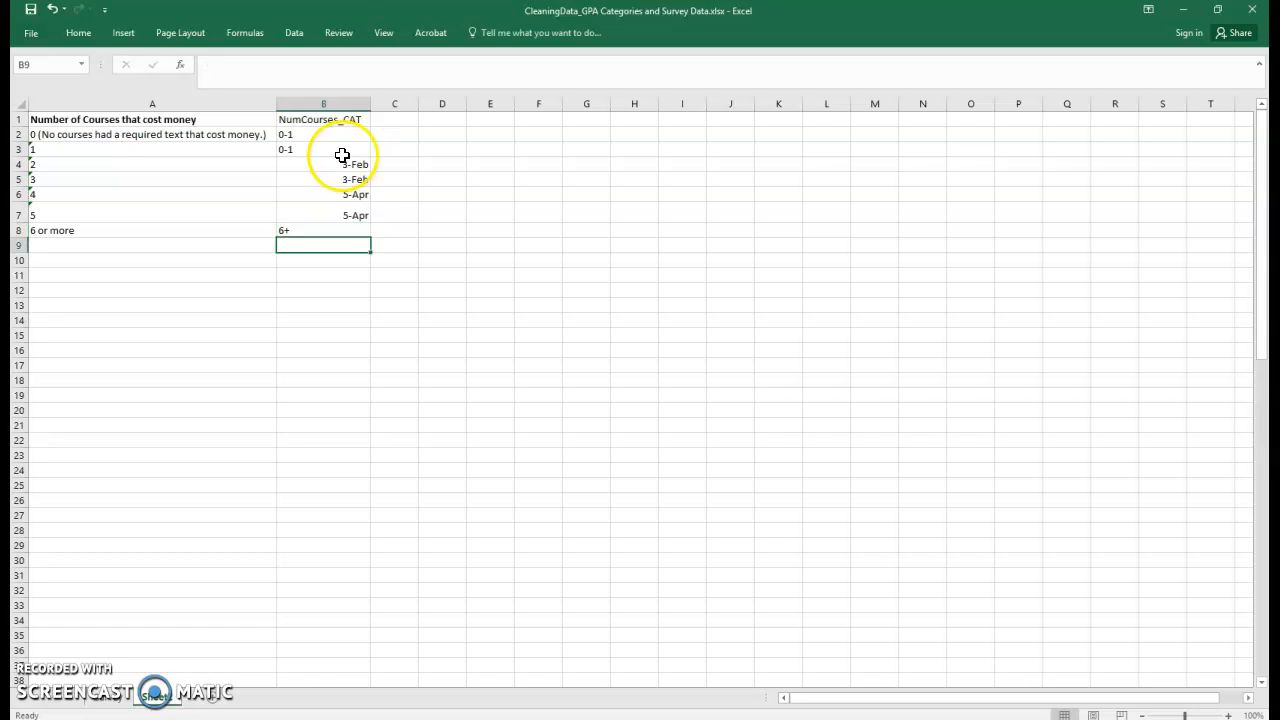
Format the whole NumCourses_CAT column as Text.
left_click_drag(335, 211, 334, 209)
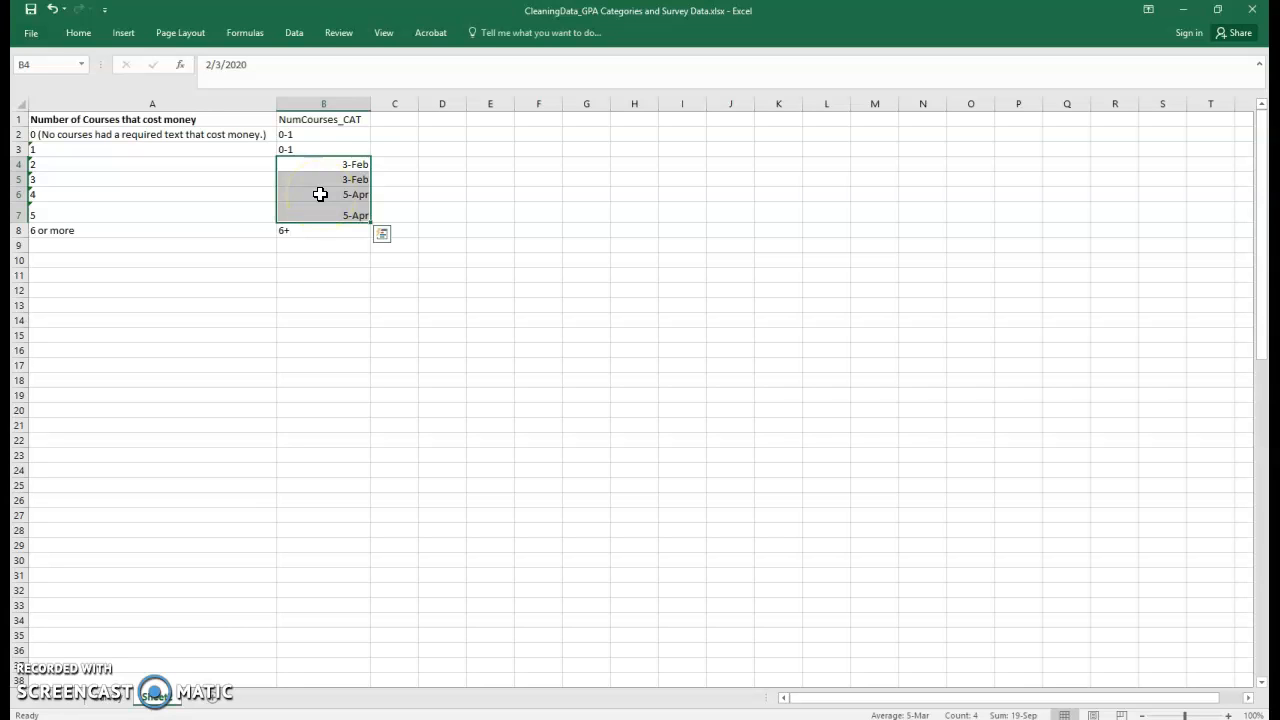
right_click(312, 103)
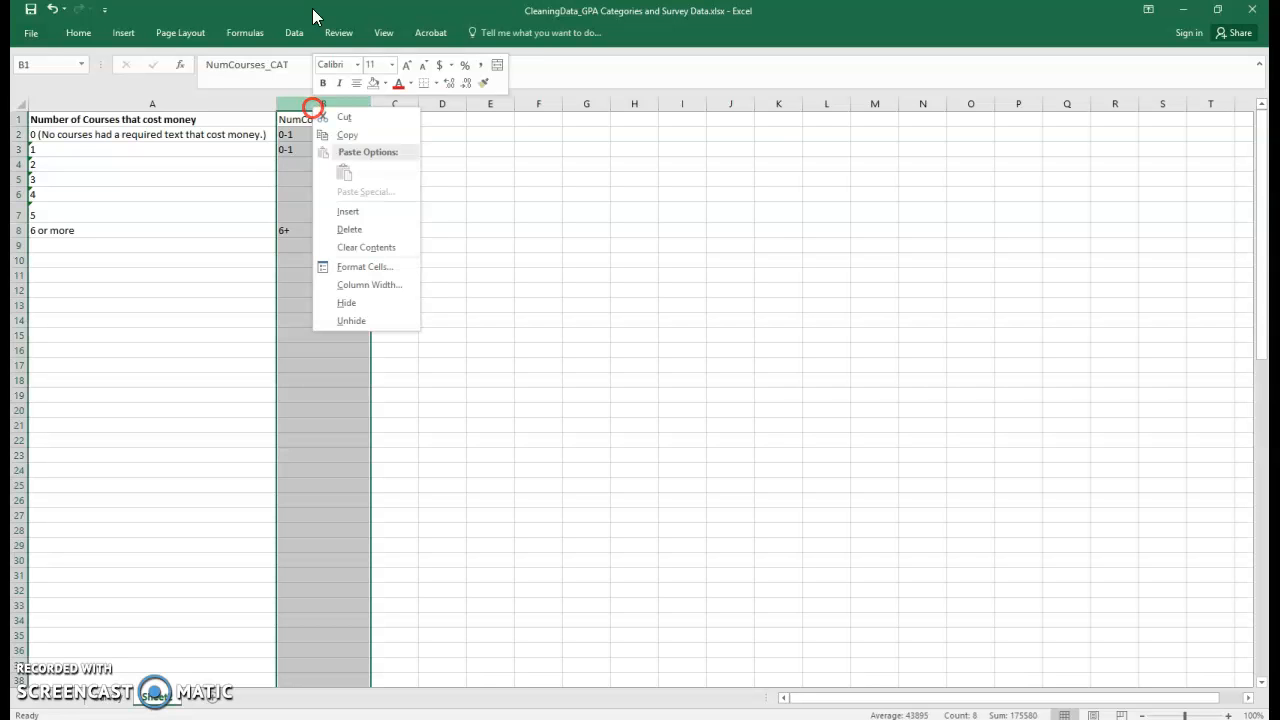
left_click(356, 268)
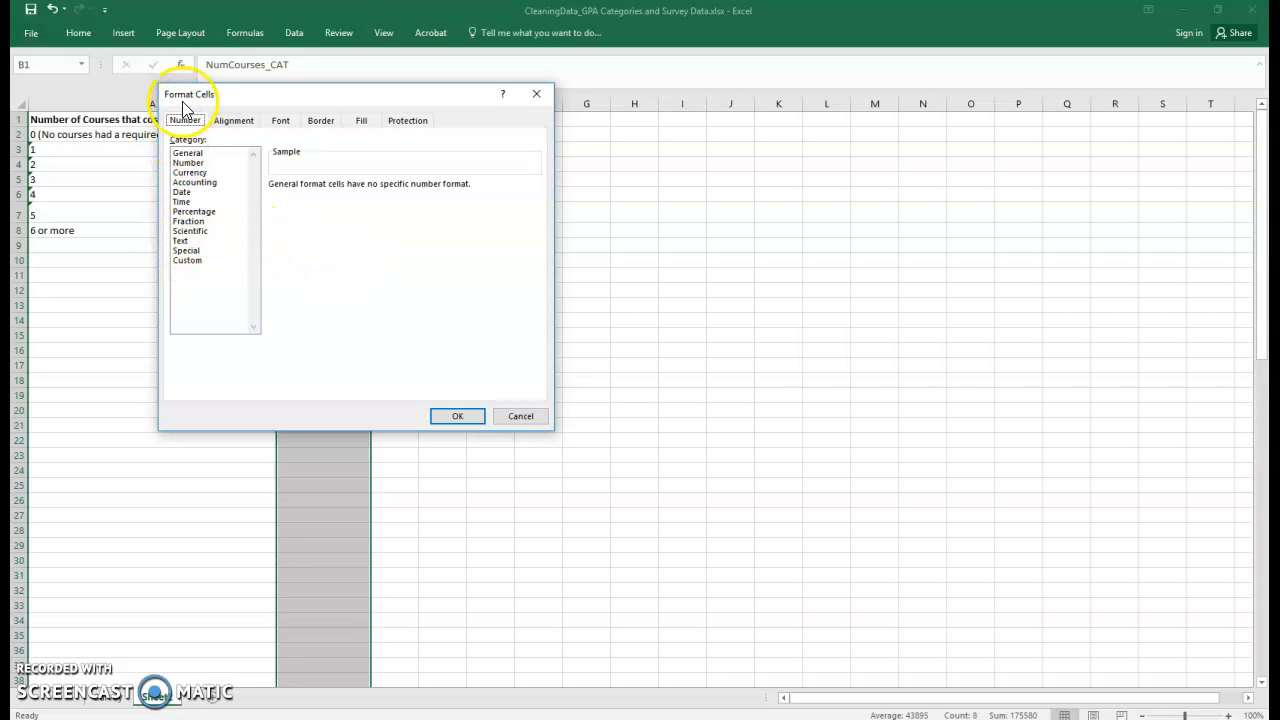
left_click(178, 242)
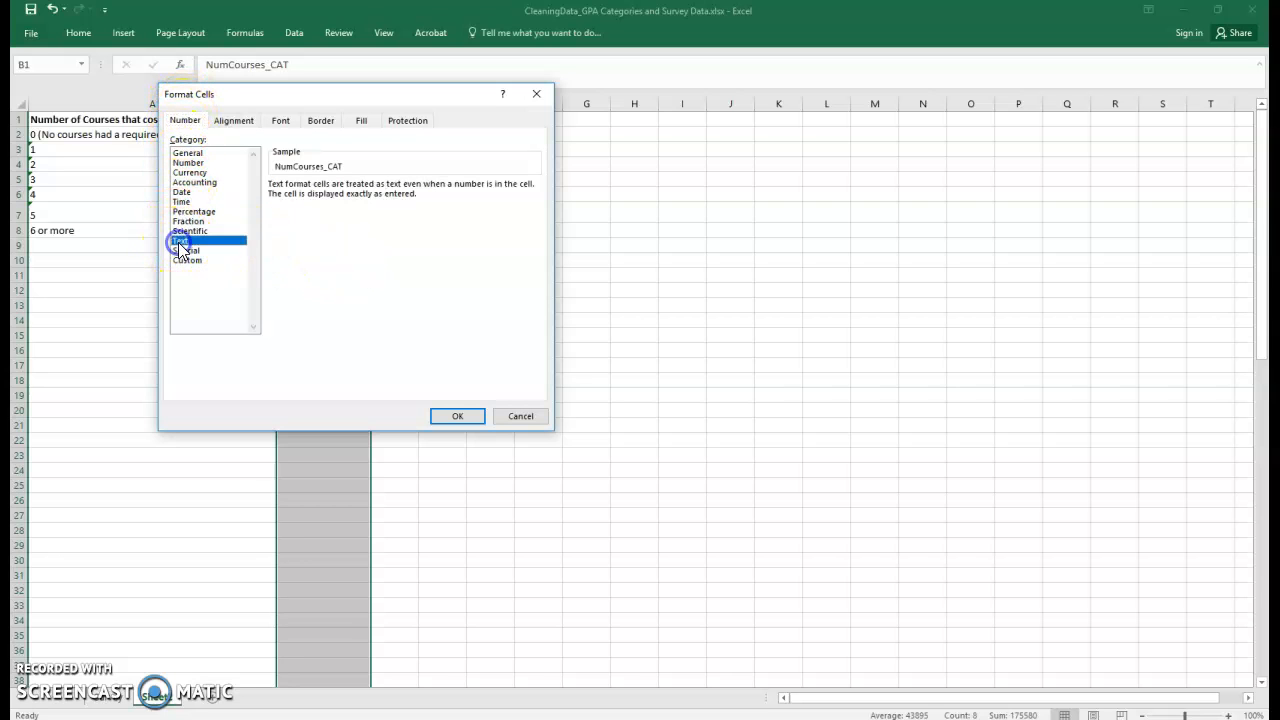
left_click(457, 416)
Re-enter the category 2-3 beside the 2 and 3 values.
left_click(326, 340)
left_click(302, 163)
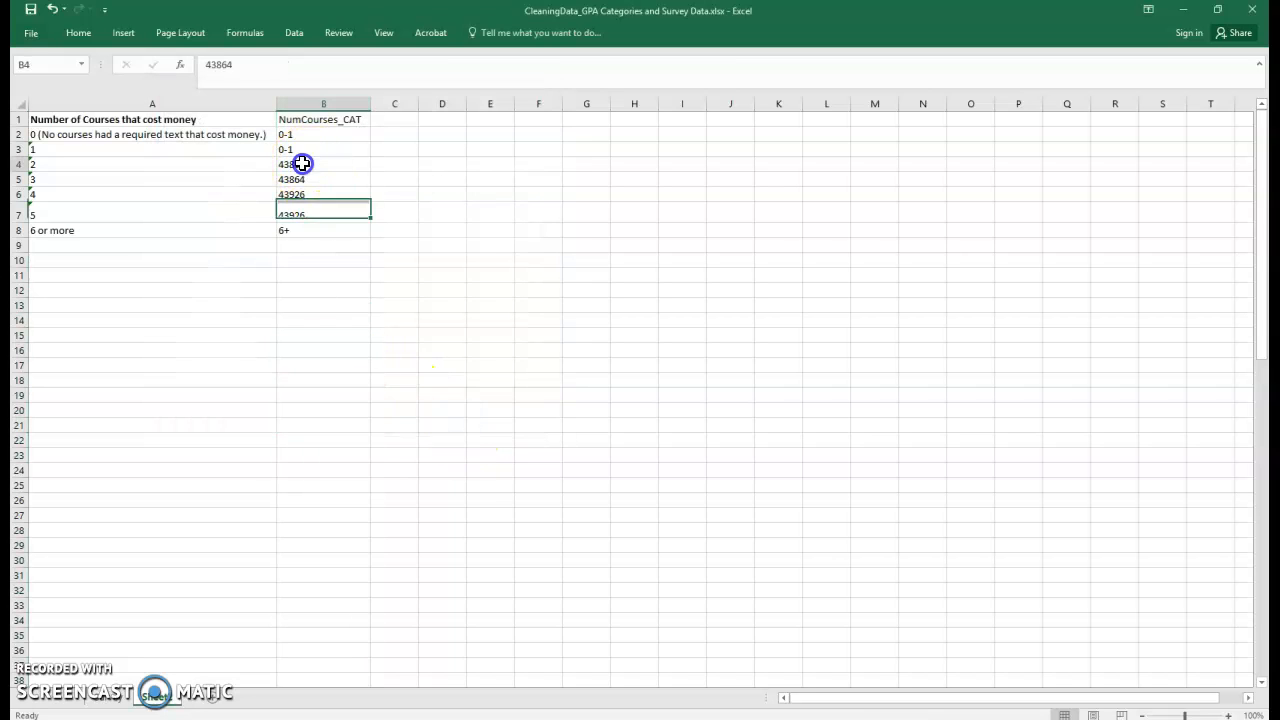
type("2-3")
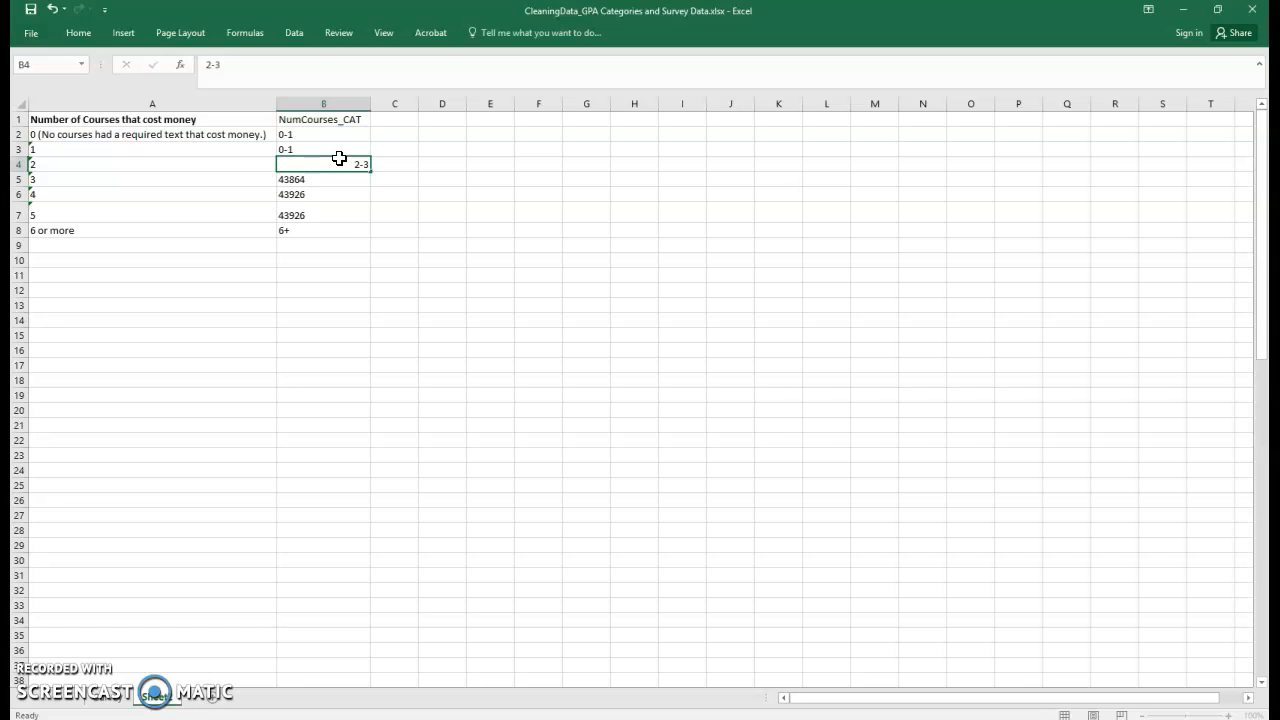
key("Return")
type("2-3")
key("Return")
Re-enter the category 4-5 beside the 4 and 5 values.
type("45")
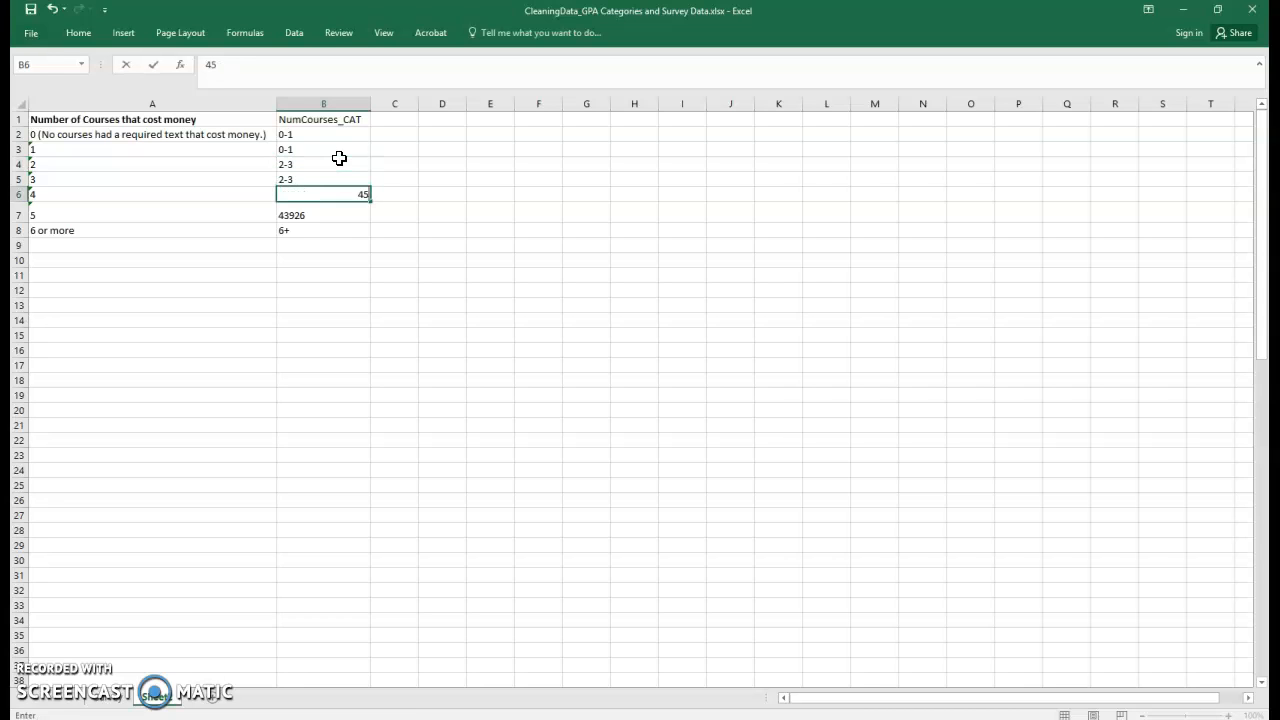
key("BackSpace")
type("-5")
key("Return")
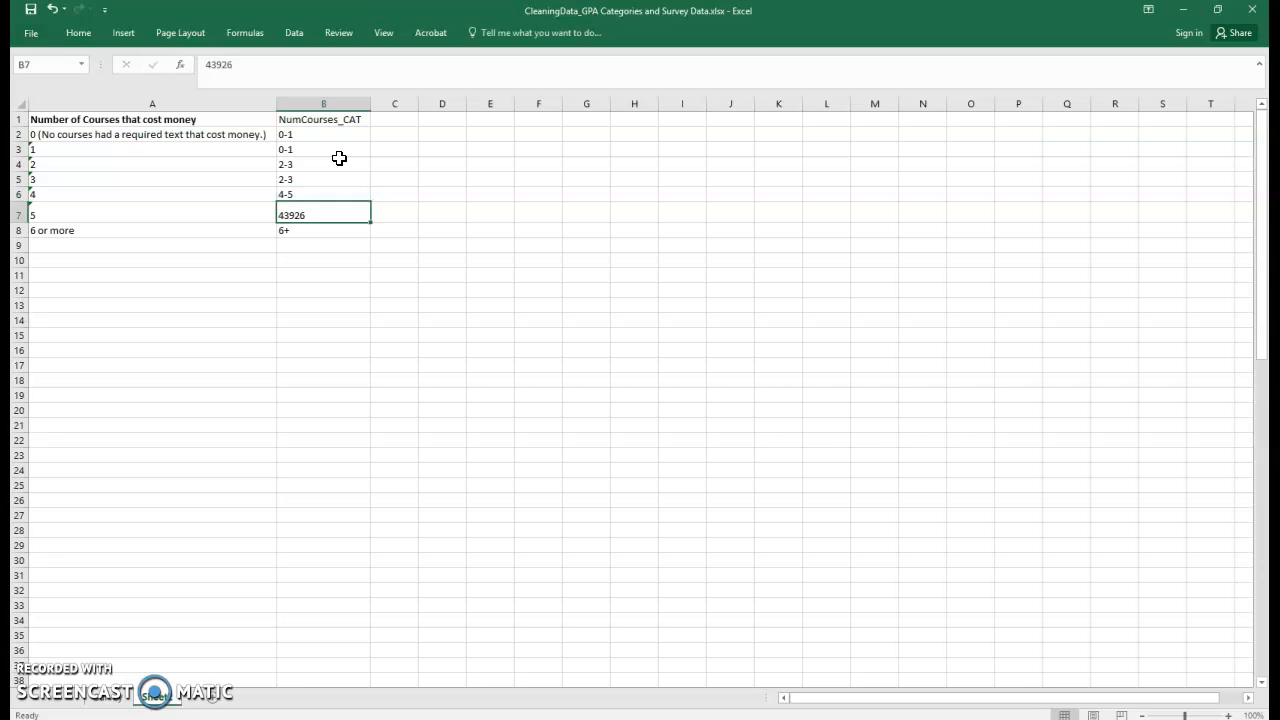
type("4-5")
key("Return")
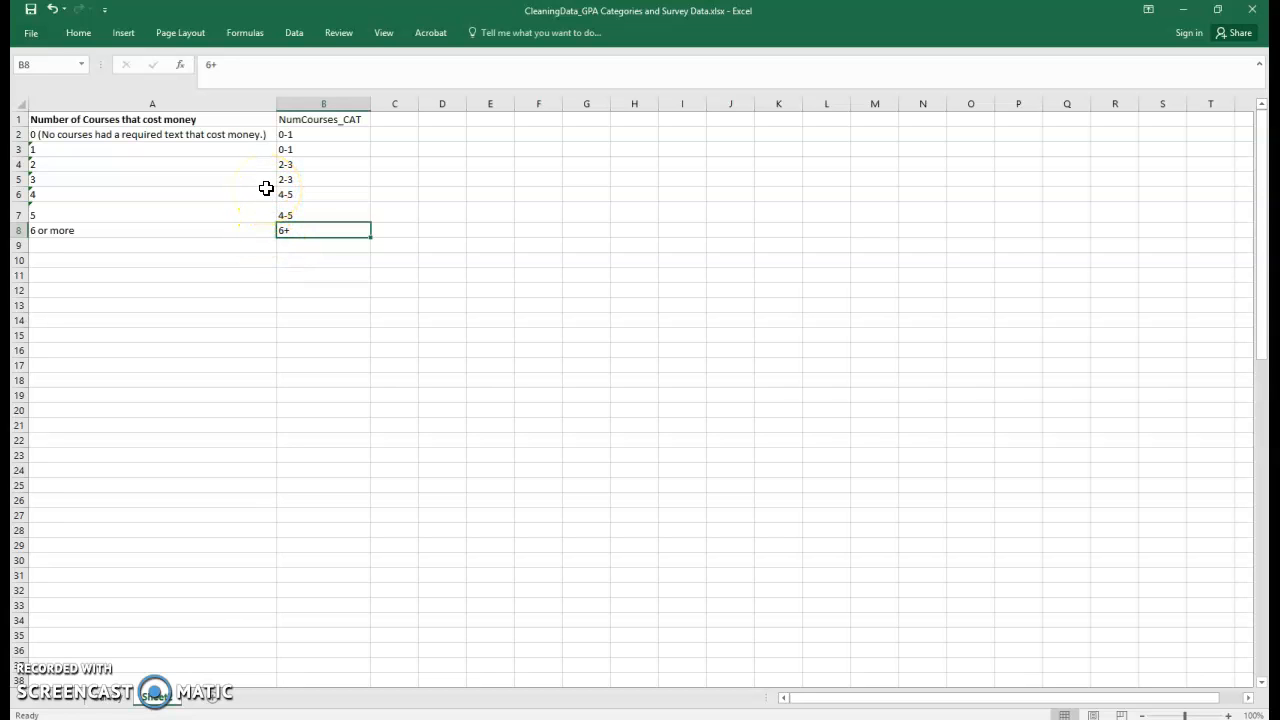
On the survey sheet, add the header NumCourse_CAT in column D and widen it.
left_click(108, 698)
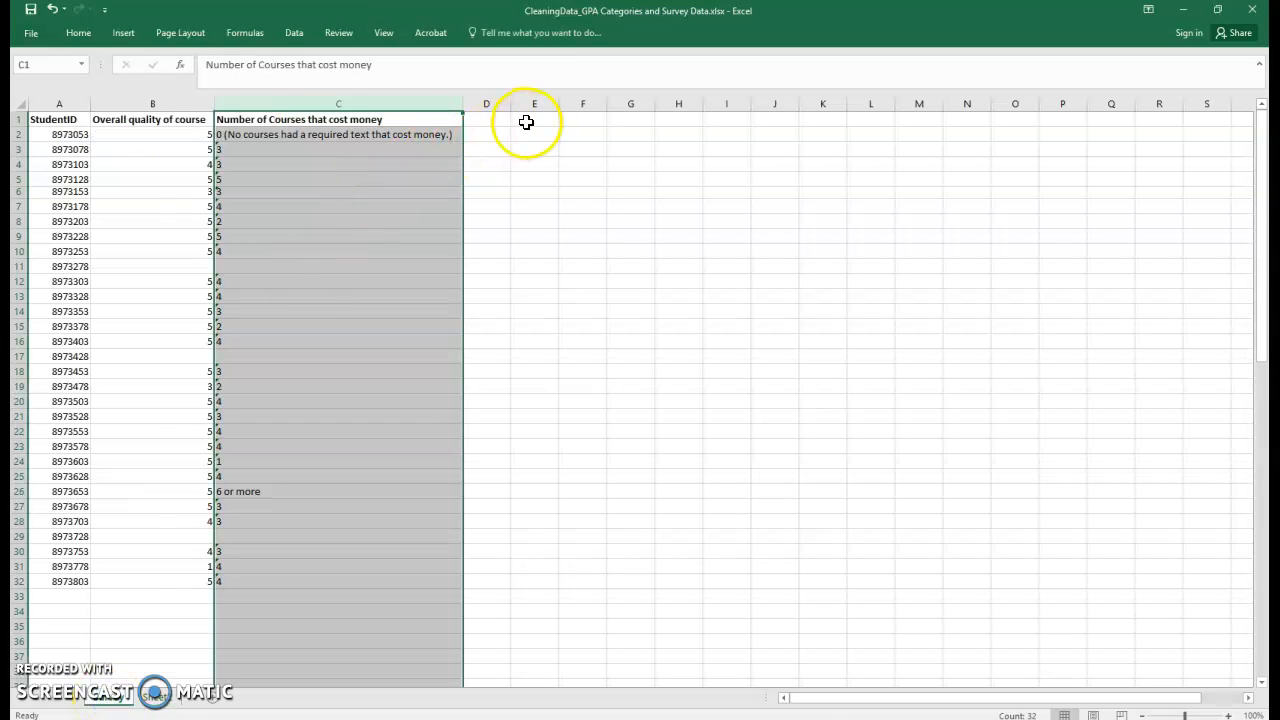
left_click(495, 123)
type("Numn")
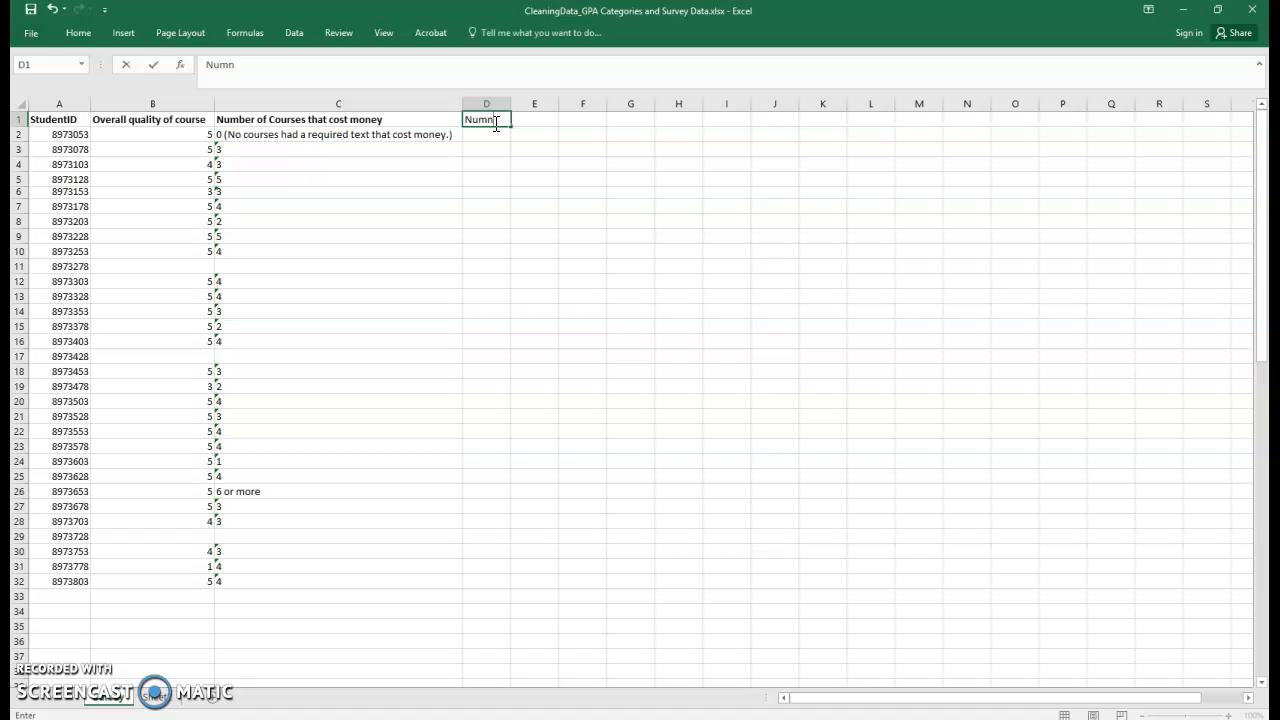
key("BackSpace")
type("Course_CAT")
key("Return")
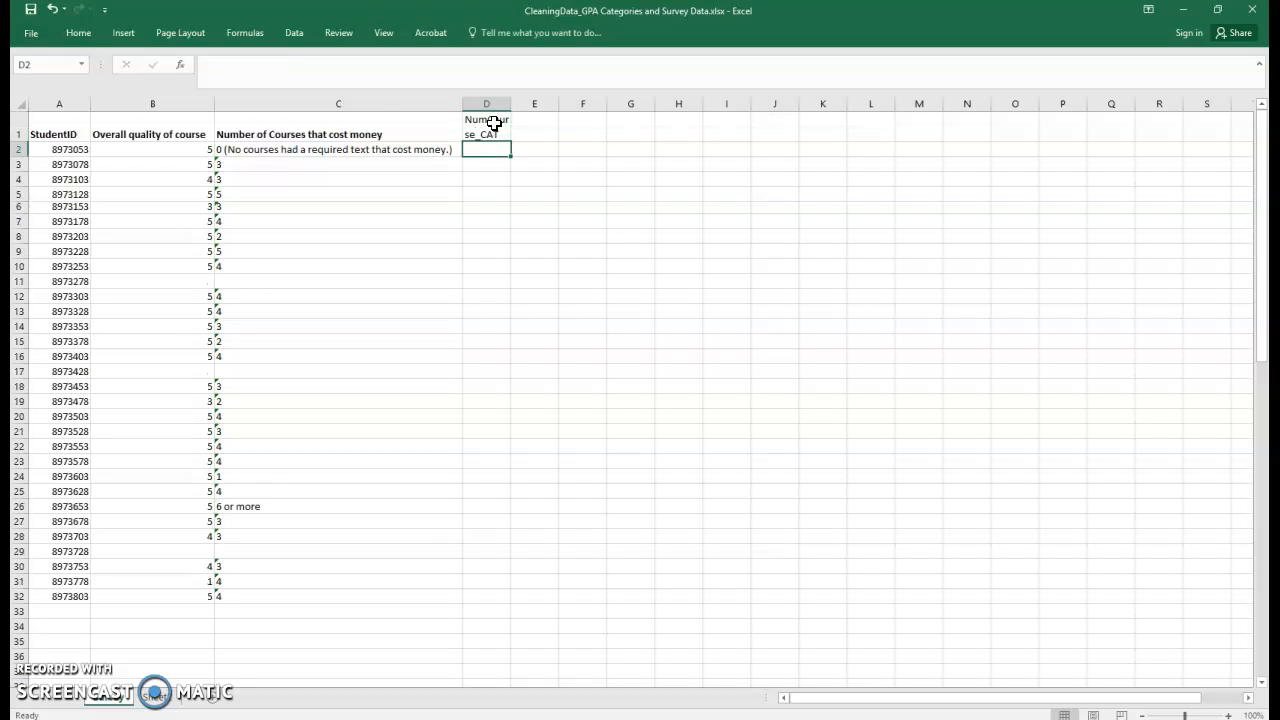
left_click_drag(510, 104, 543, 113)
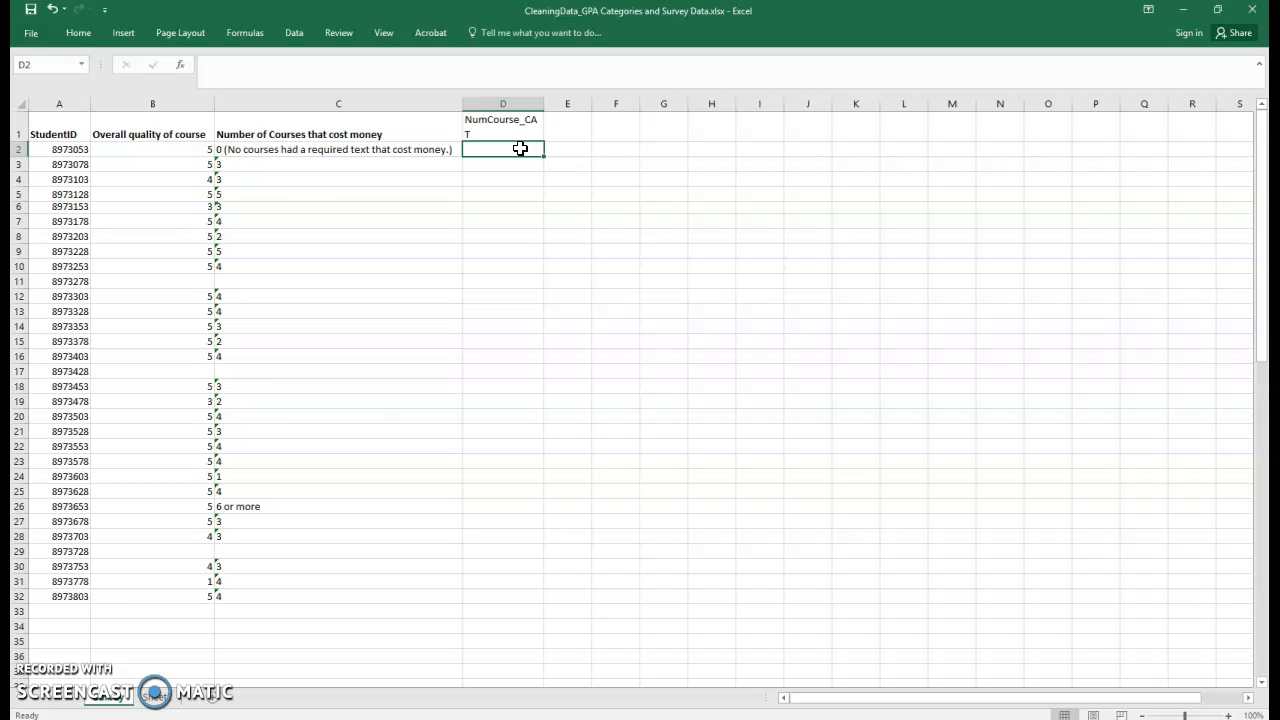
Start a VLOOKUP formula in D2 that uses C2 as the lookup value.
left_click(332, 149)
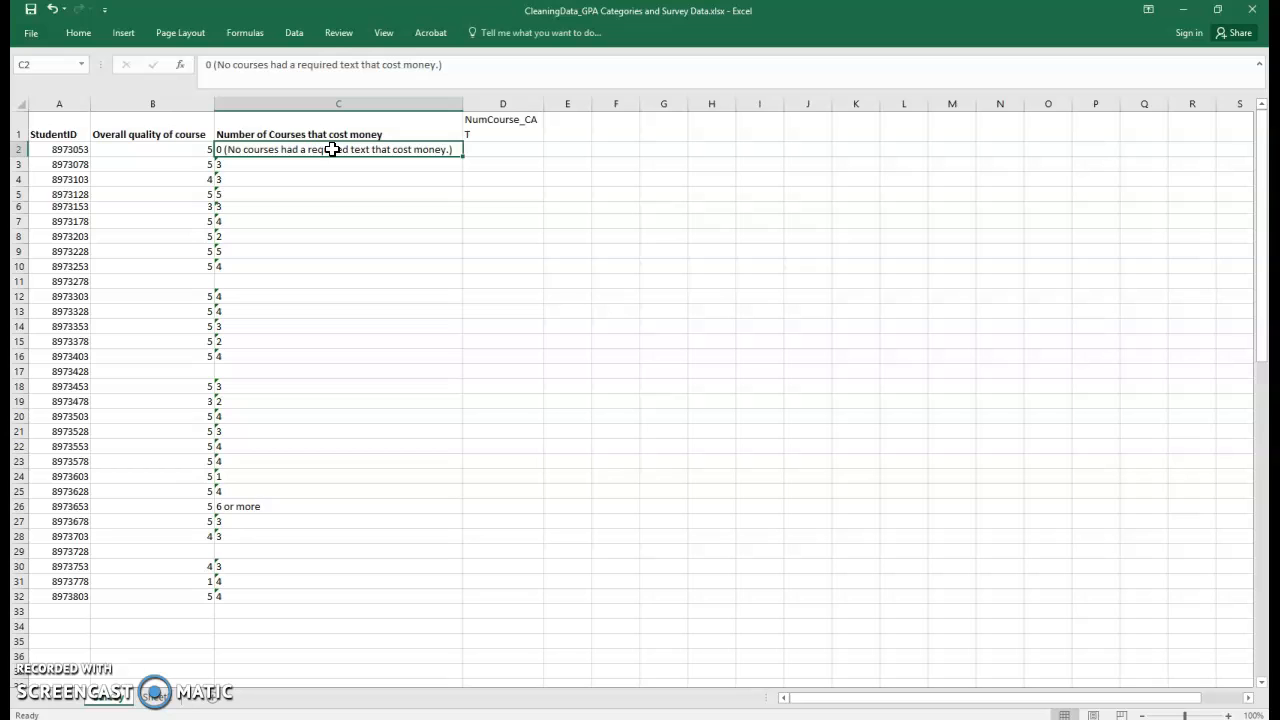
left_click(155, 697)
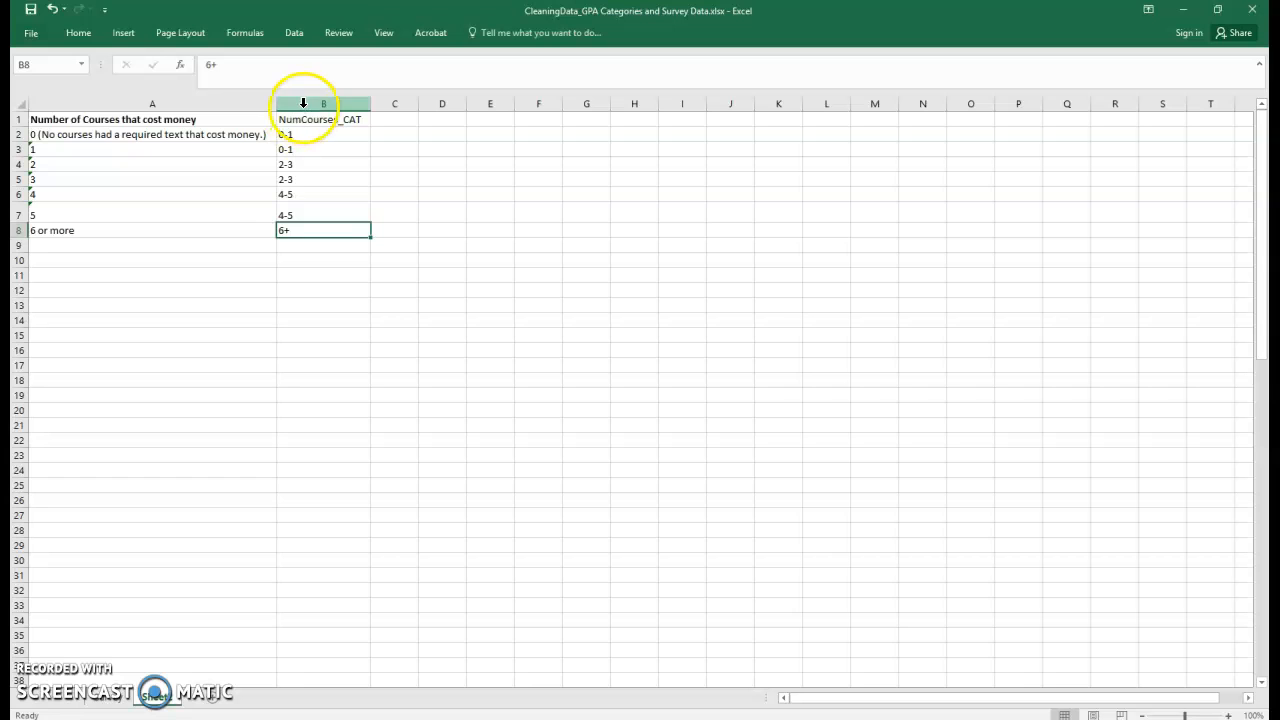
left_click(105, 700)
left_click(486, 149)
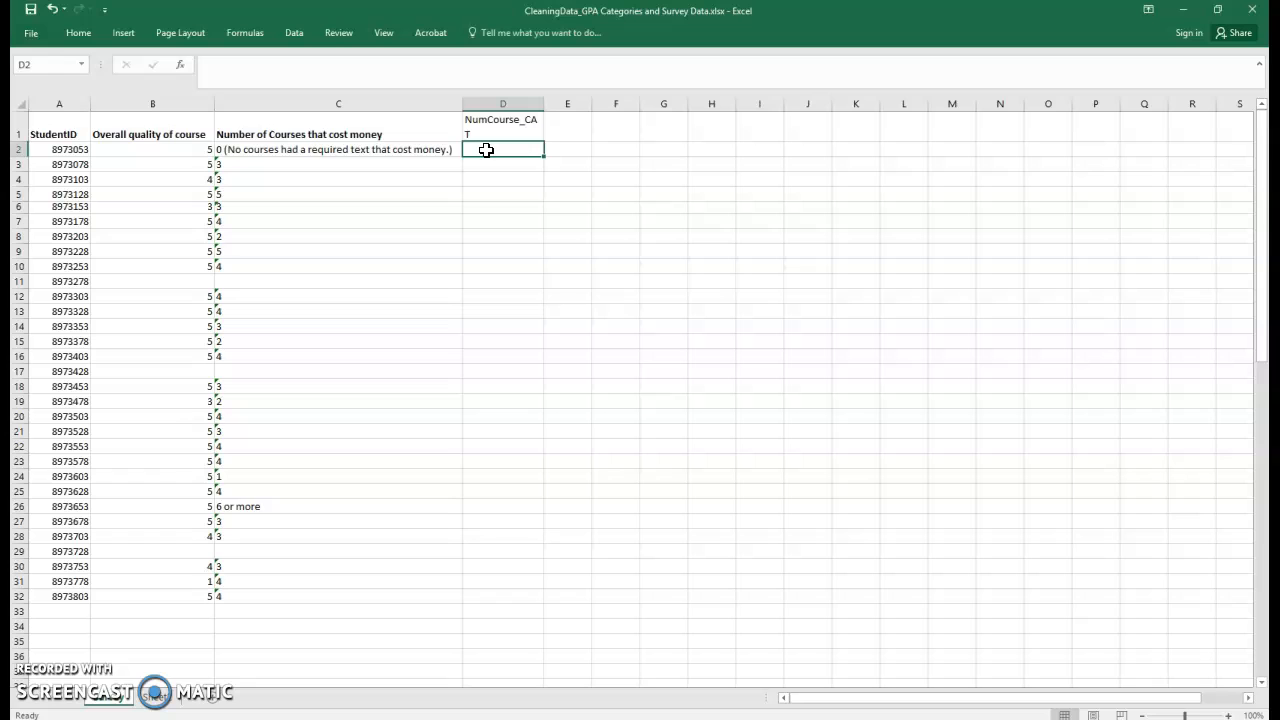
type("=vlook")
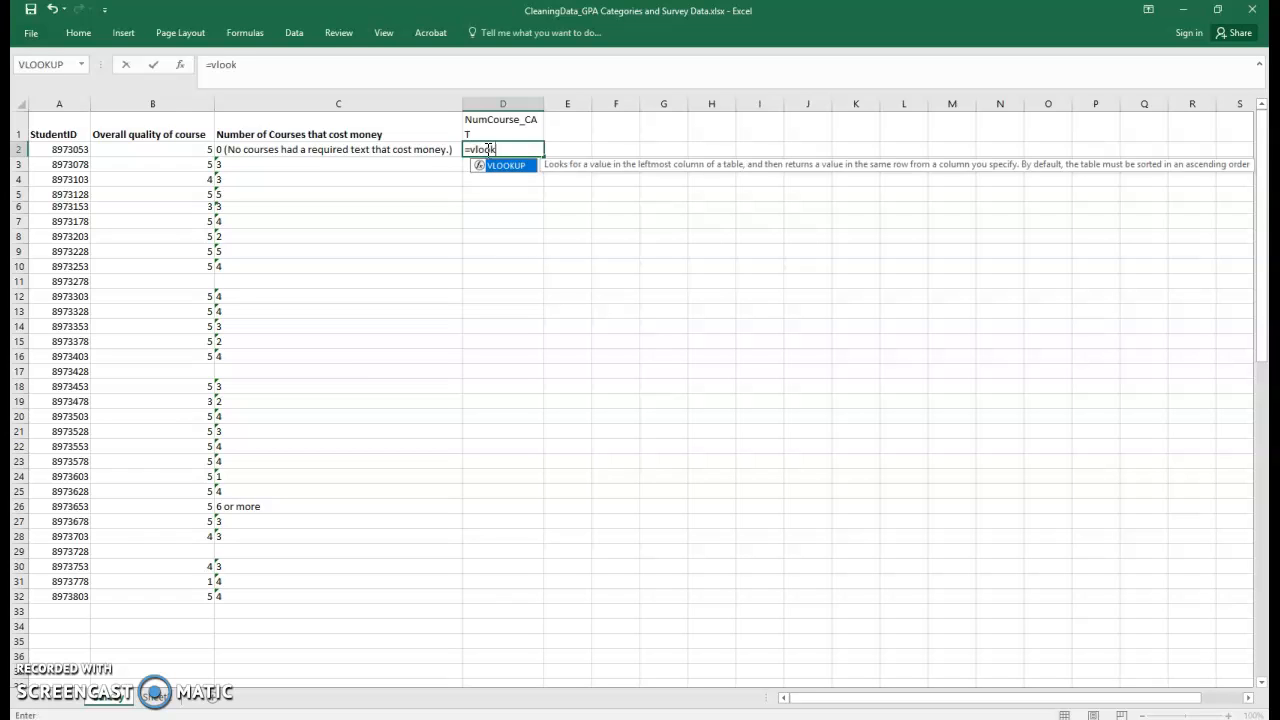
type("up(")
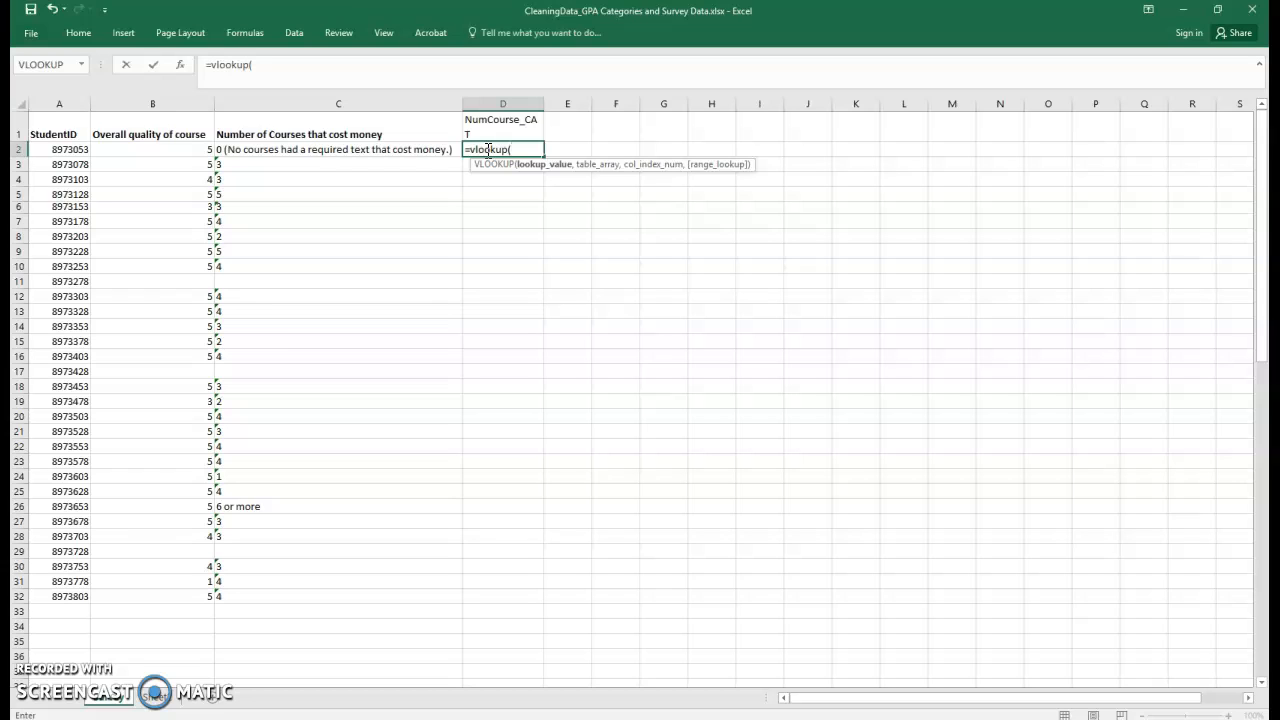
left_click(529, 174)
left_click(336, 150)
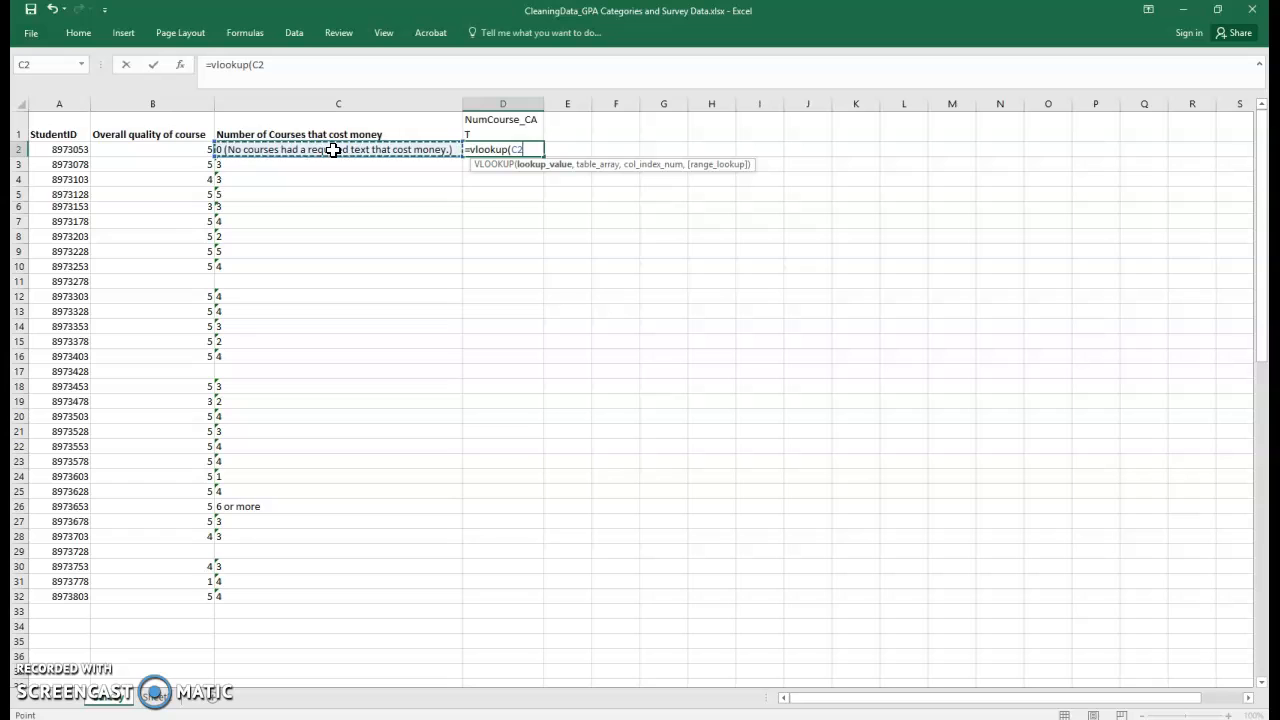
type(",")
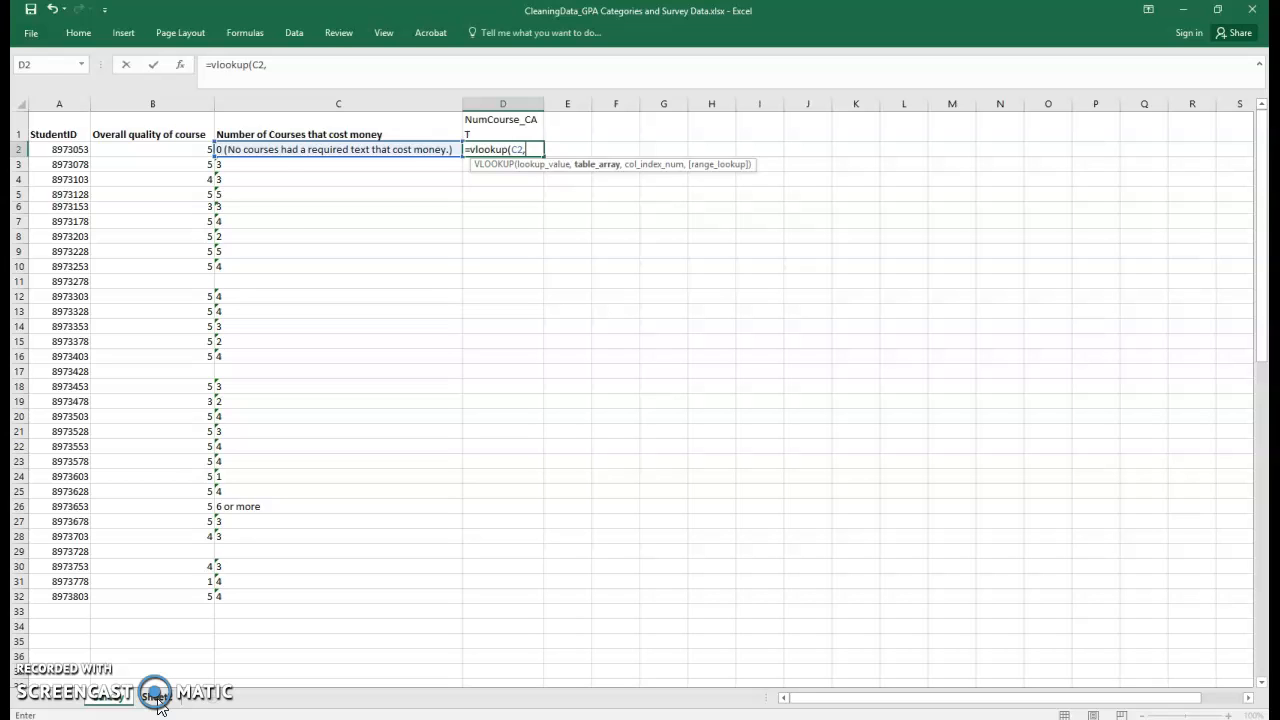
Finish the formula with Sheet2 columns A:B as the table, column index 2 and FALSE for exact match.
left_click(157, 701)
left_click(80, 104)
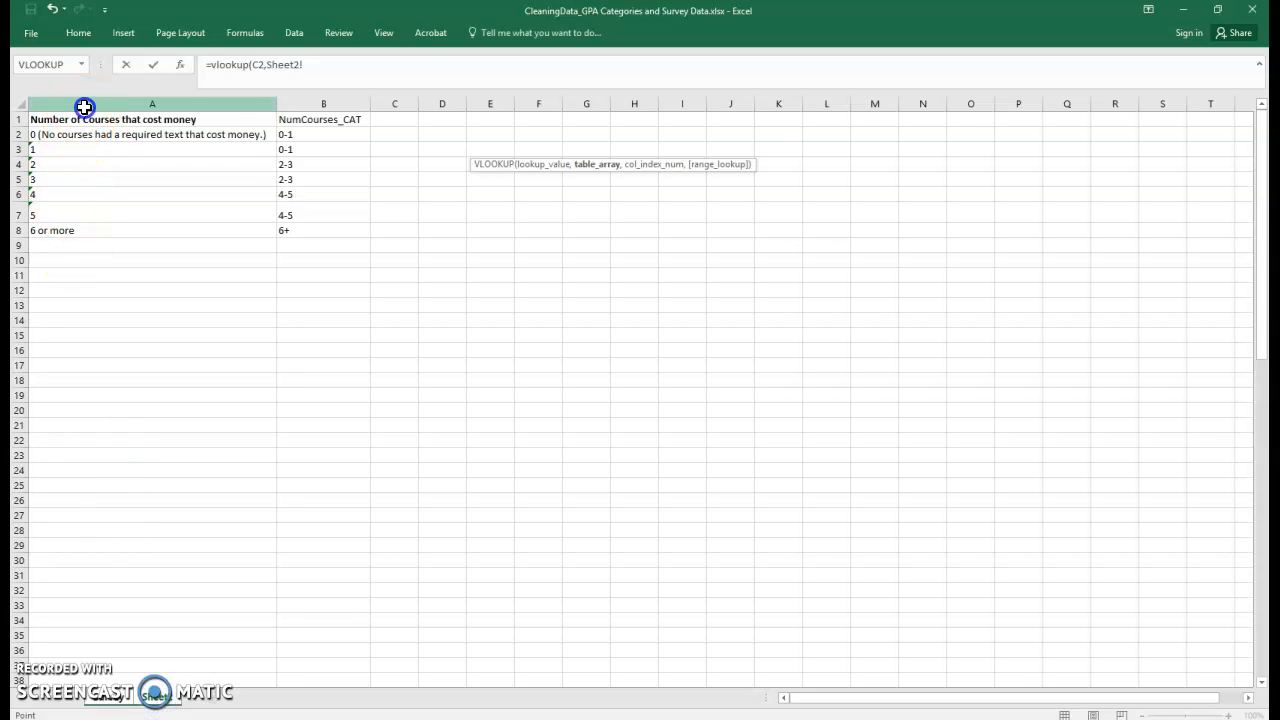
left_click_drag(231, 101, 306, 100)
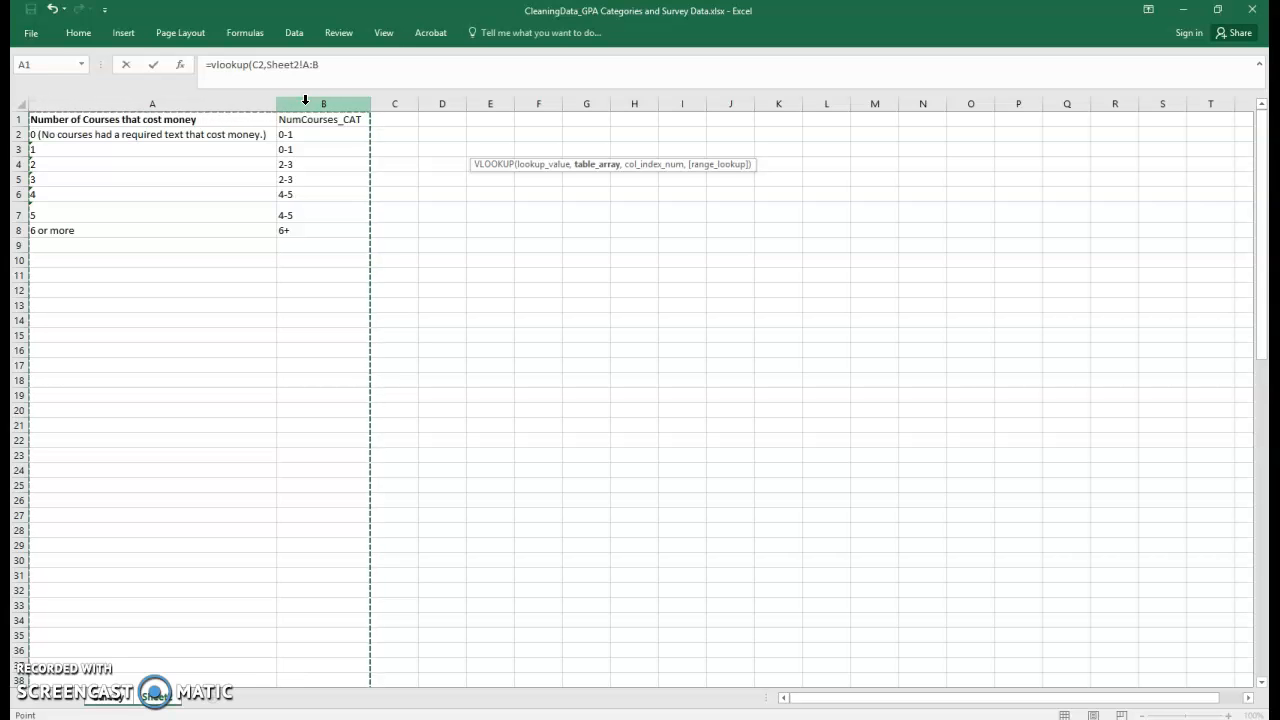
type(",")
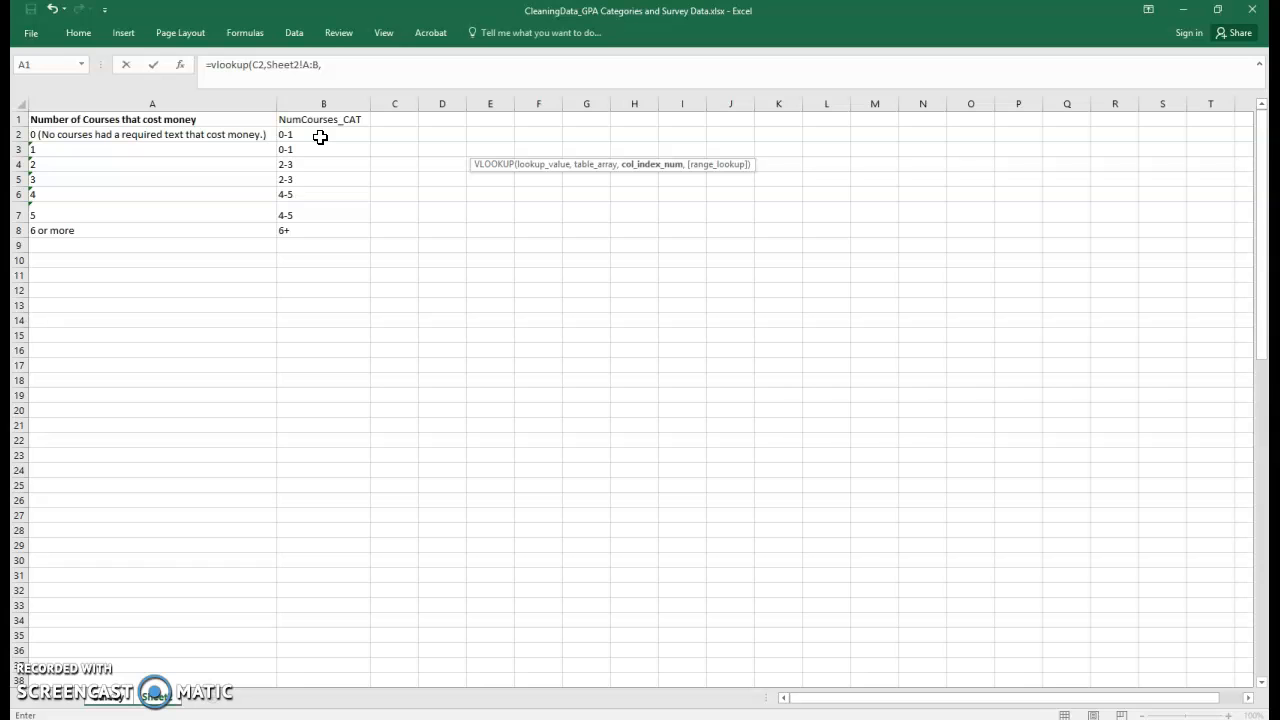
type(",")
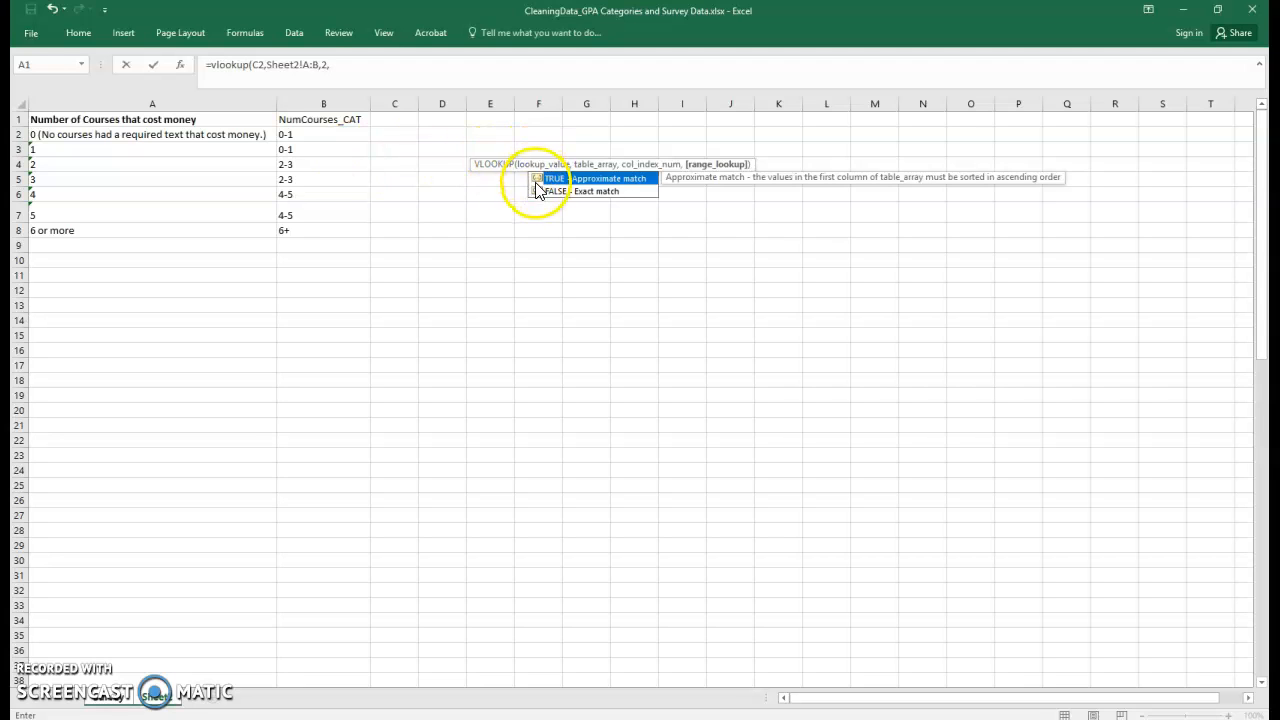
left_click(597, 186)
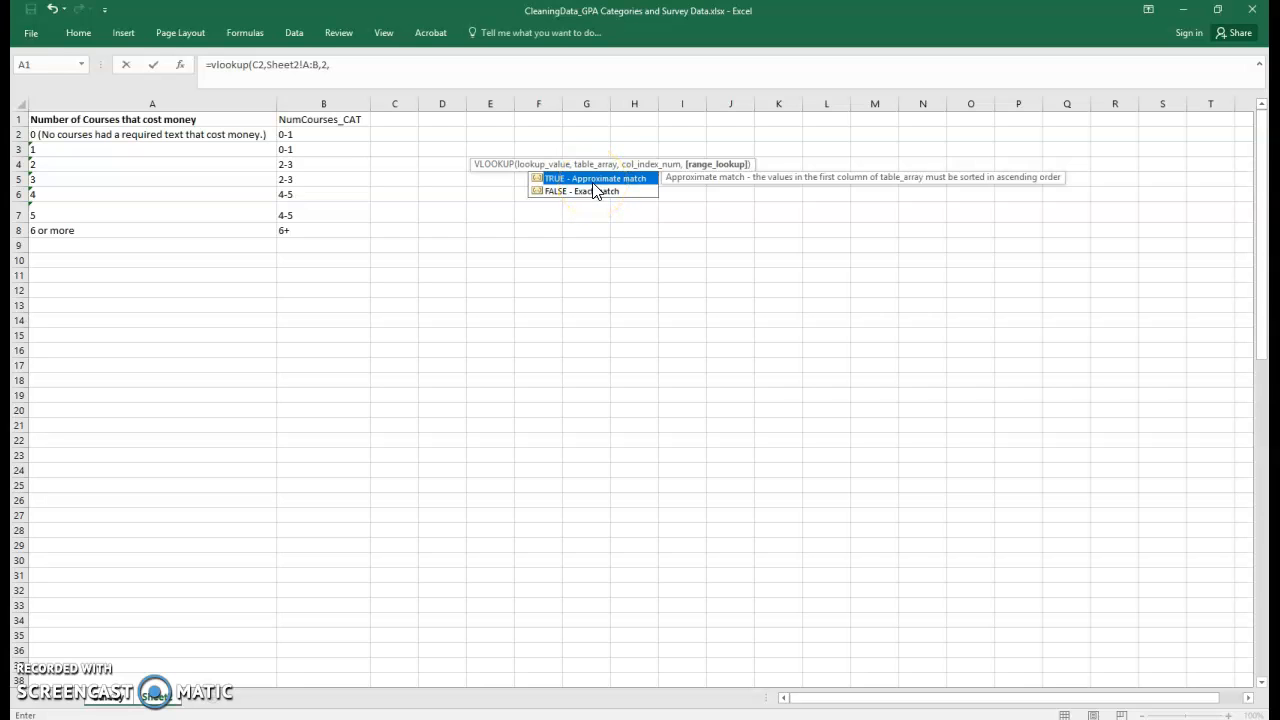
left_click(556, 187)
left_click(340, 64)
type("false)")
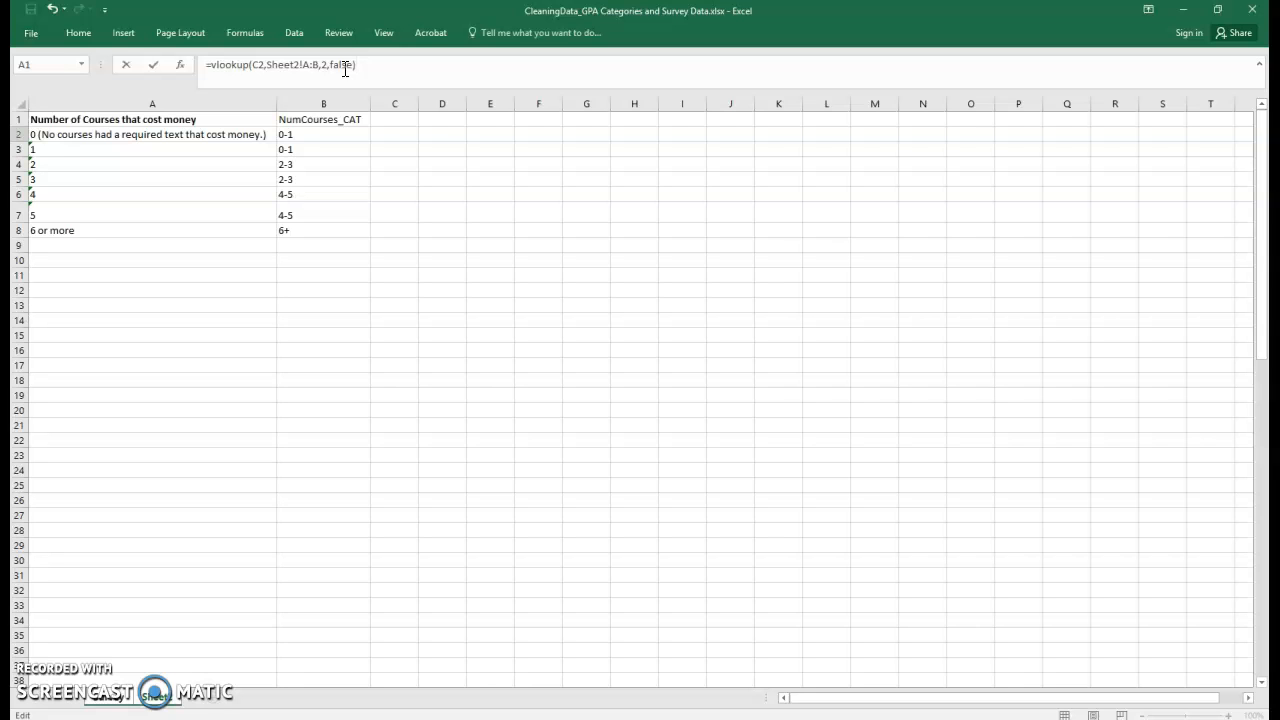
key("Return")
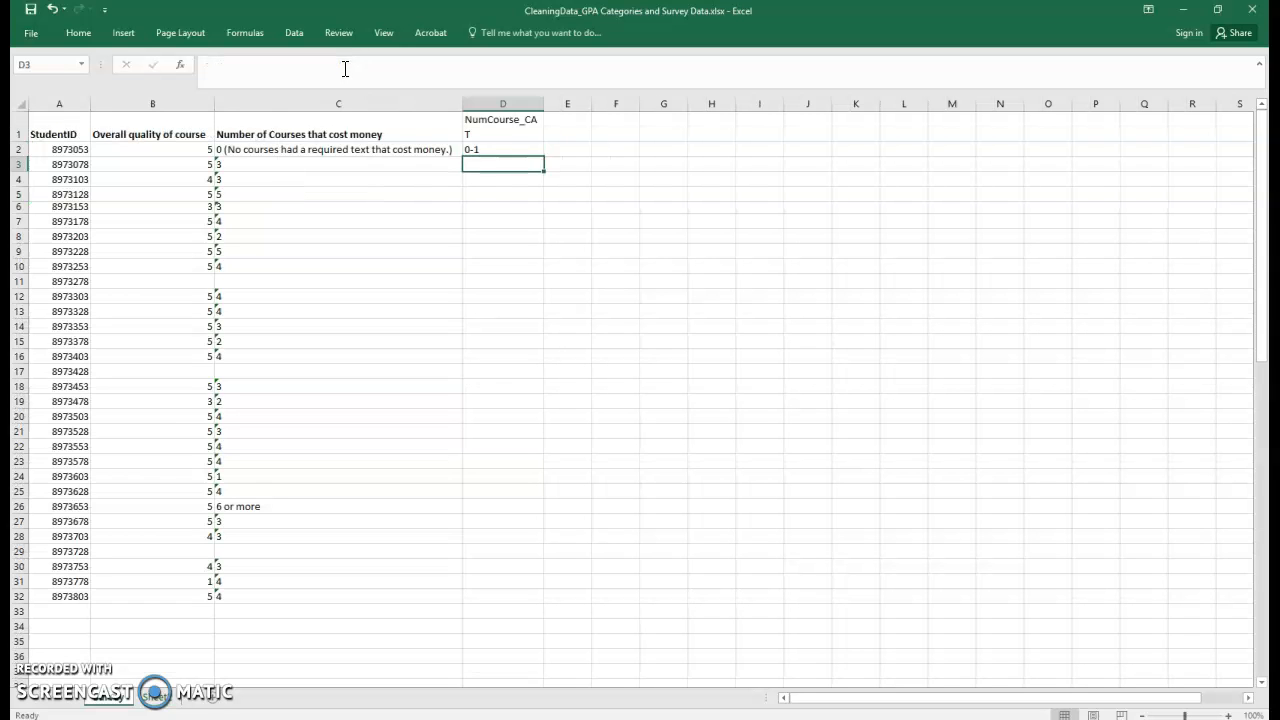
Widen column D and fill the VLOOKUP formula down to row 32.
left_click_drag(544, 104, 565, 105)
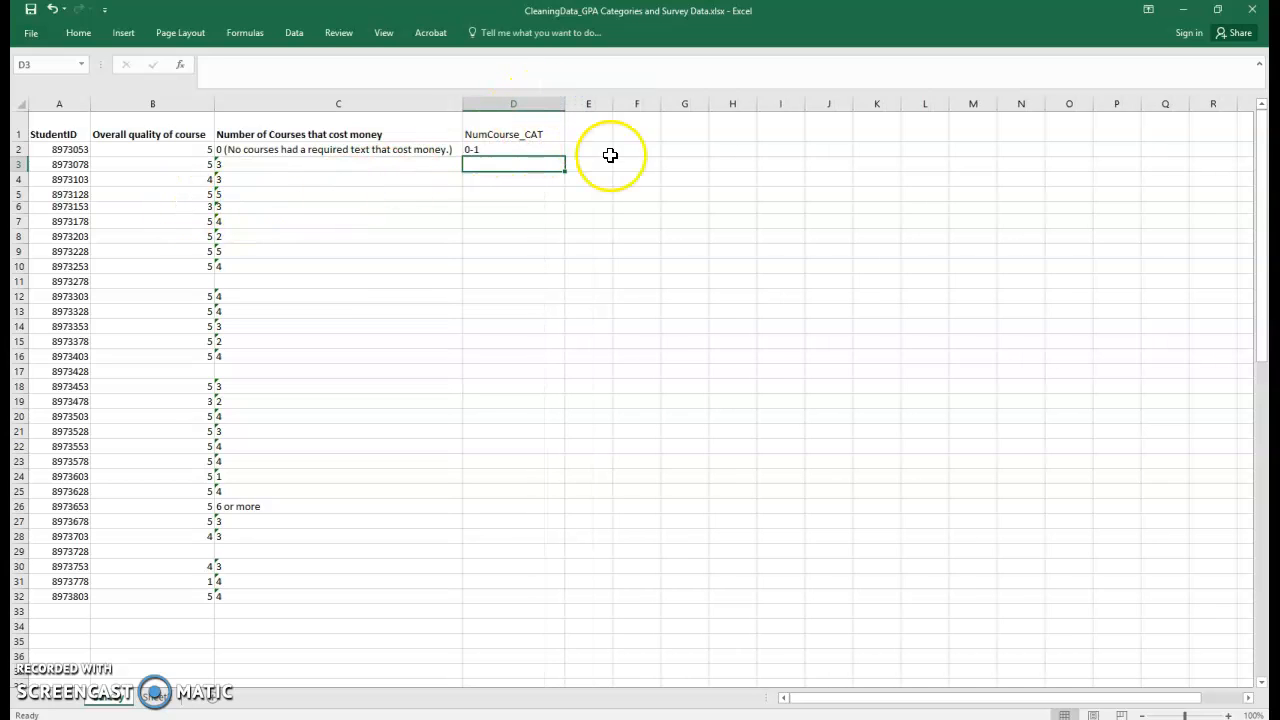
left_click(500, 149)
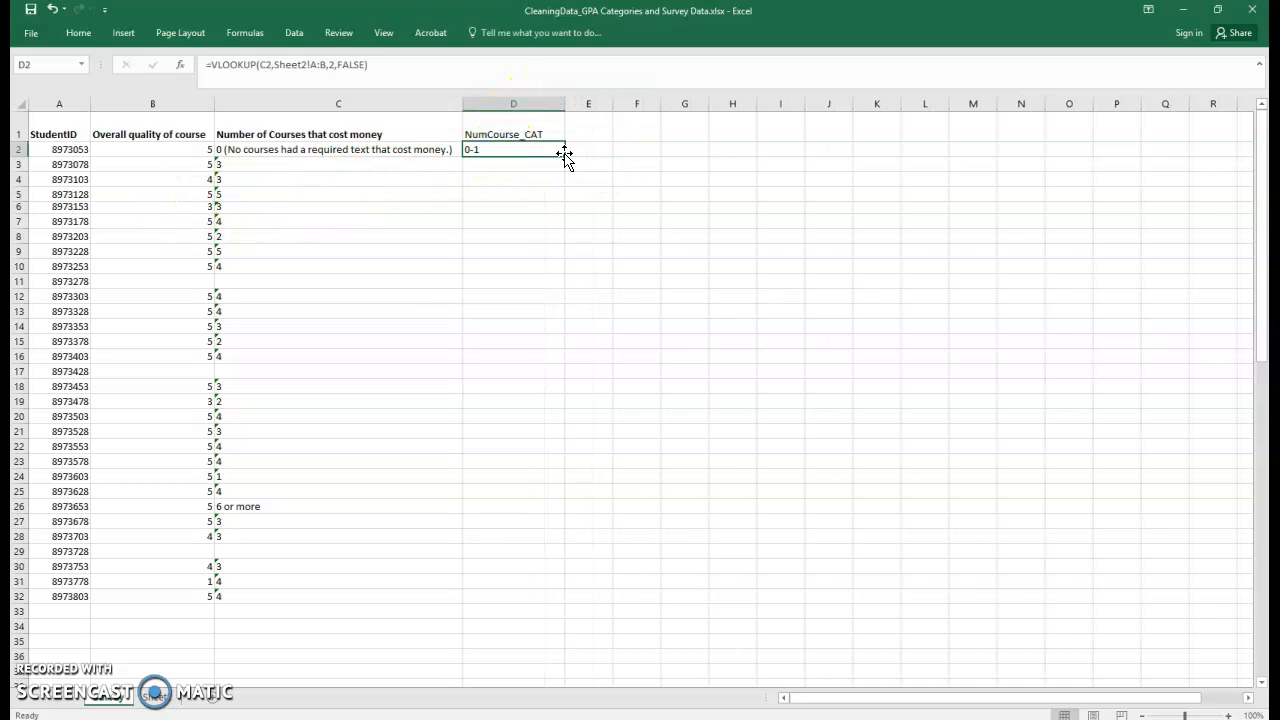
left_click_drag(565, 156, 514, 600)
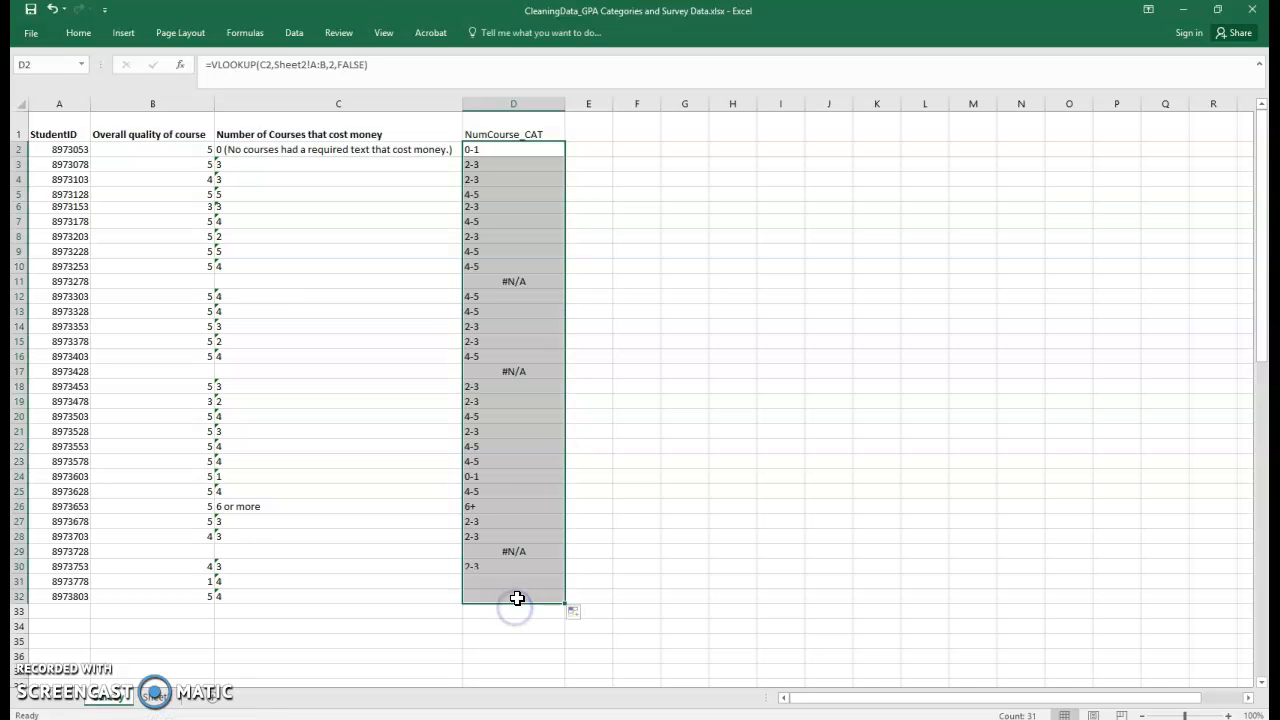
Inspect the #N/A results and their blank source cells in the number of courses column.
left_click(497, 281)
scroll(505, 300, "down", 2)
scroll(516, 380, "up", 2)
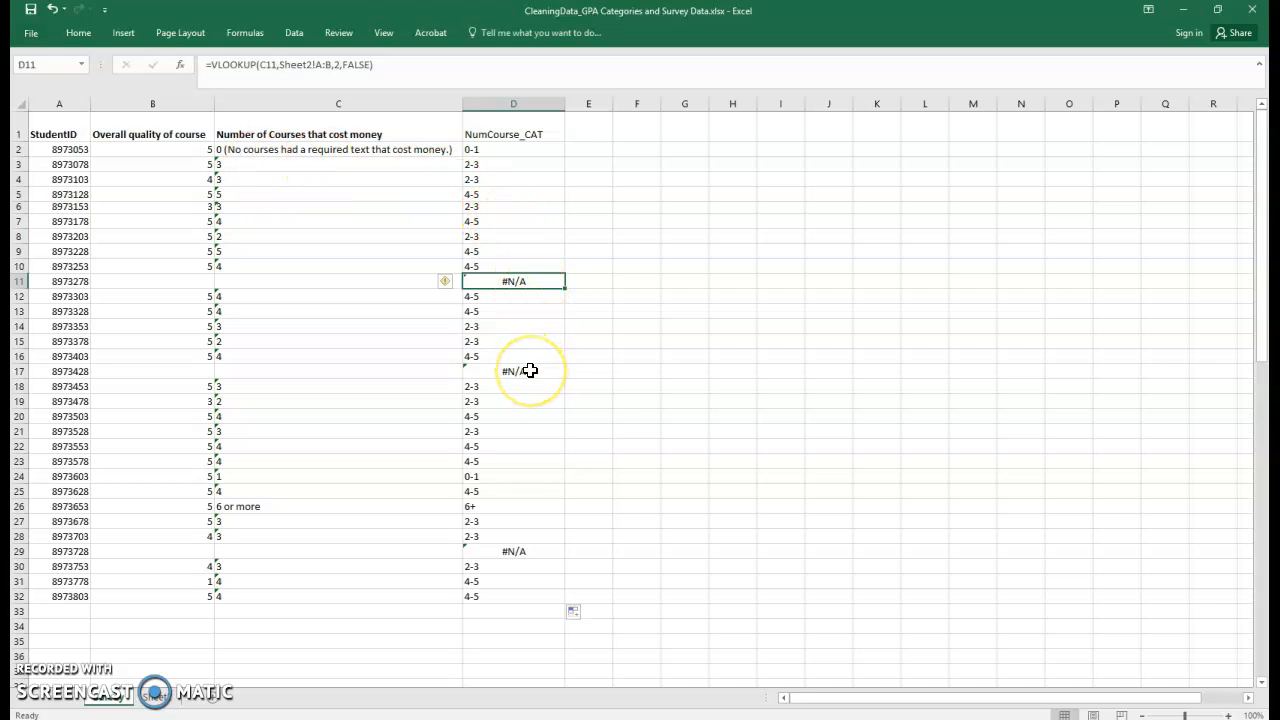
left_click(495, 550)
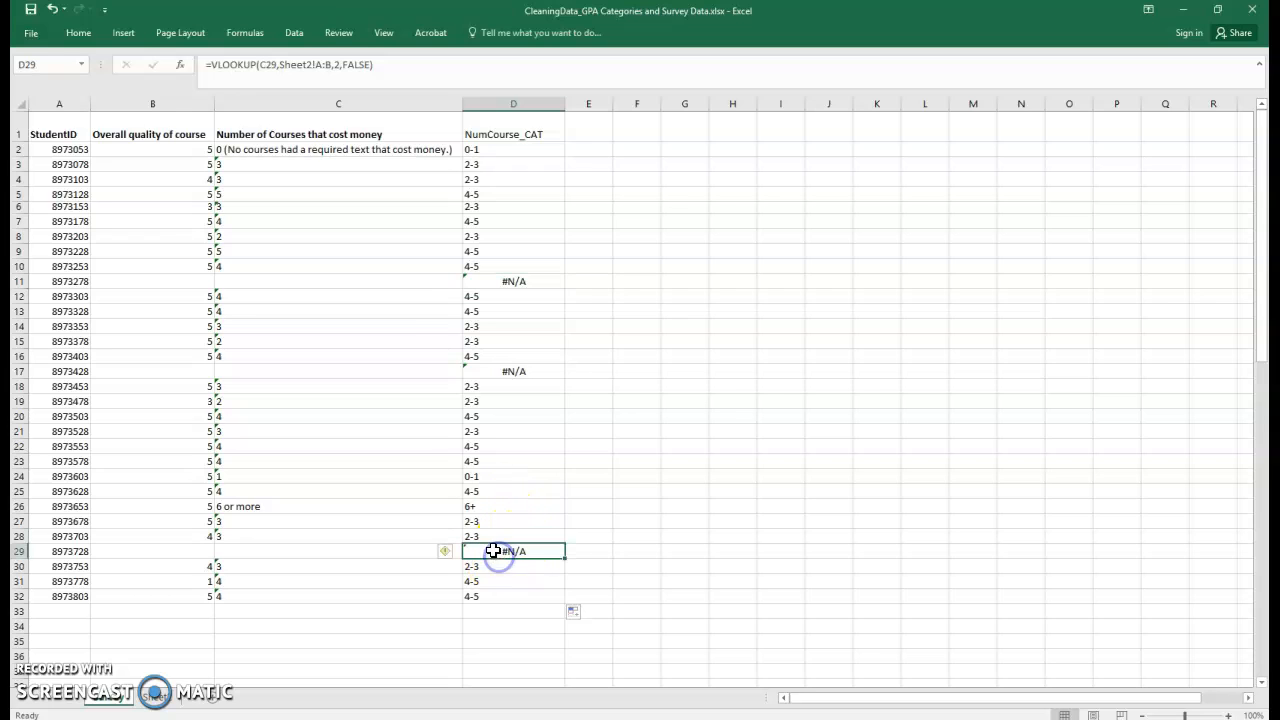
left_click(242, 548)
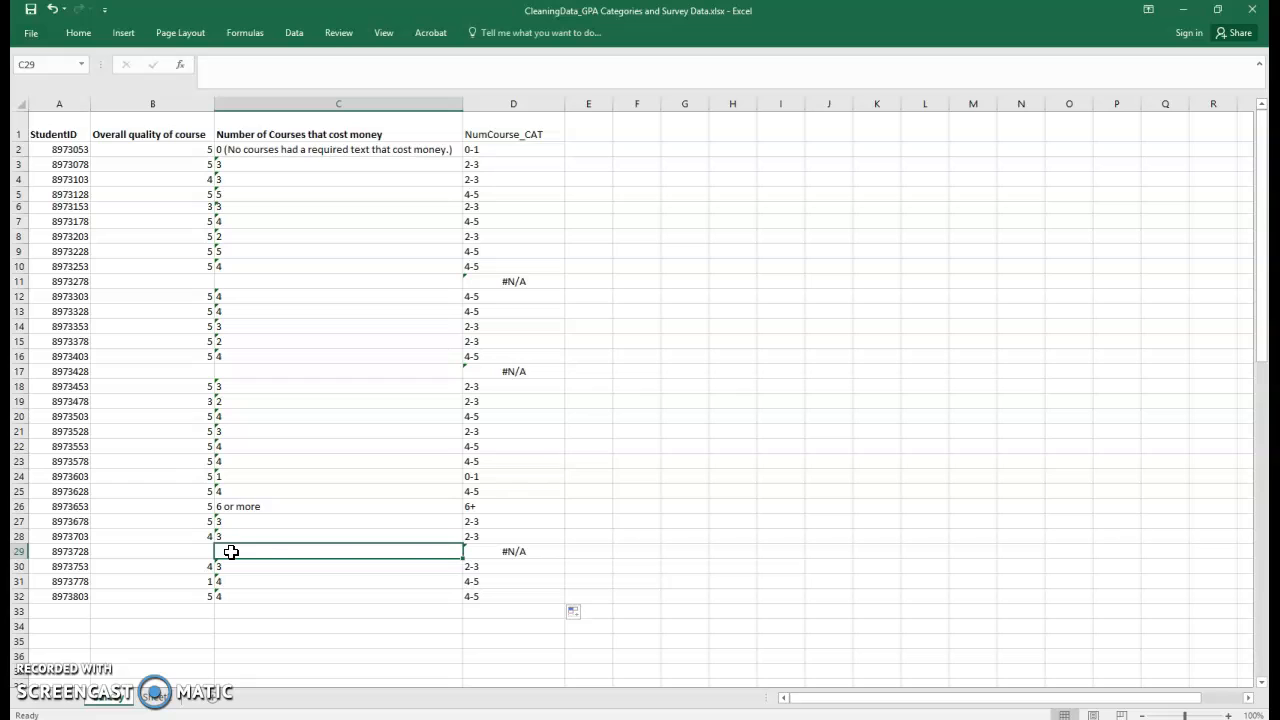
left_click(505, 550)
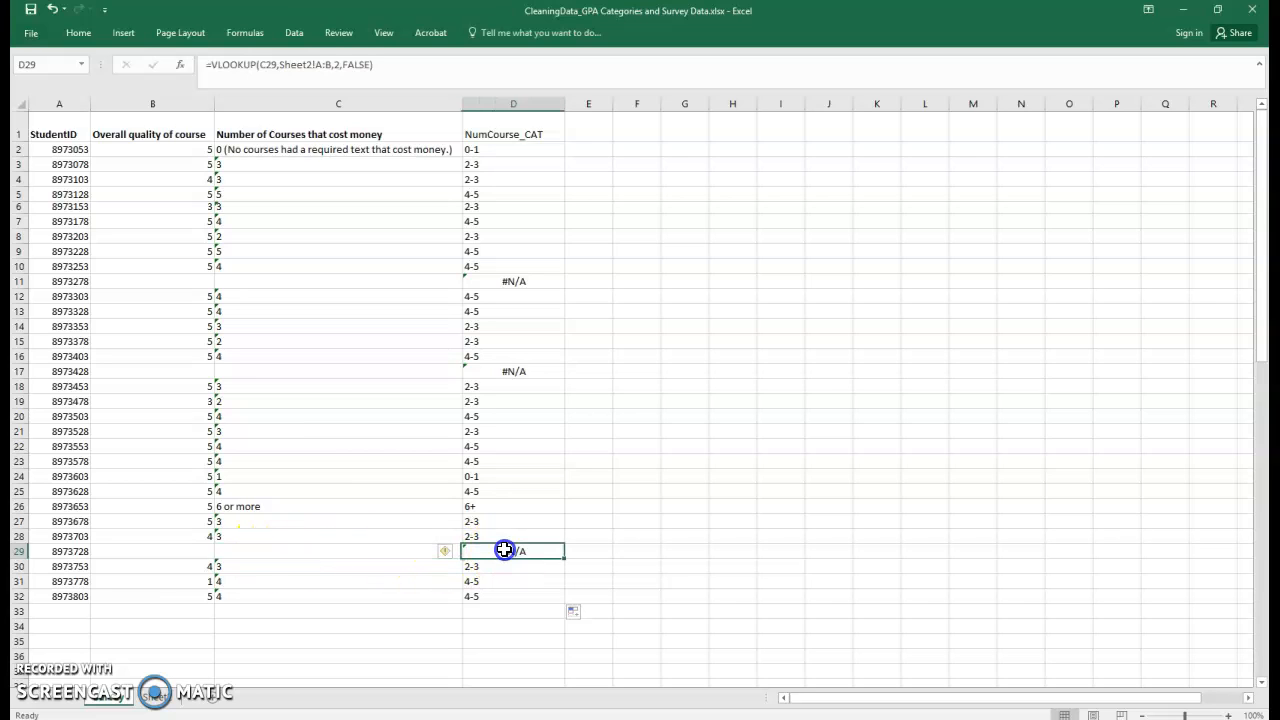
Try to replace all #N/A values in the NumCourse_CAT column with nothing.
left_click(501, 103)
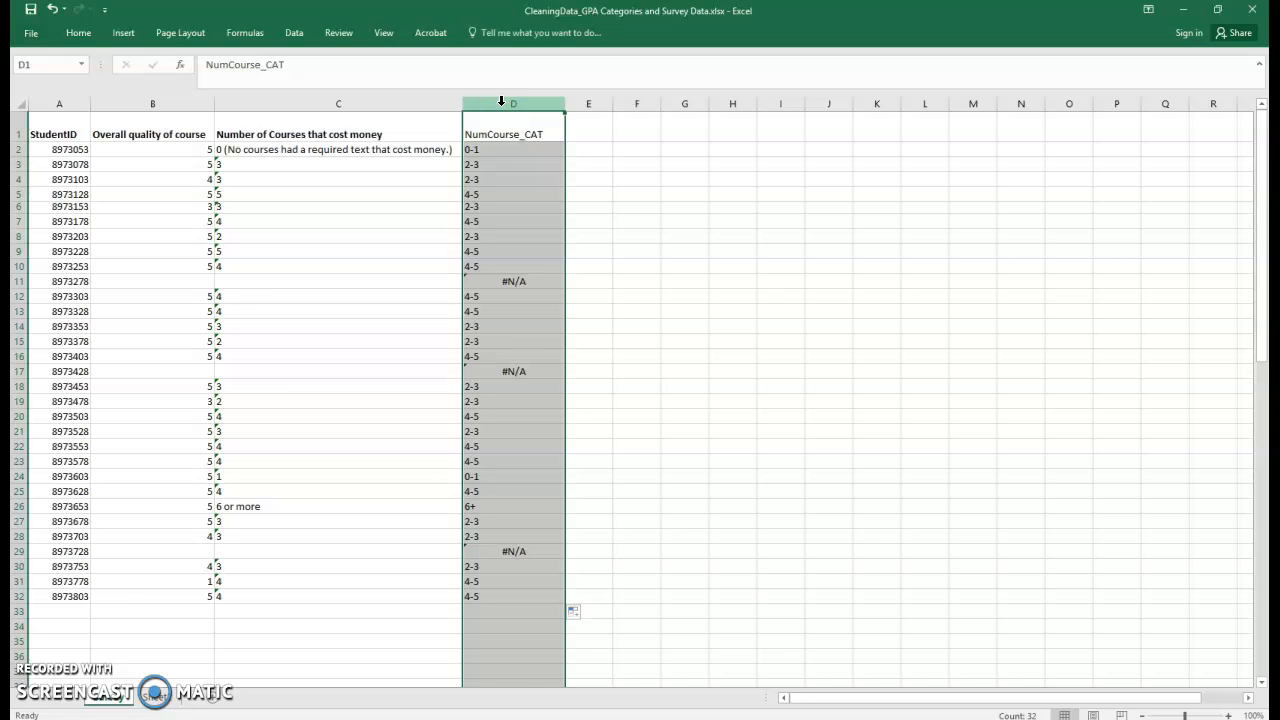
key("ctrl+f")
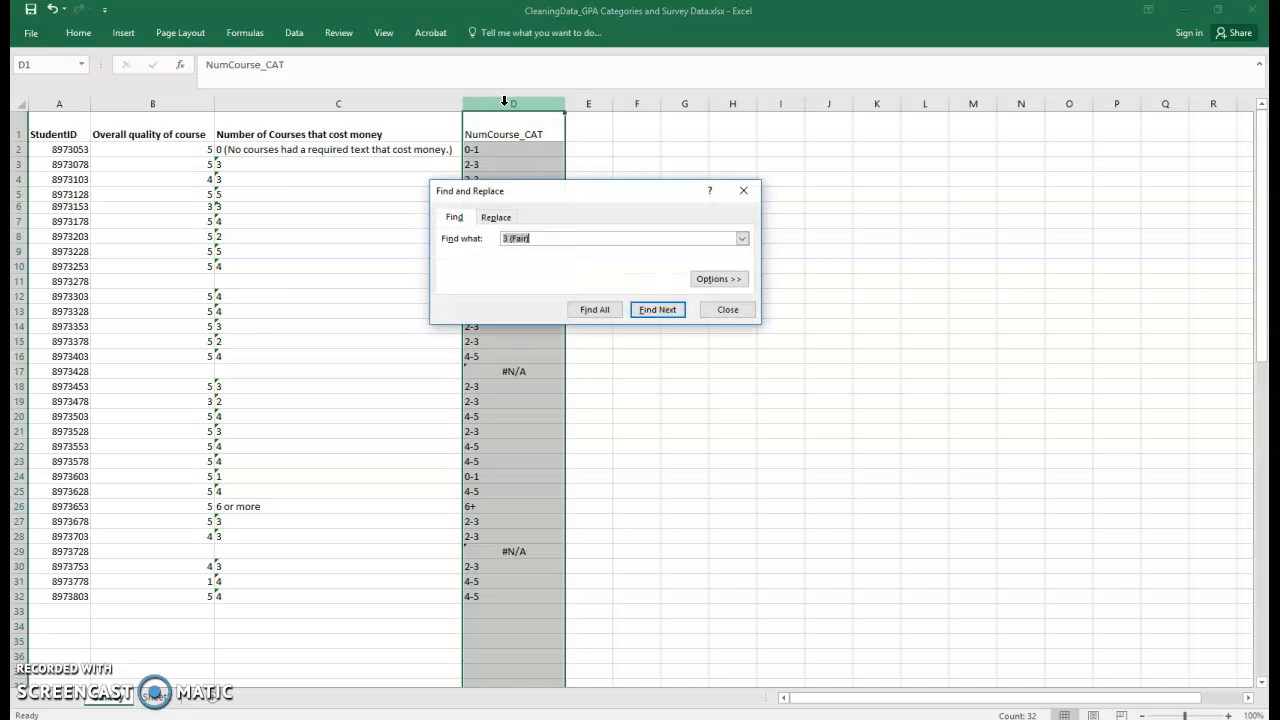
left_click(494, 217)
left_click_drag(571, 197, 760, 216)
left_click(543, 232)
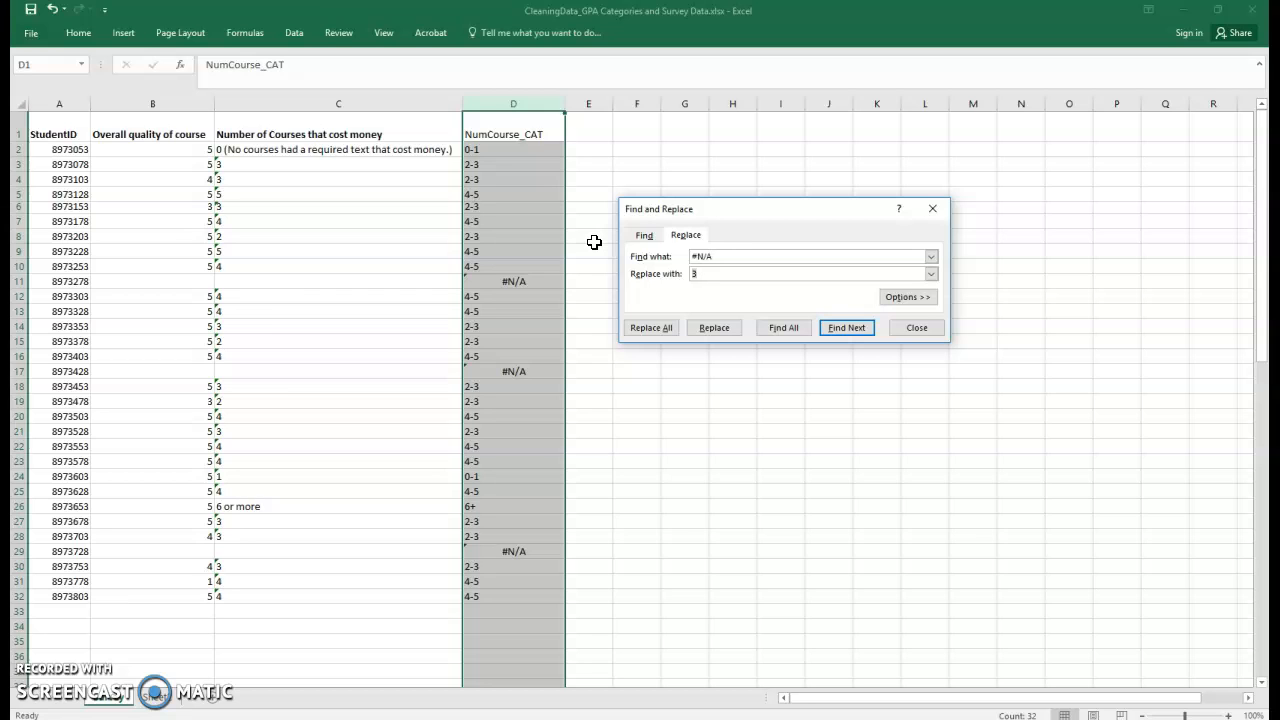
left_click(651, 327)
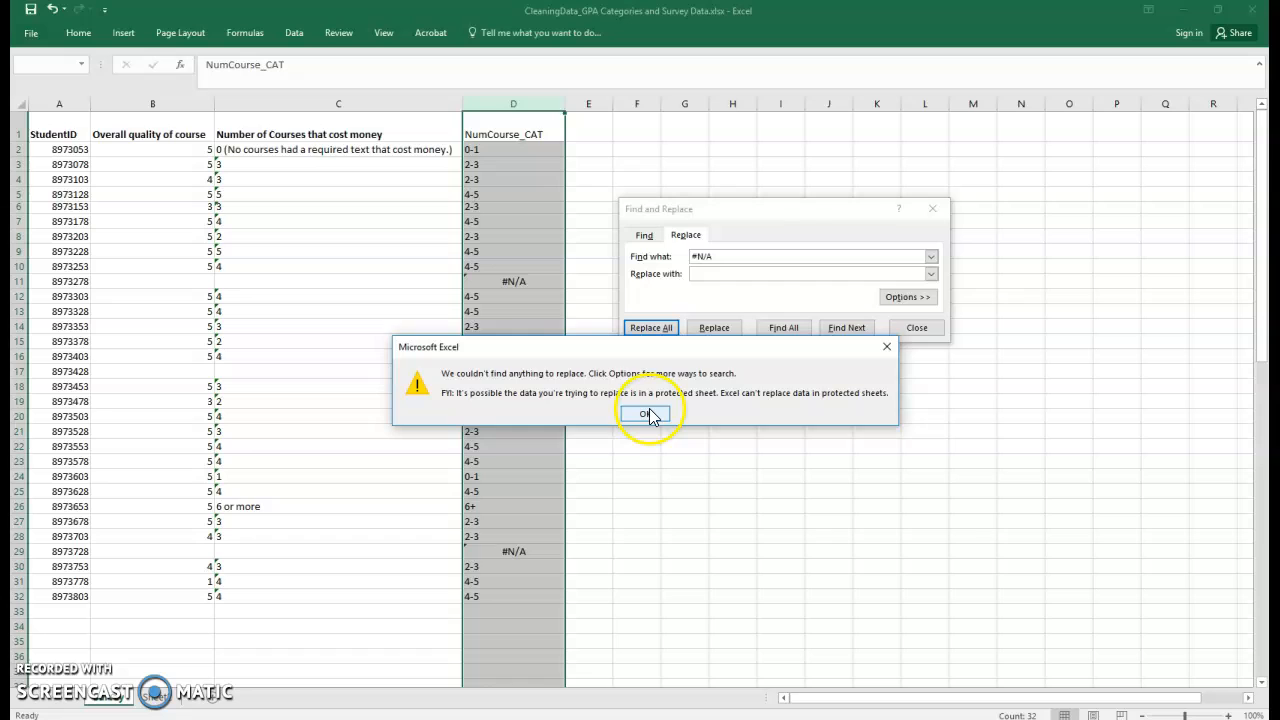
left_click(647, 414)
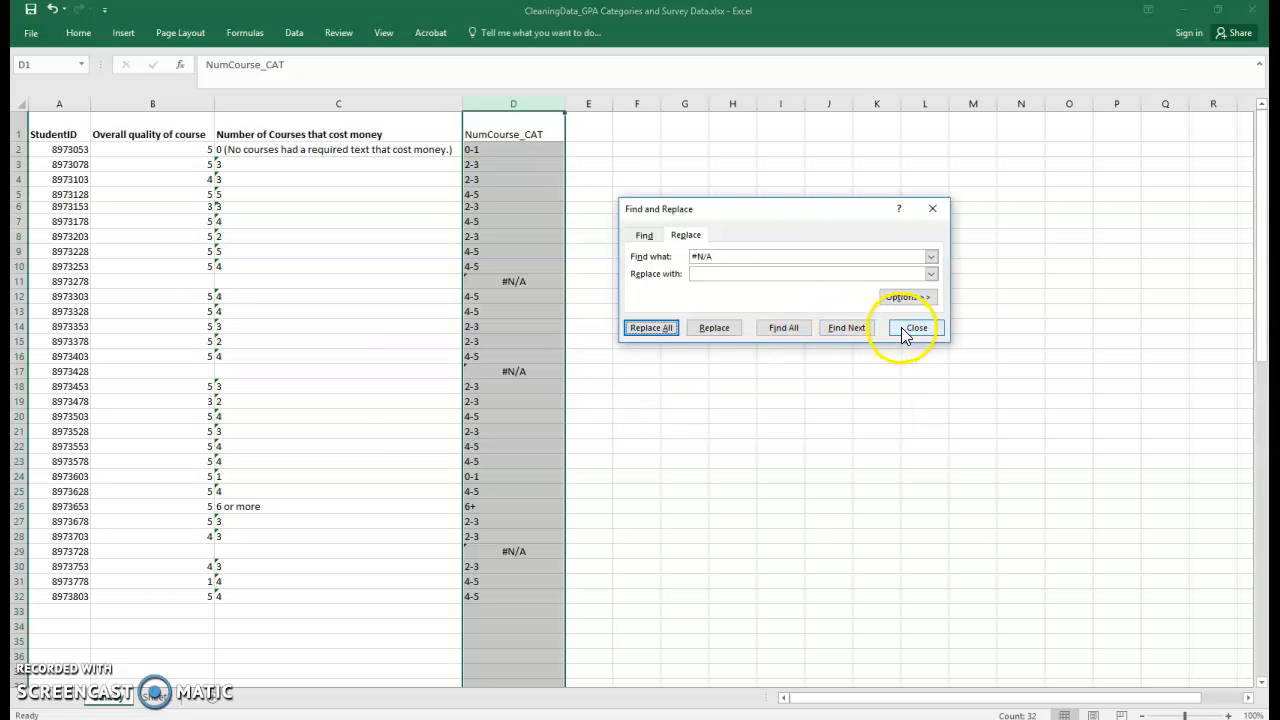
left_click(708, 274)
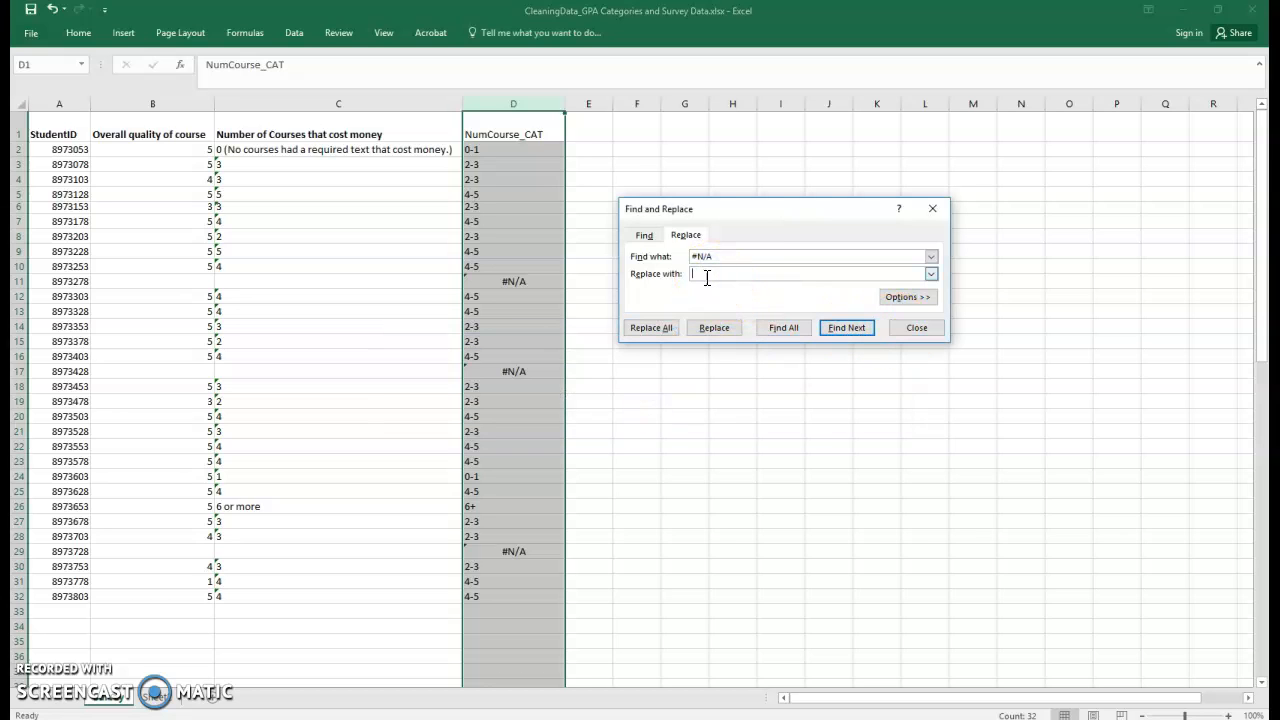
left_click(651, 327)
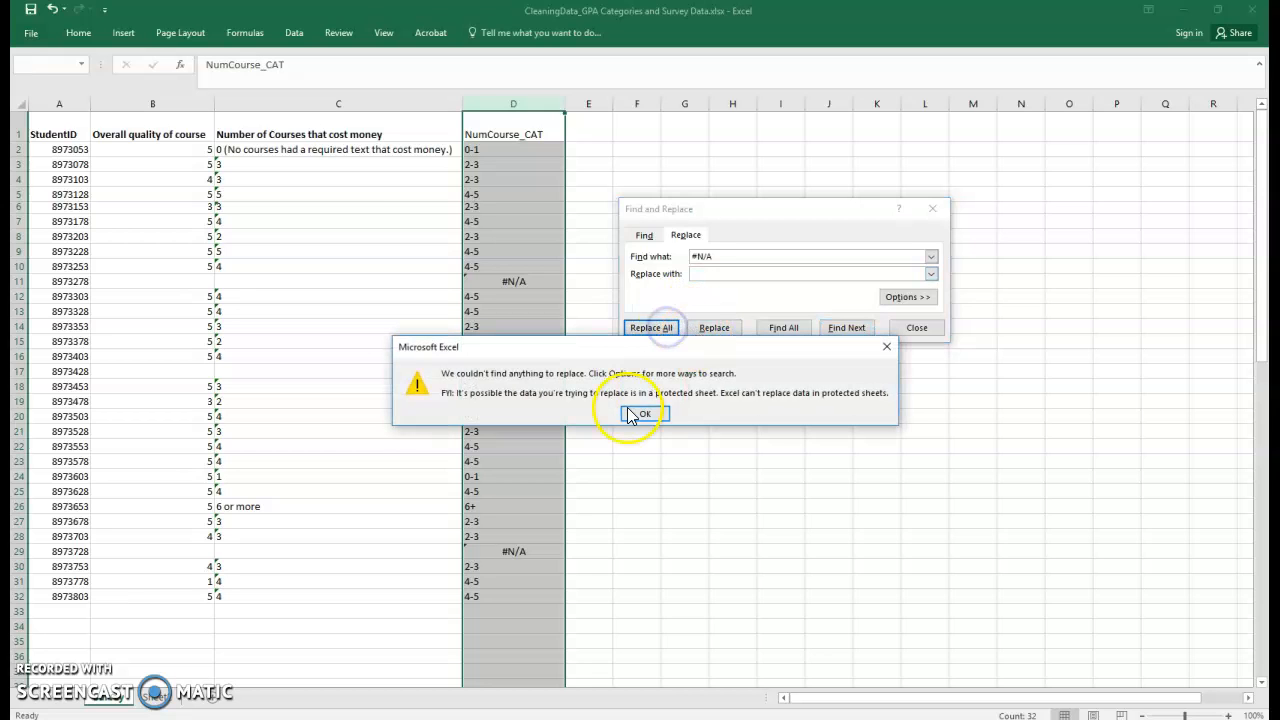
left_click(636, 415)
left_click(917, 327)
left_click(638, 346)
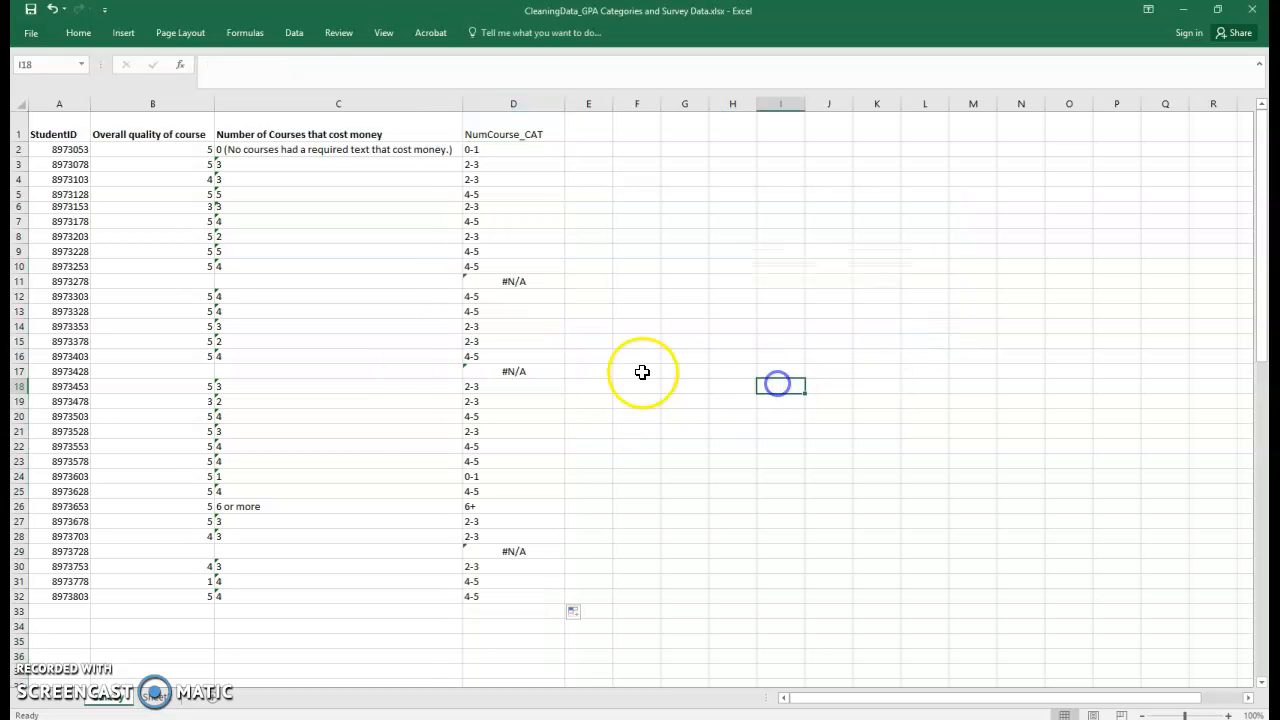
Inspect the VLOOKUP formulas in several cells of the NumCourse_CAT column.
left_click(530, 305)
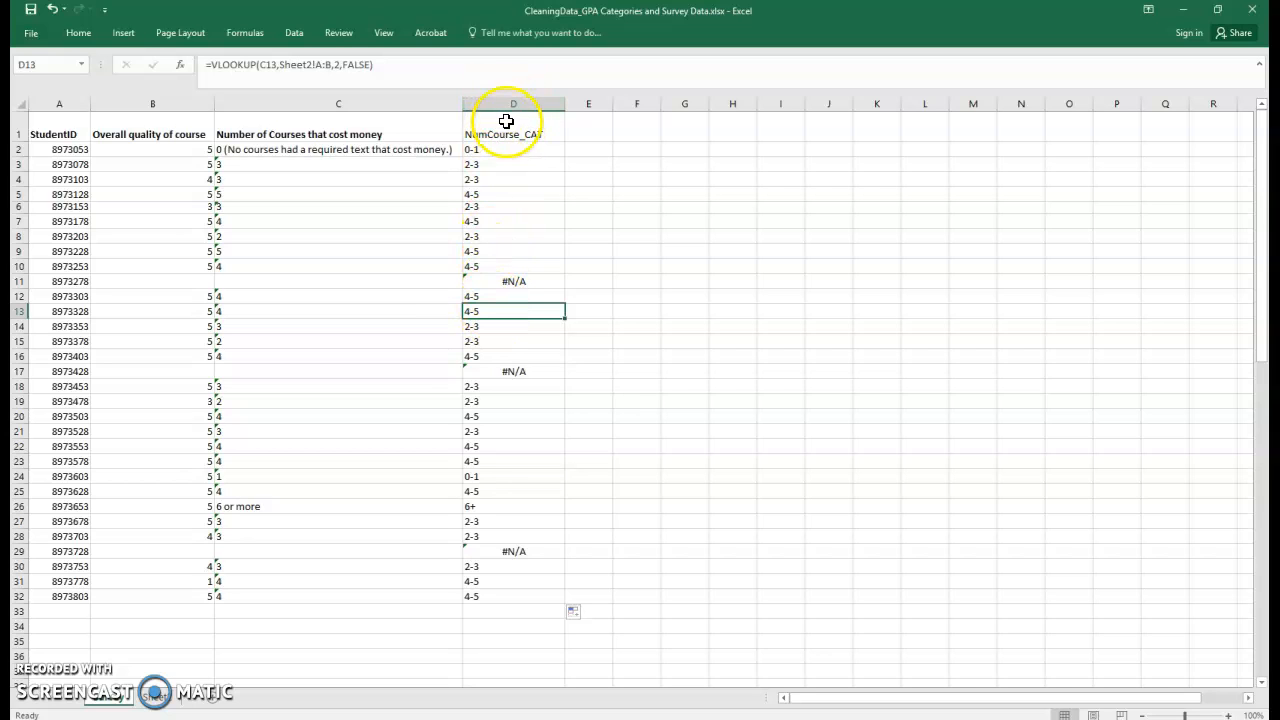
left_click(490, 598)
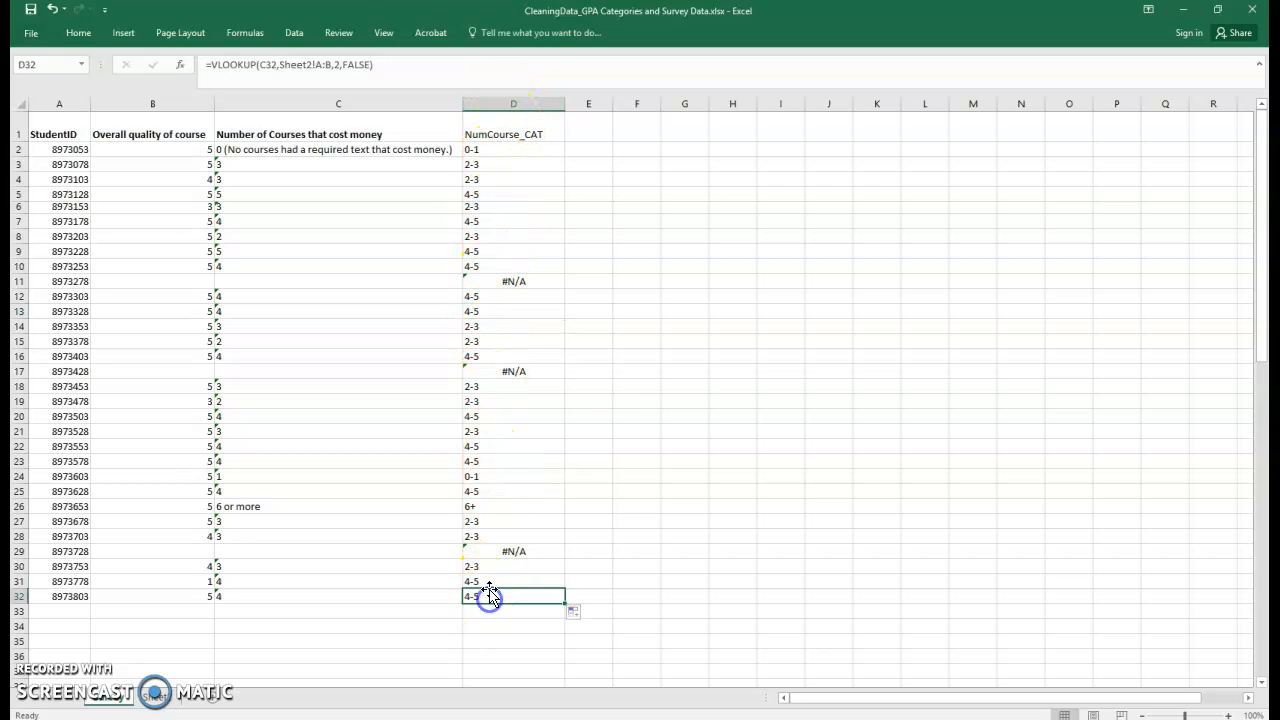
left_click(486, 149)
left_click(494, 194)
left_click(496, 266)
left_click(500, 282)
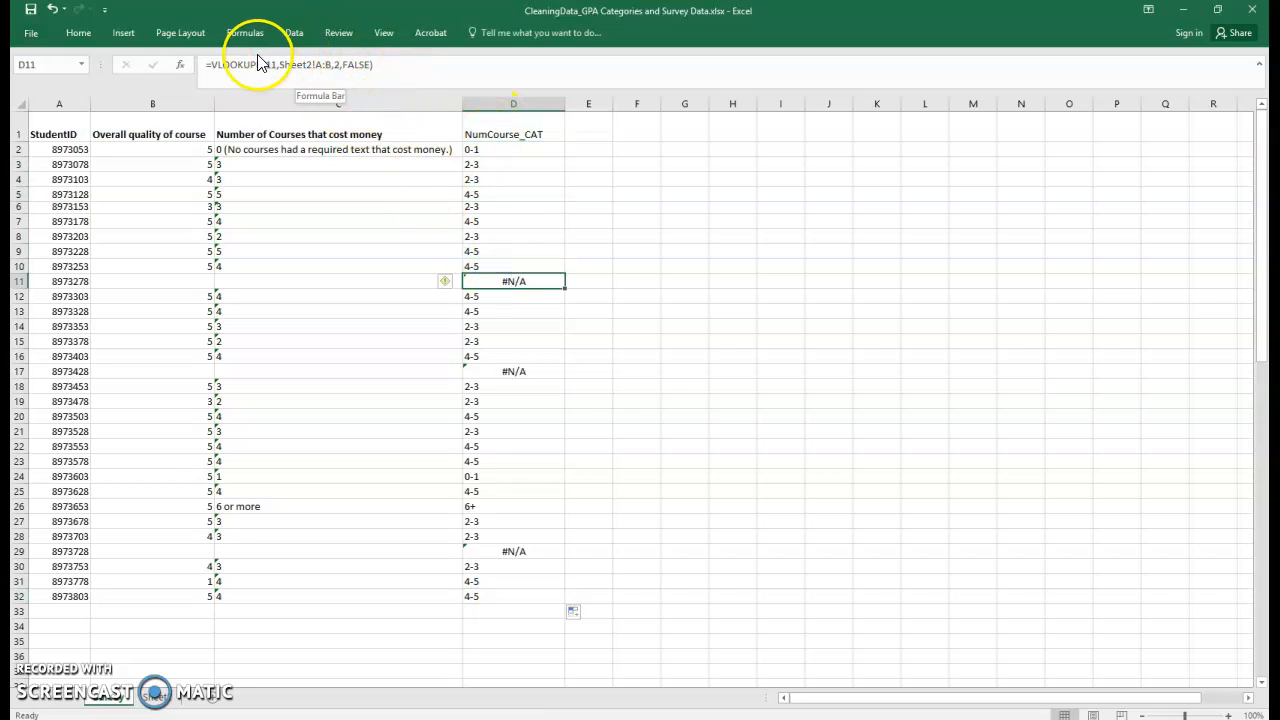
left_click(498, 153)
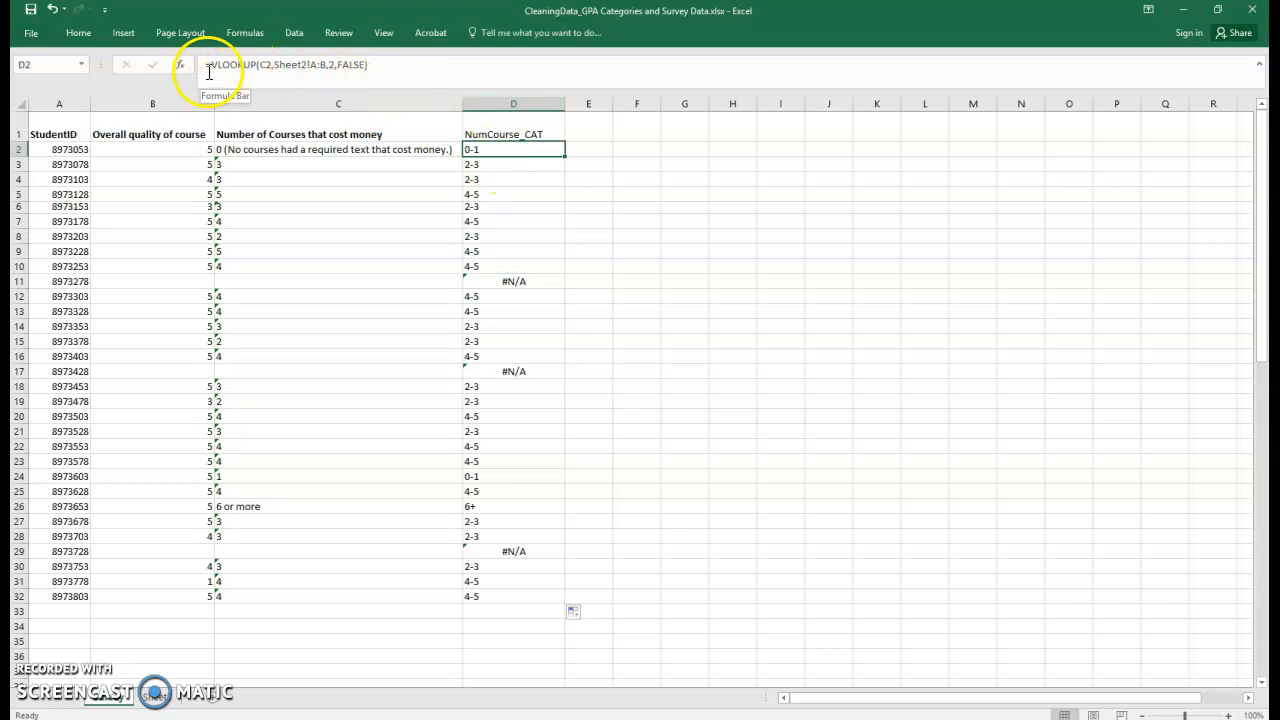
Copy column D and paste it back over itself as values only.
left_click(499, 103)
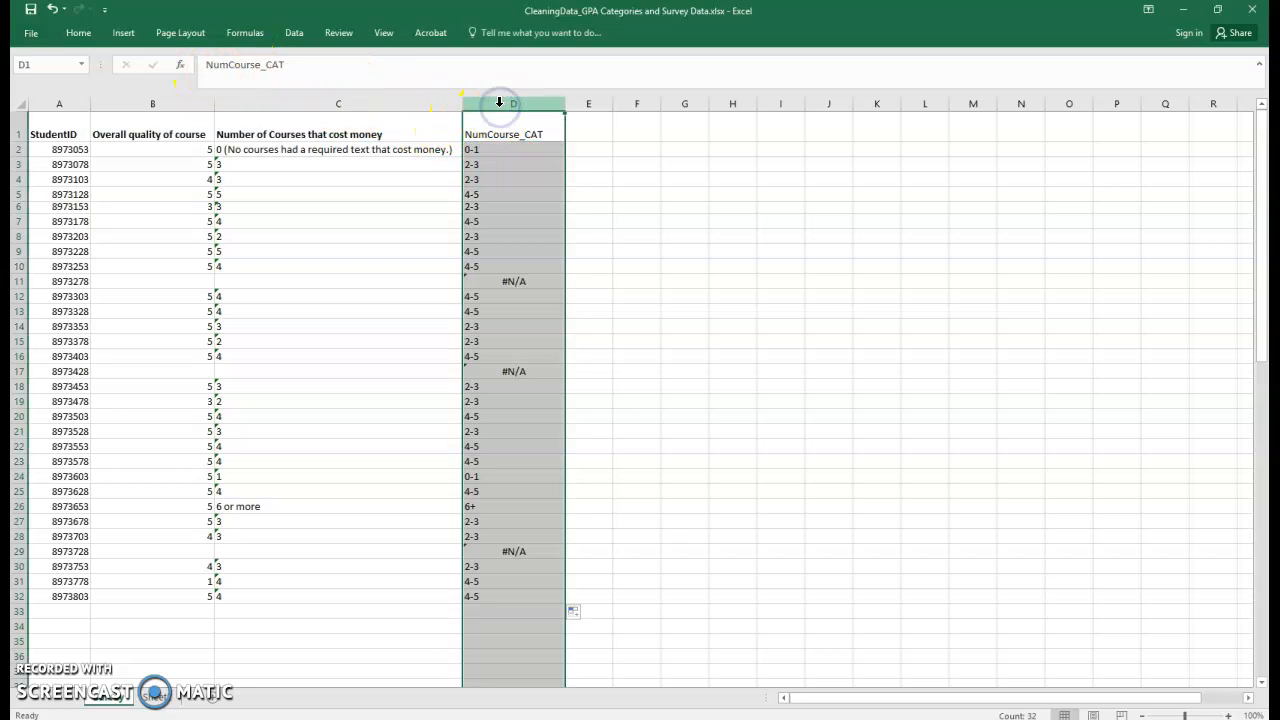
right_click(499, 103)
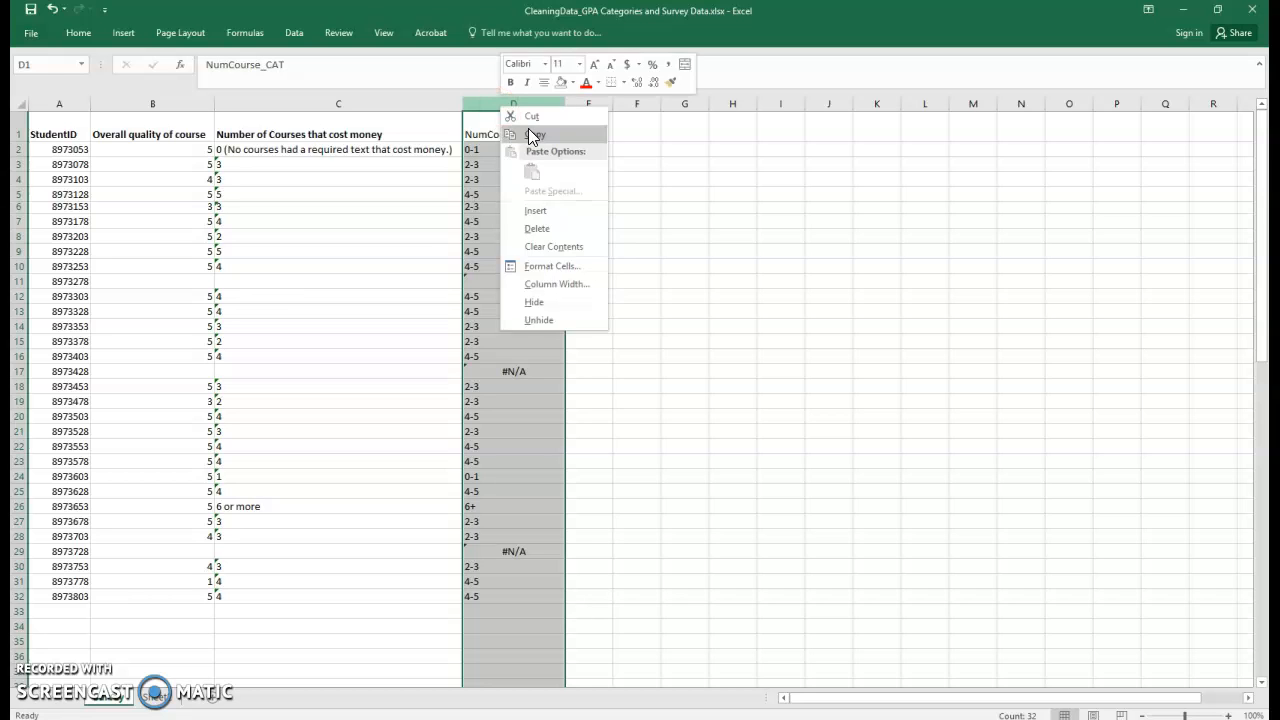
left_click(527, 132)
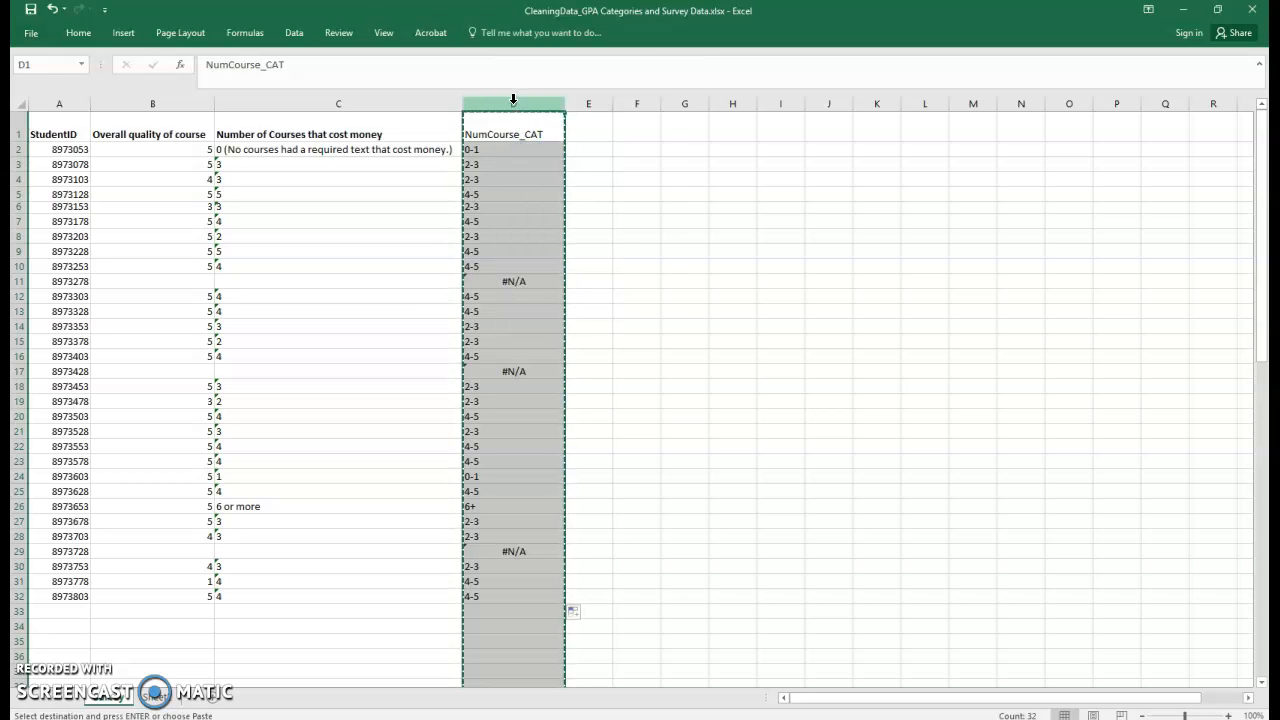
right_click(514, 104)
left_click(566, 171)
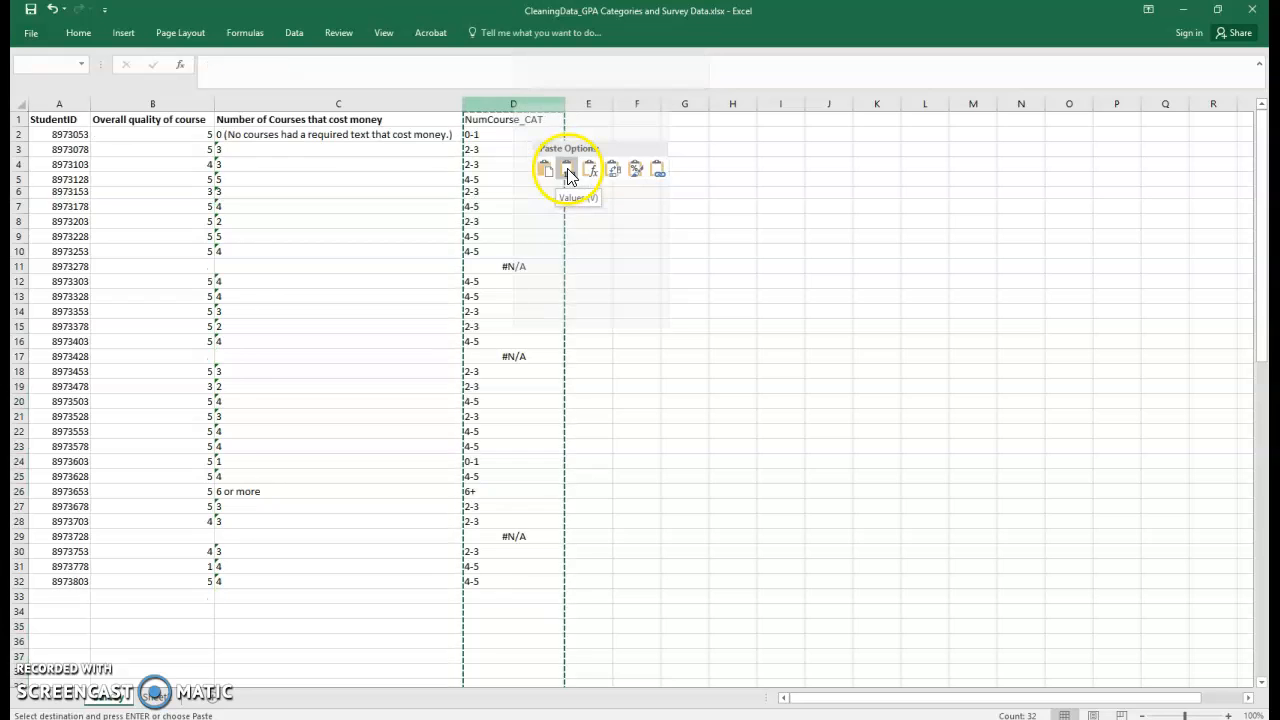
left_click(526, 163)
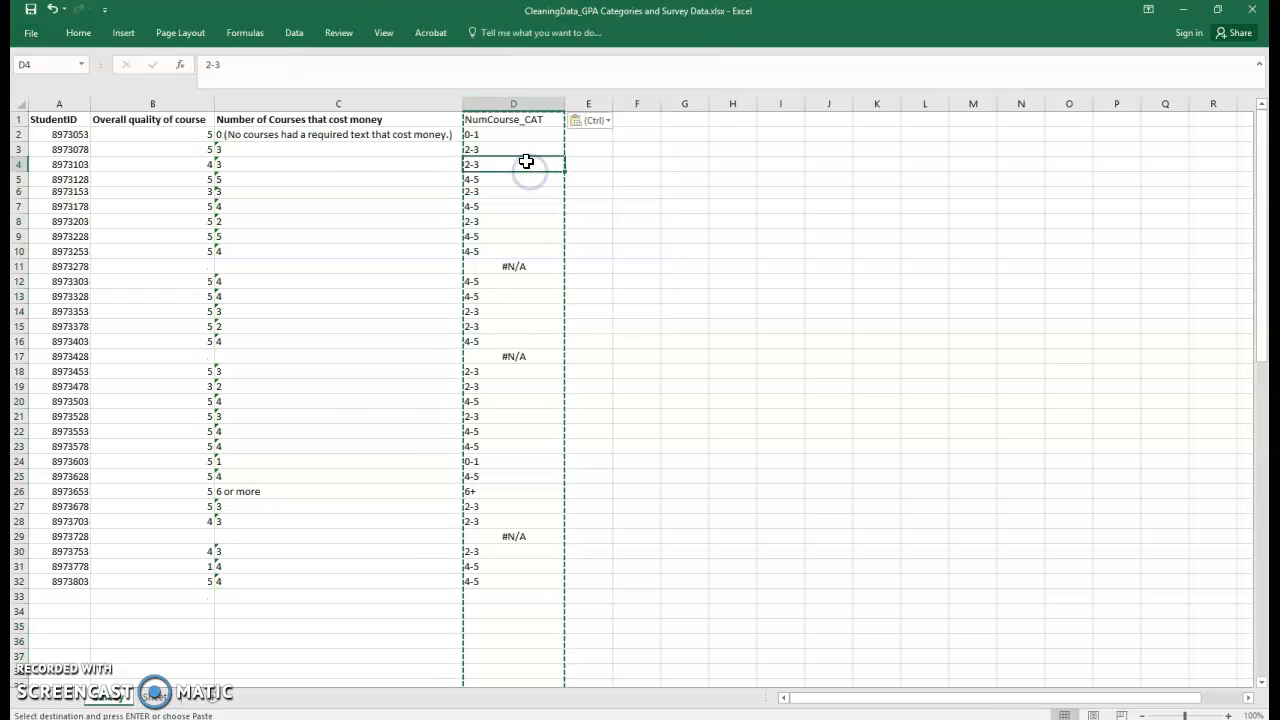
left_click(510, 135)
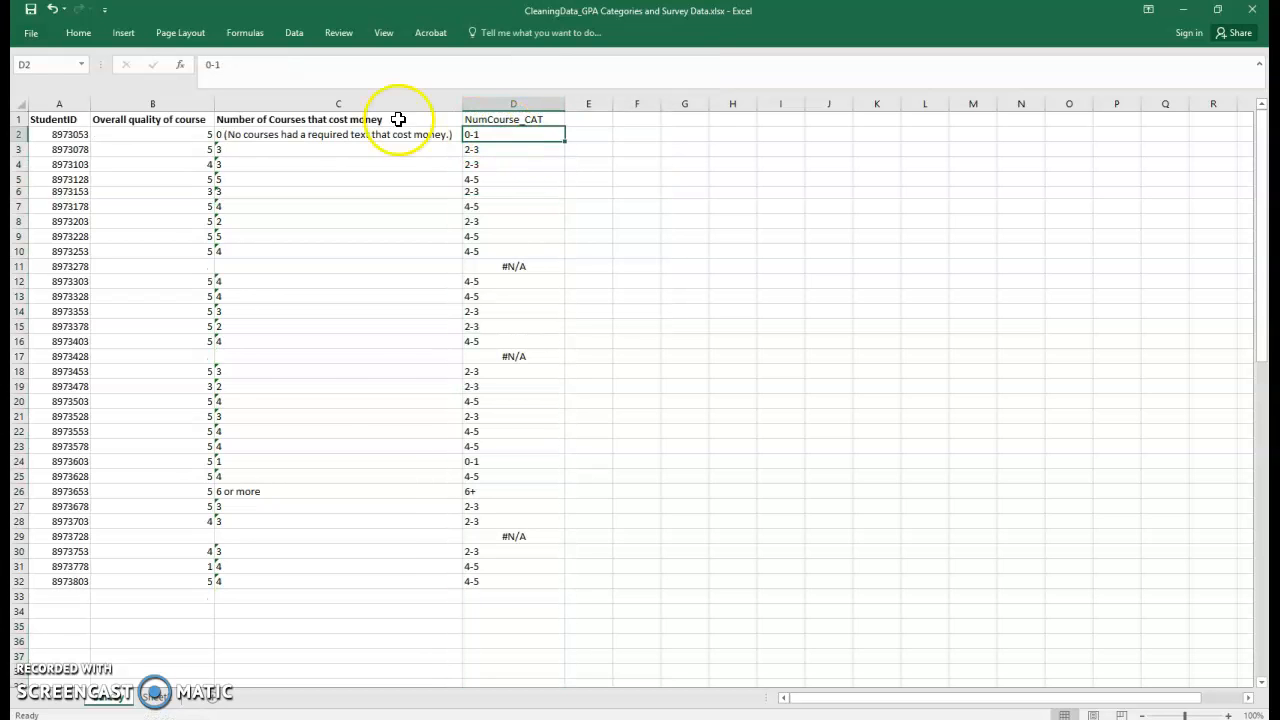
Check the pasted values down column D, including cell D14.
left_click(526, 189)
left_click(524, 265)
left_click(517, 311)
left_click(222, 67)
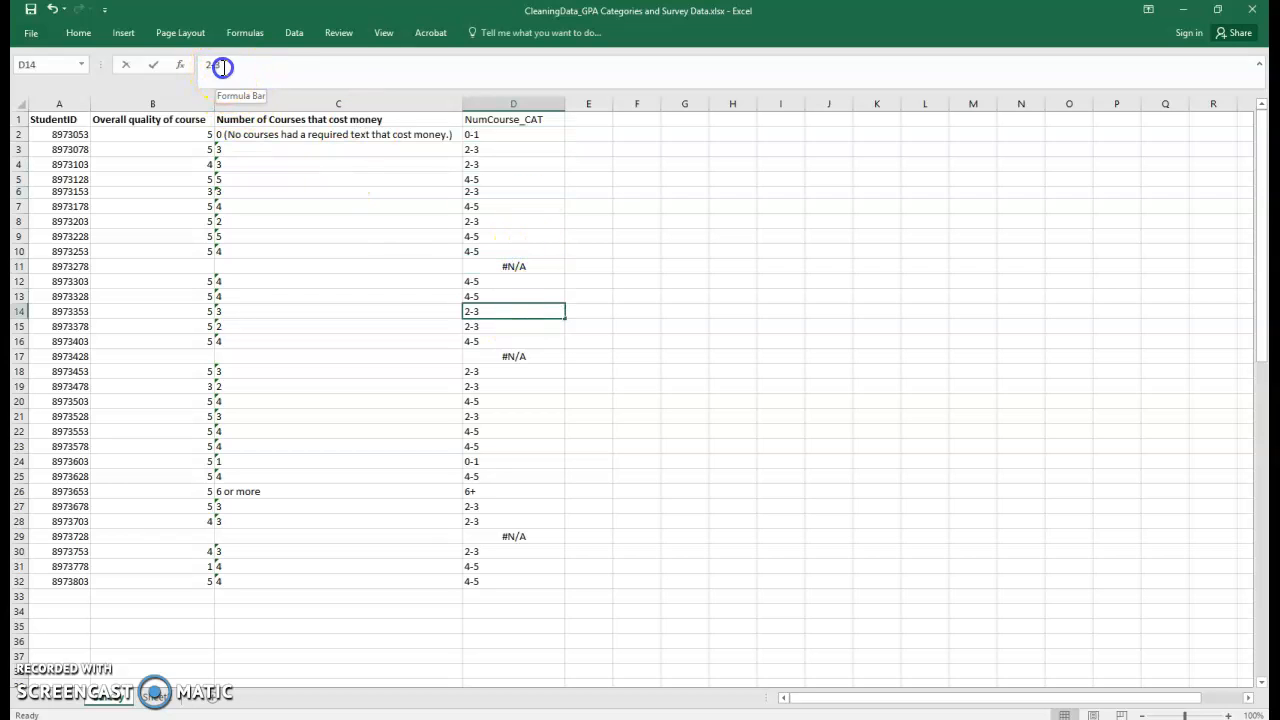
left_click(505, 283)
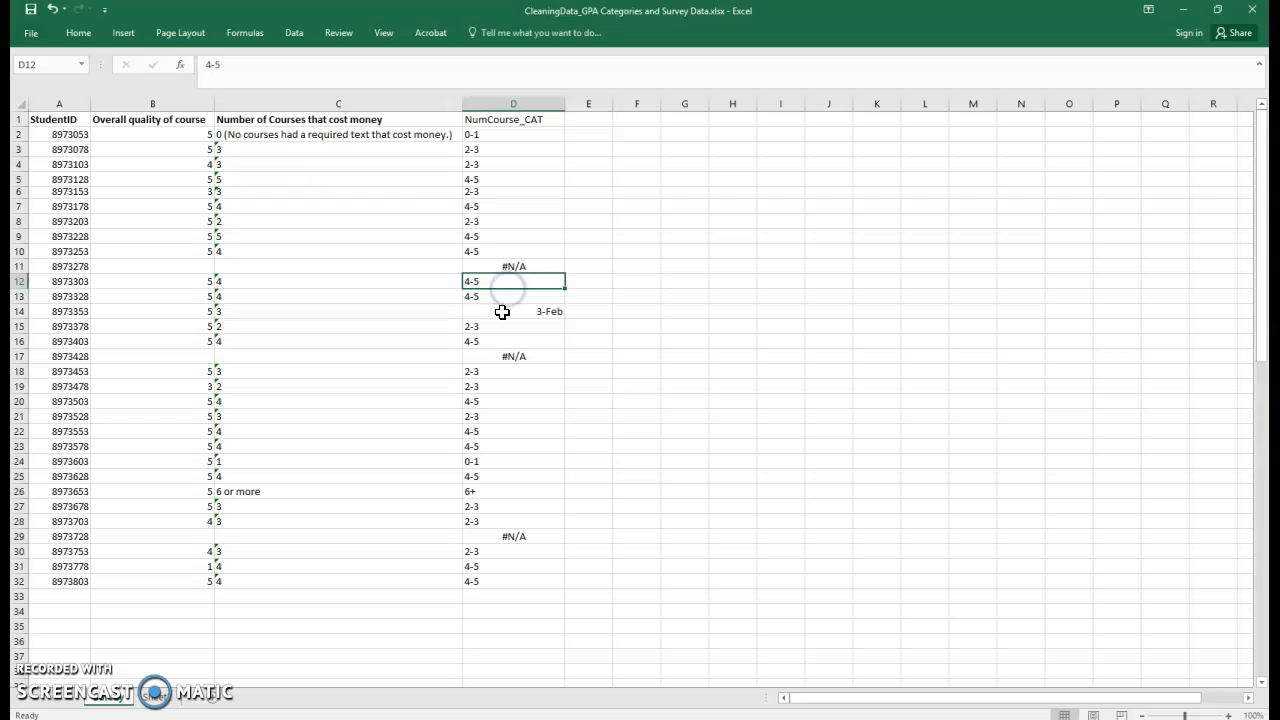
left_click(505, 100)
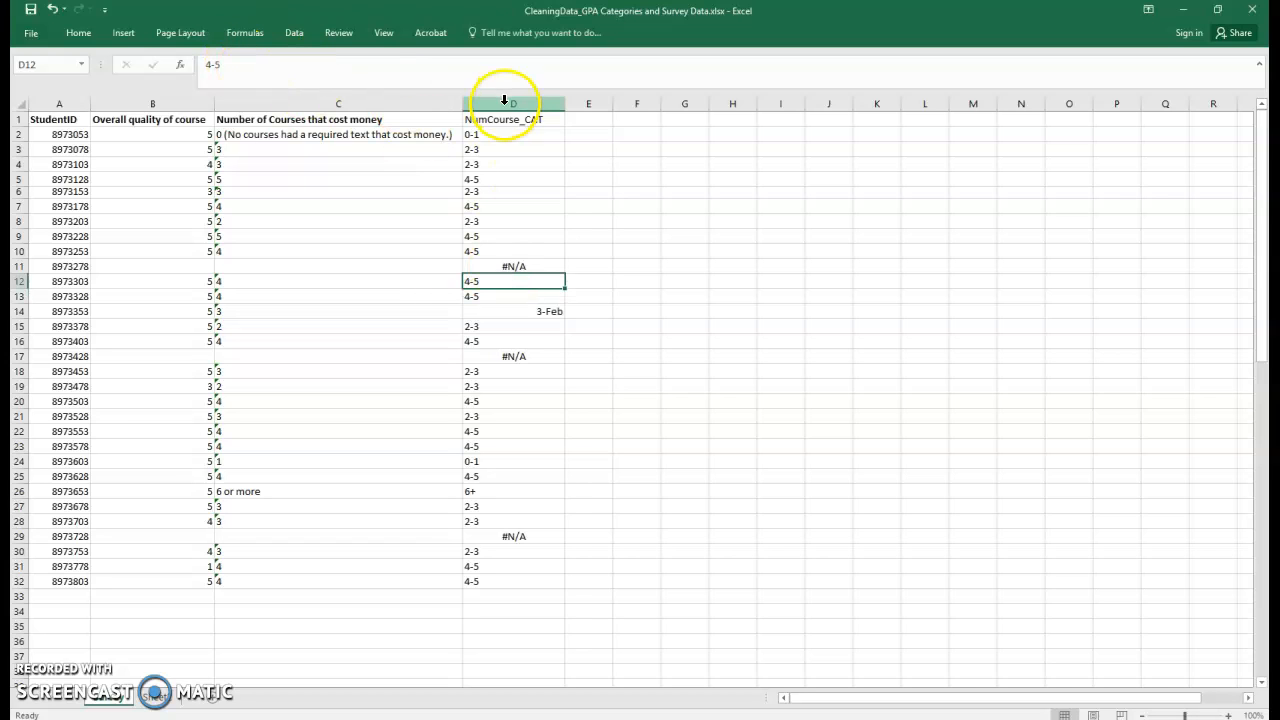
left_click(505, 103)
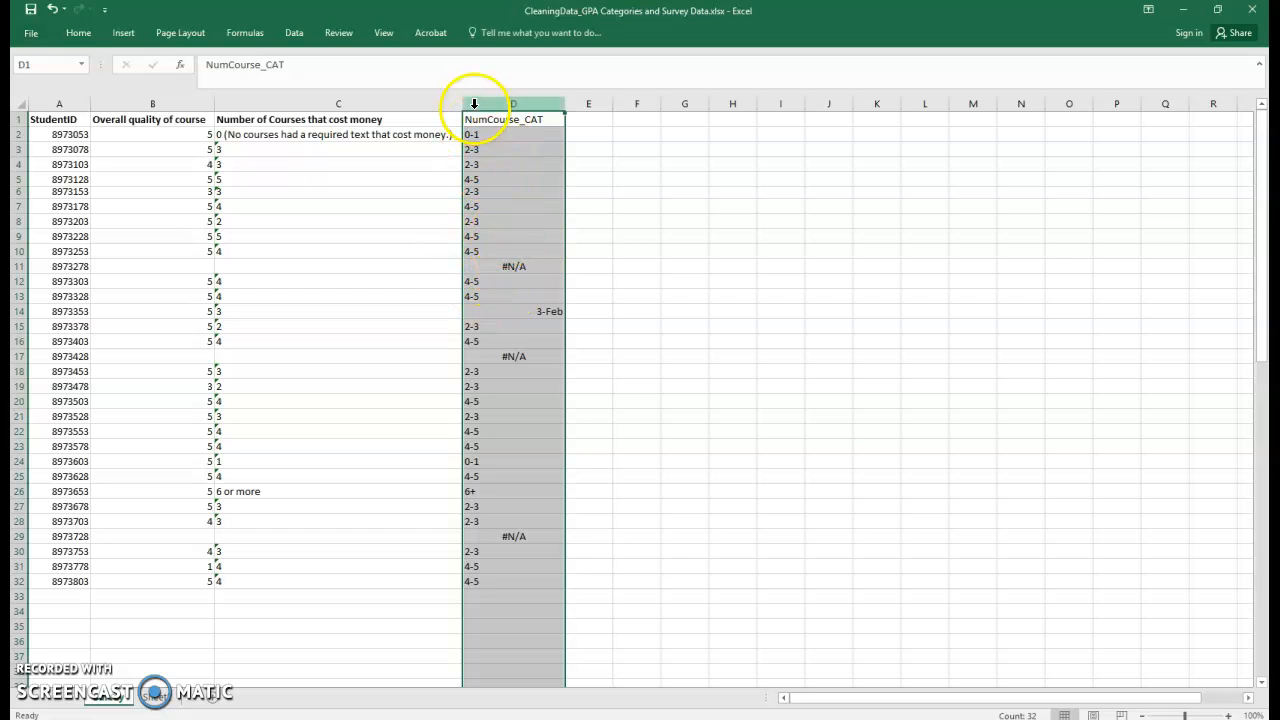
left_click(543, 312)
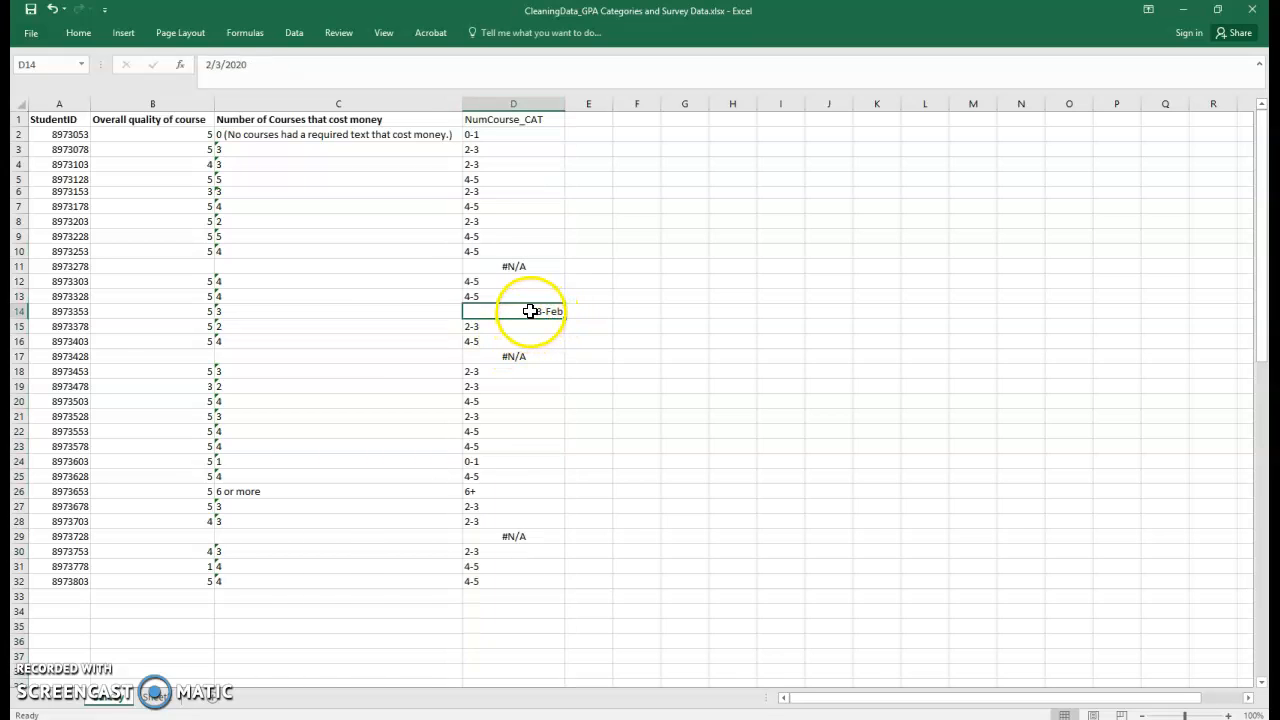
Format column D with the Text number format.
right_click(487, 103)
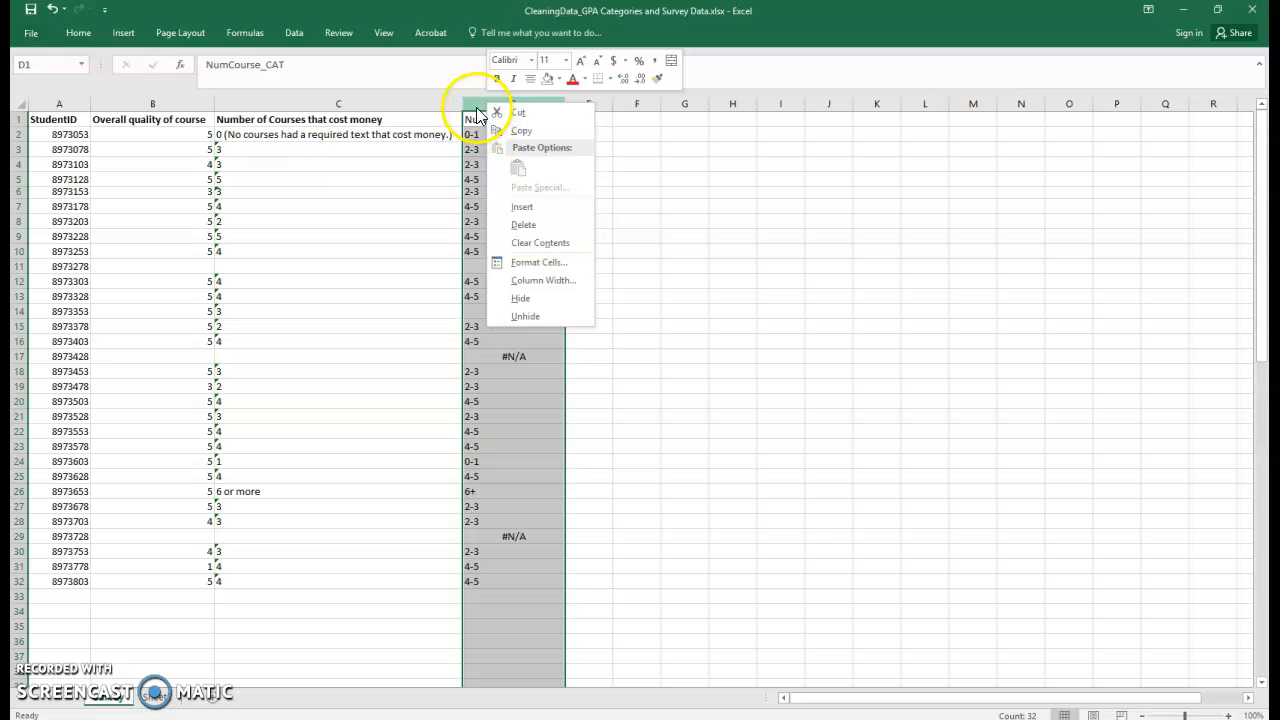
left_click(535, 262)
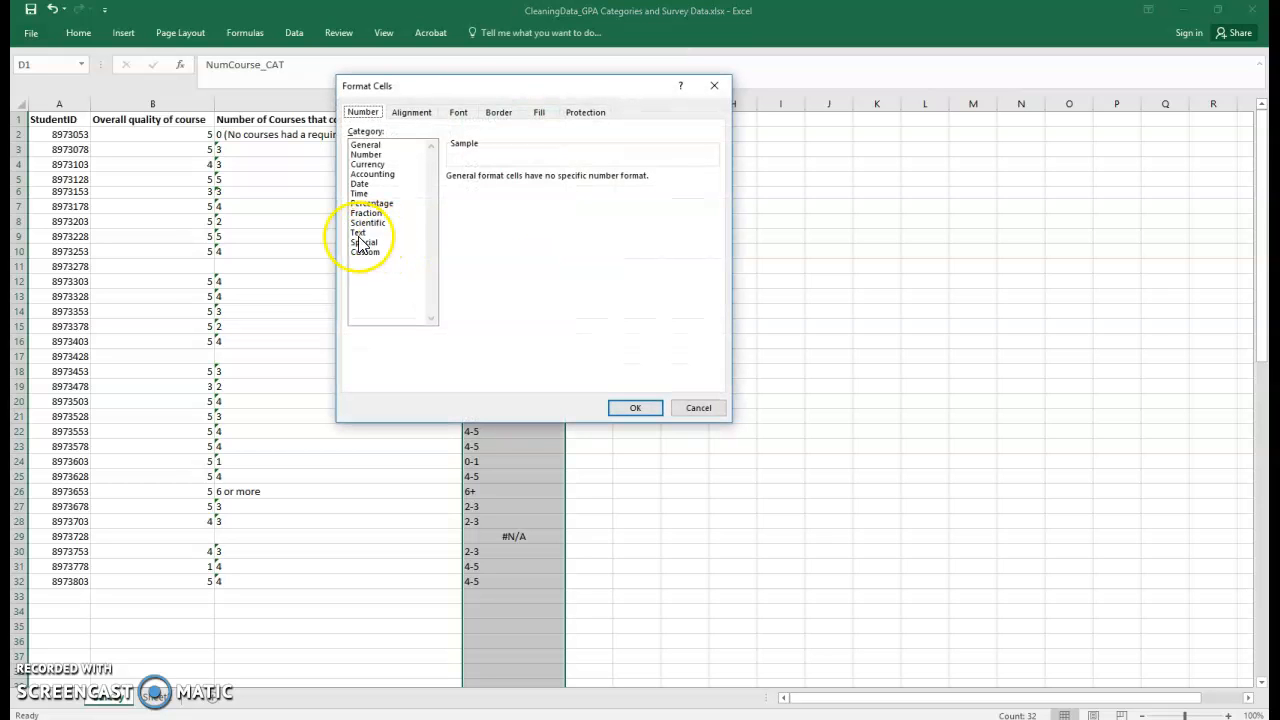
left_click(358, 233)
left_click(633, 409)
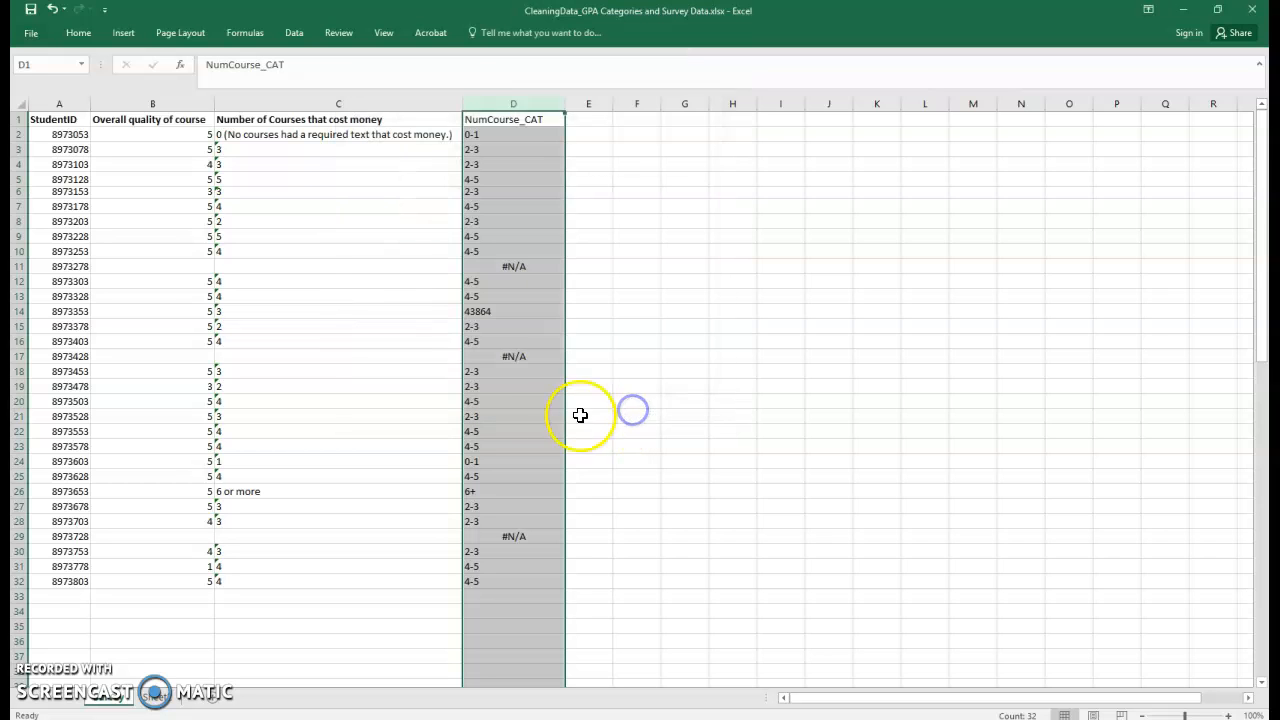
Re-enter 2-3 in cell D14.
left_click(548, 415)
left_click(505, 311)
type("2")
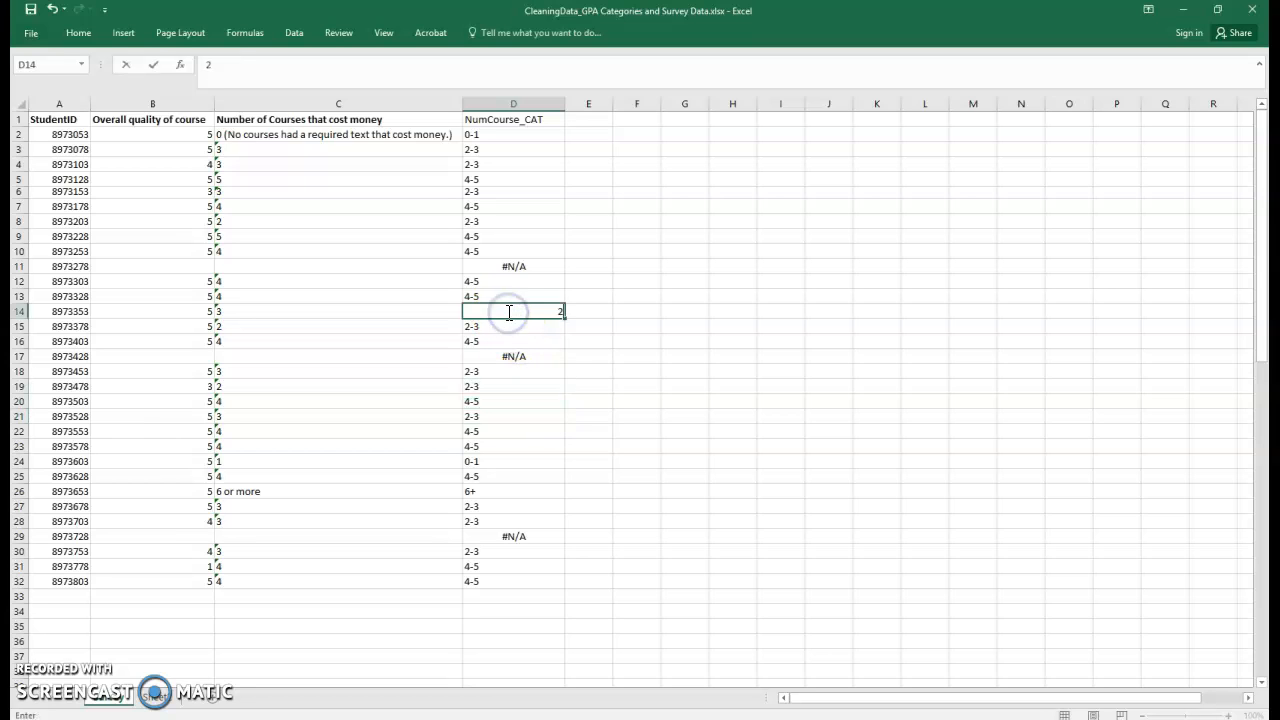
key("Return")
Replace all #N/A values in column D with nothing.
left_click(511, 271)
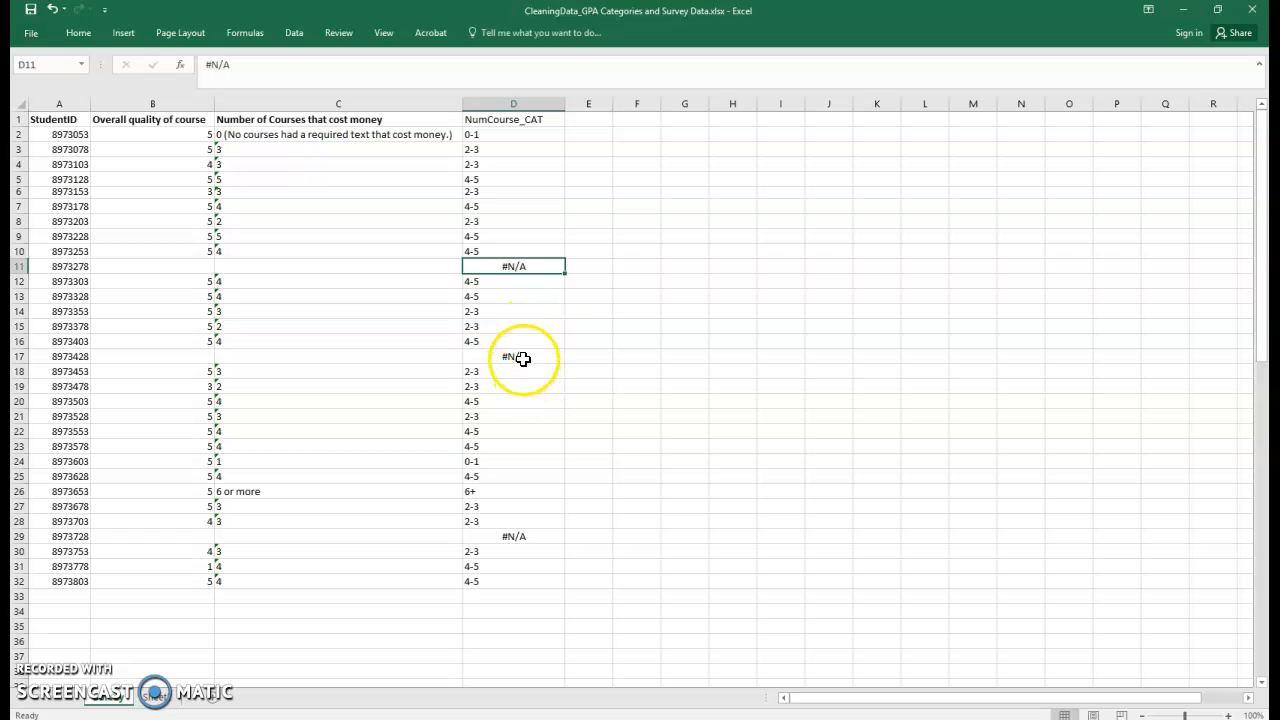
left_click(518, 104)
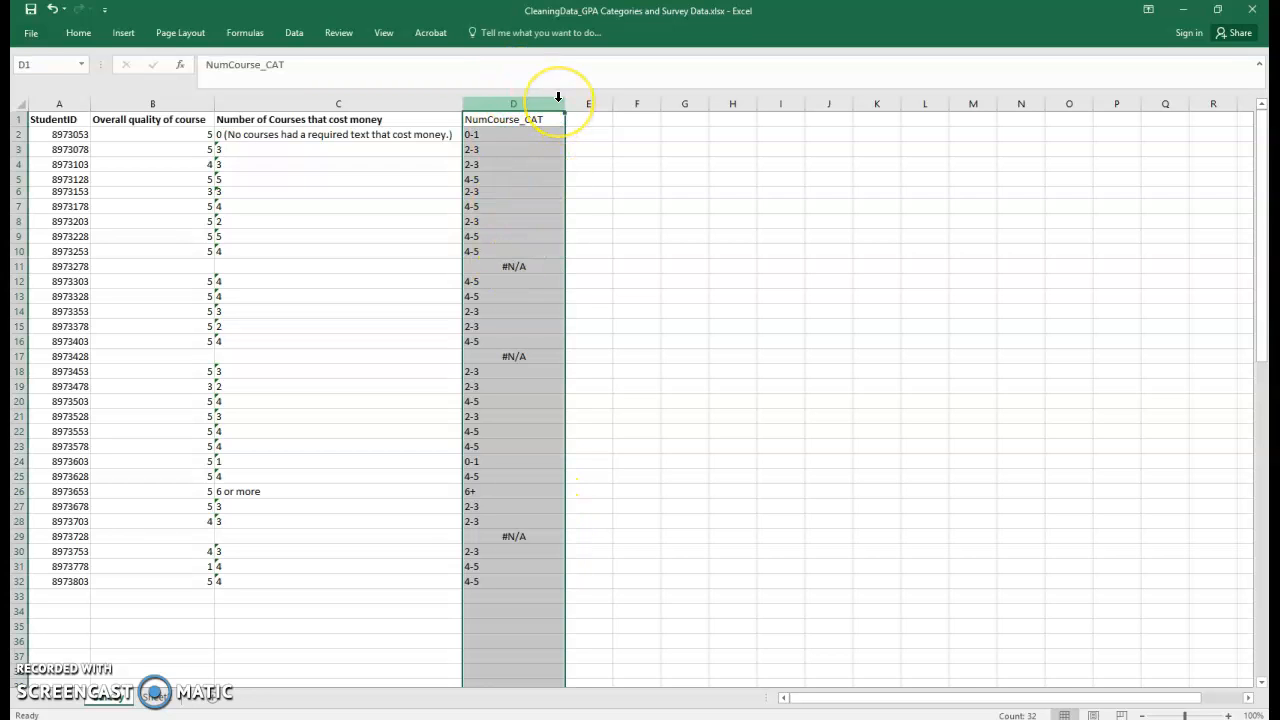
key("ctrl+f")
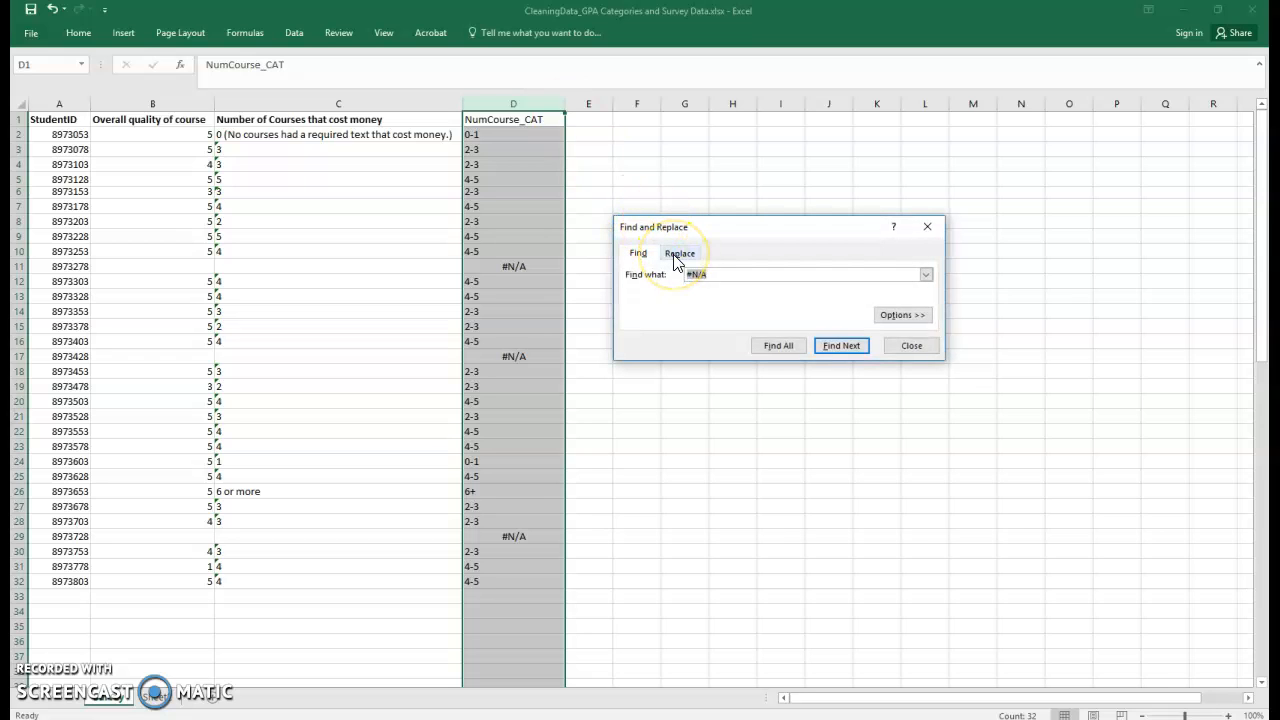
left_click(677, 254)
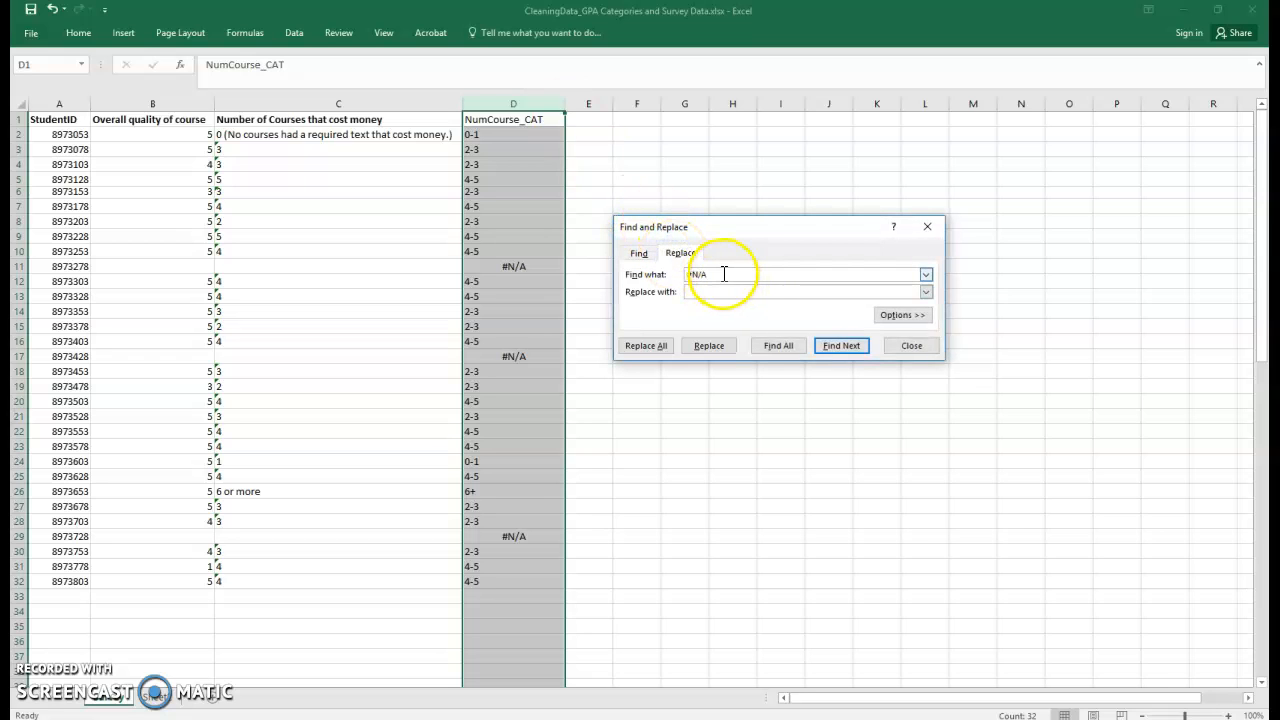
left_click(648, 346)
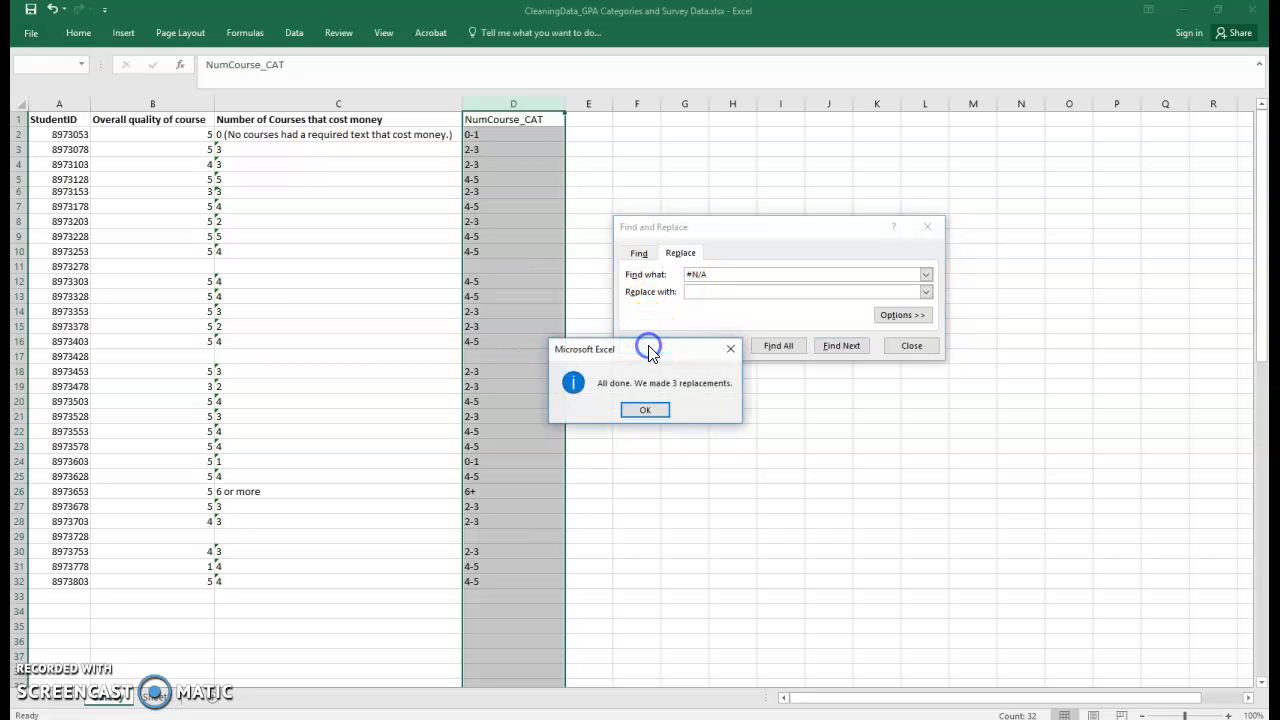
left_click(650, 410)
left_click(905, 346)
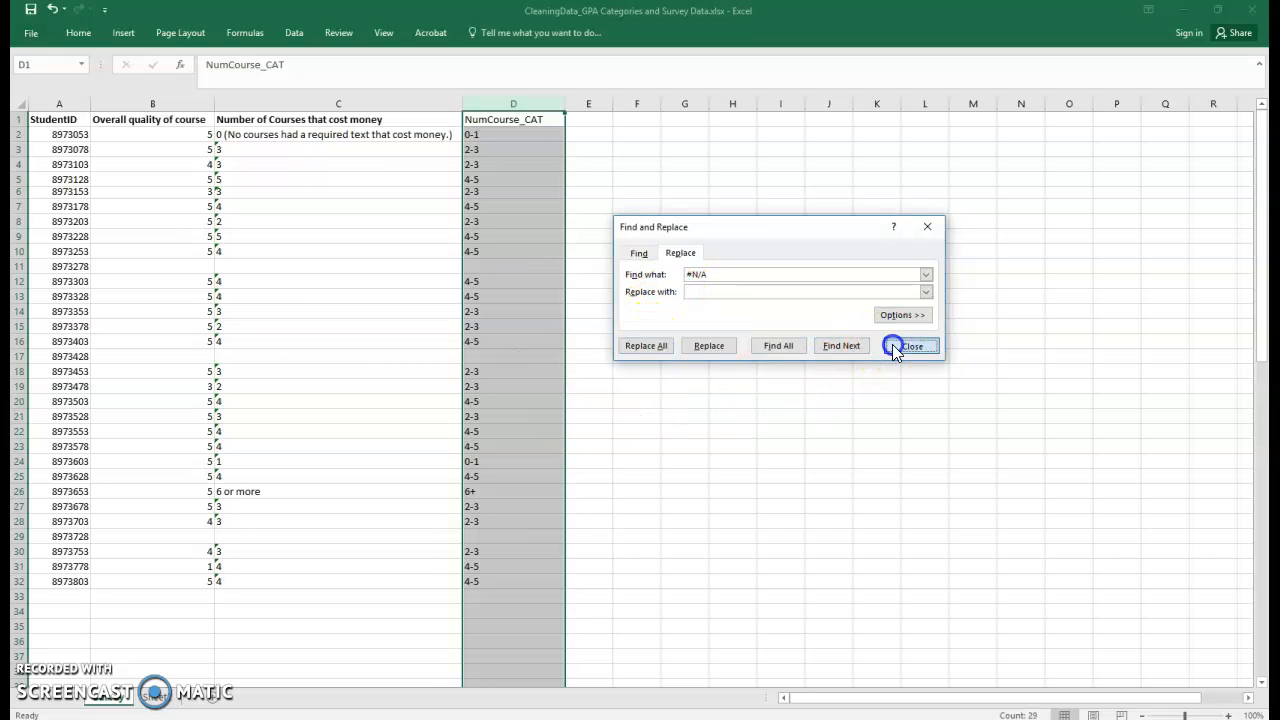
left_click(583, 384)
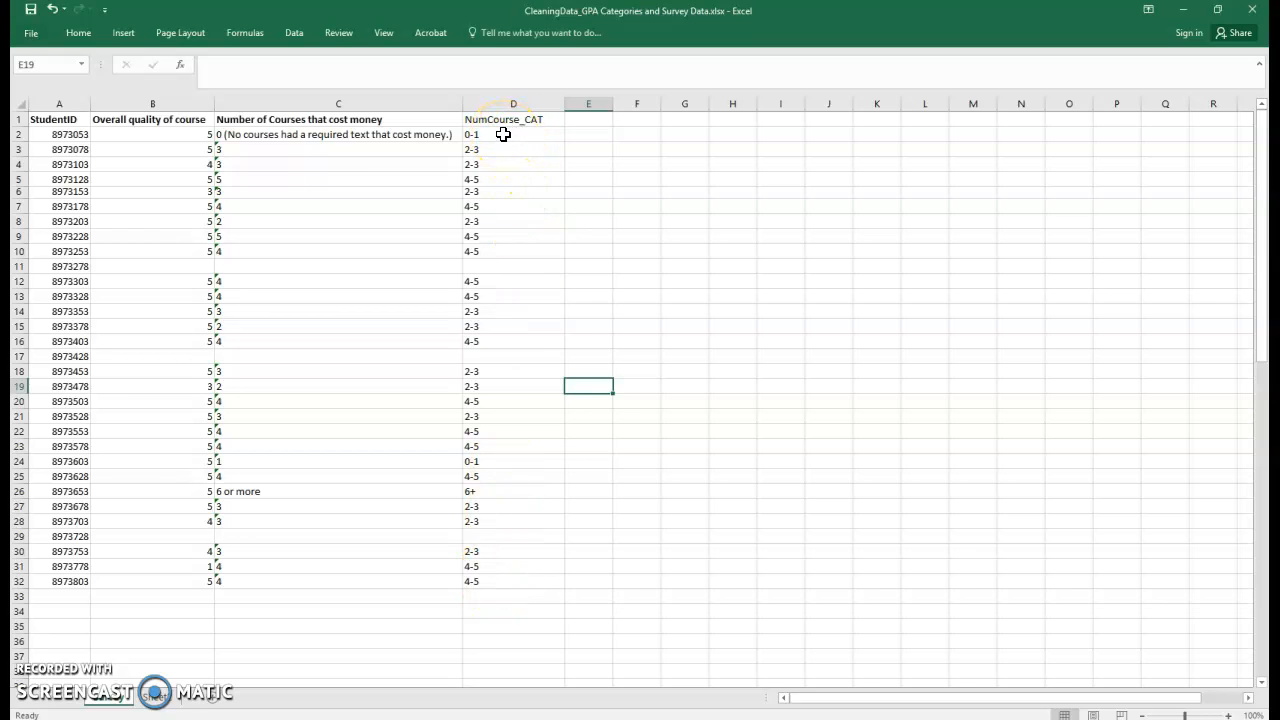
left_click(262, 147)
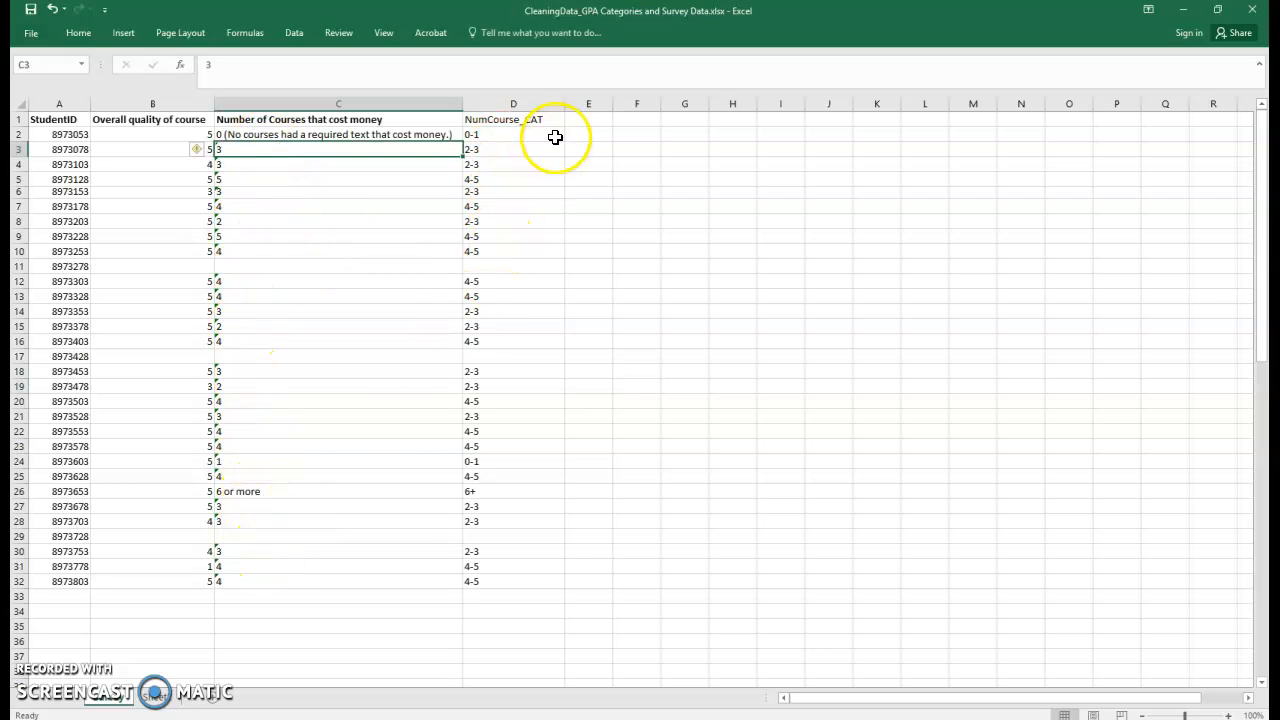